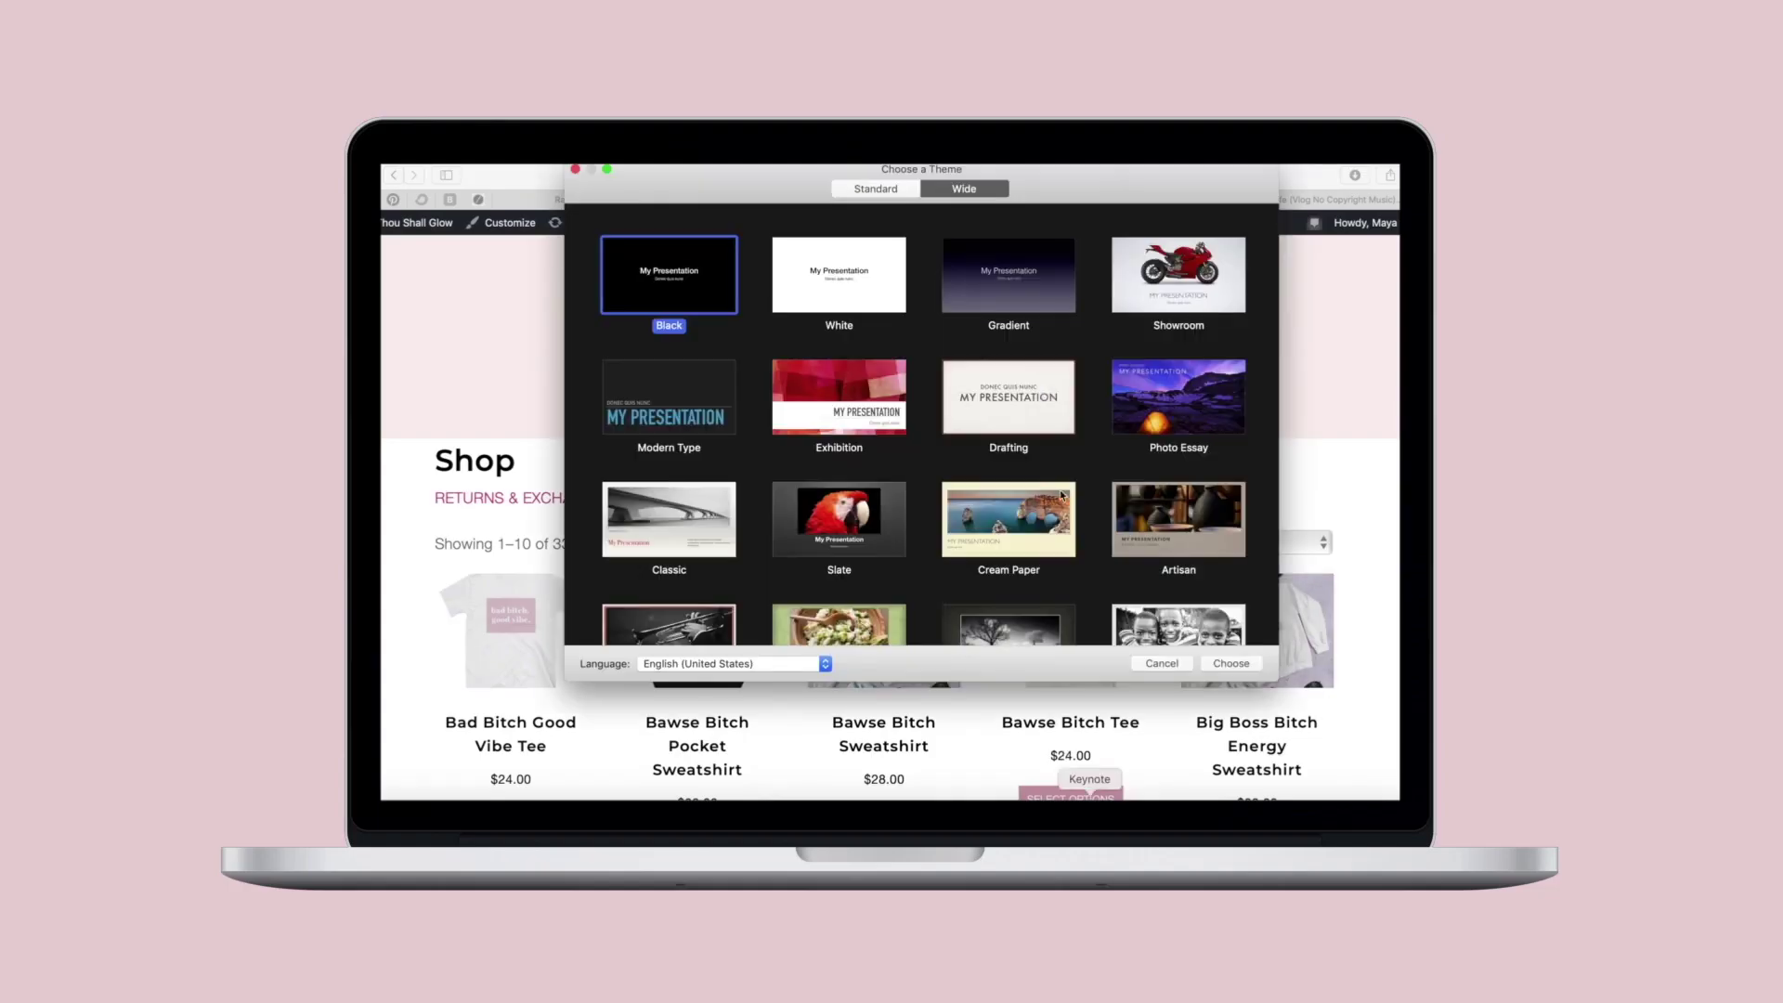
Create a wide presentation with the White theme and delete the subtitle placeholder from the first slide.
click(827, 297)
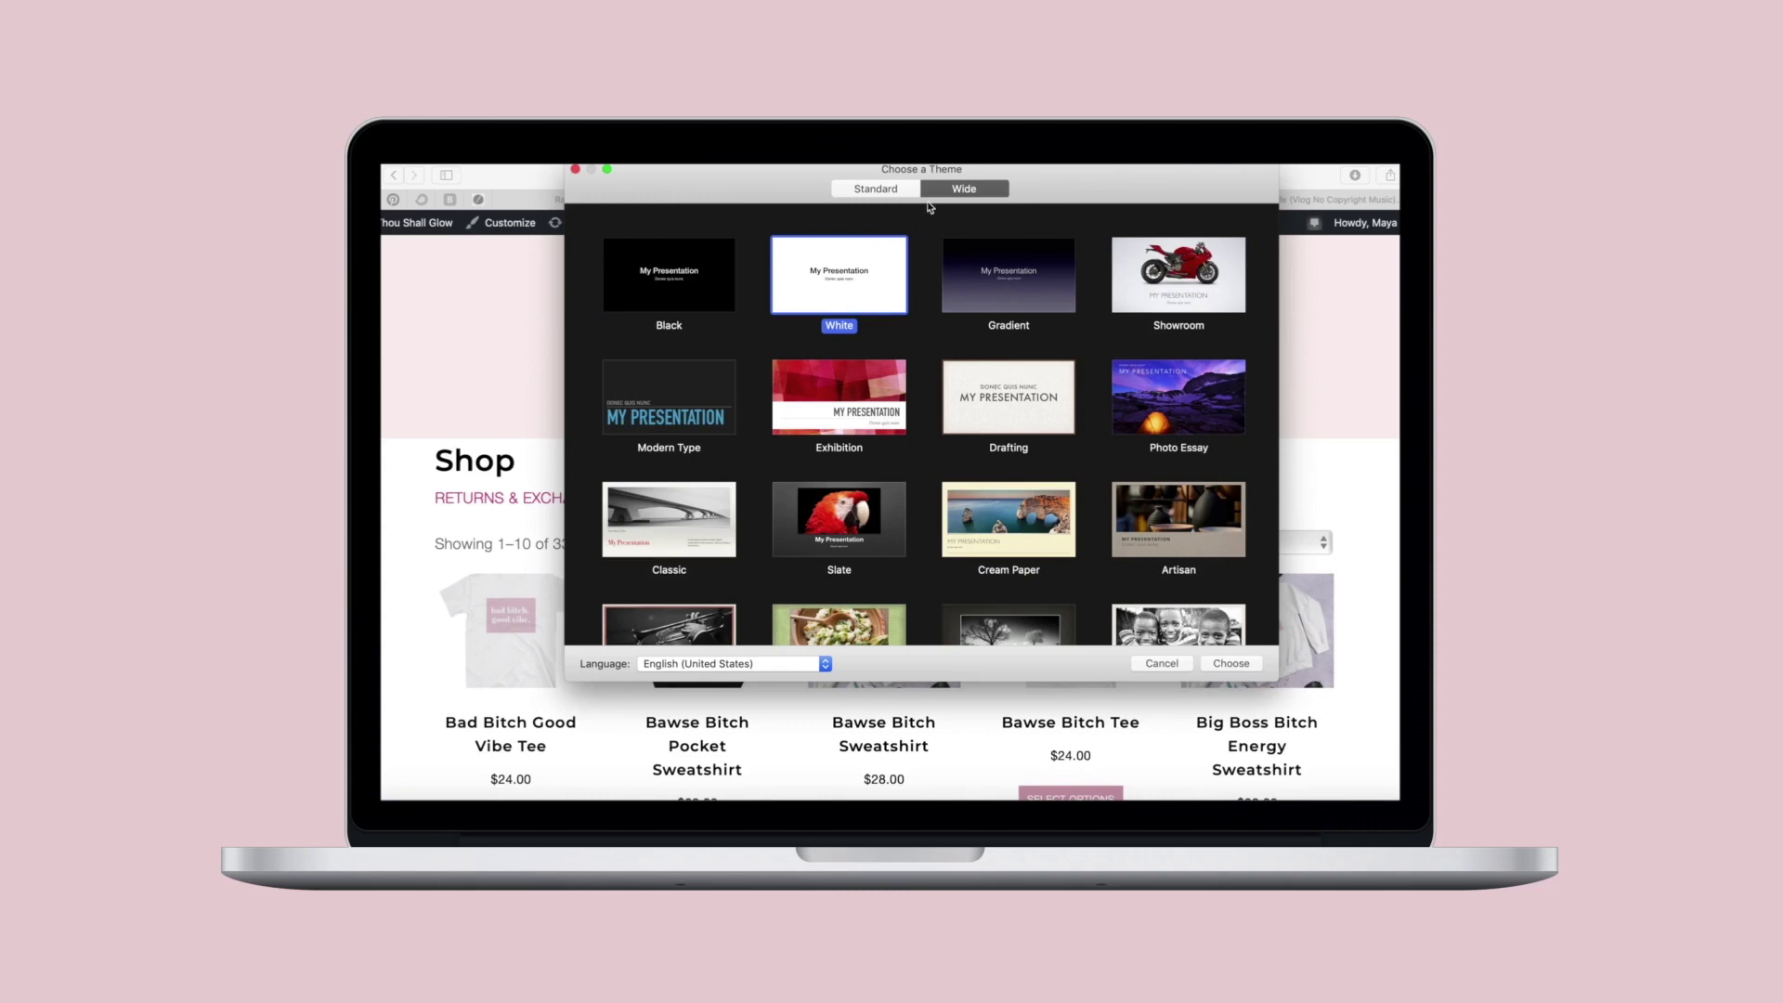
click(1236, 665)
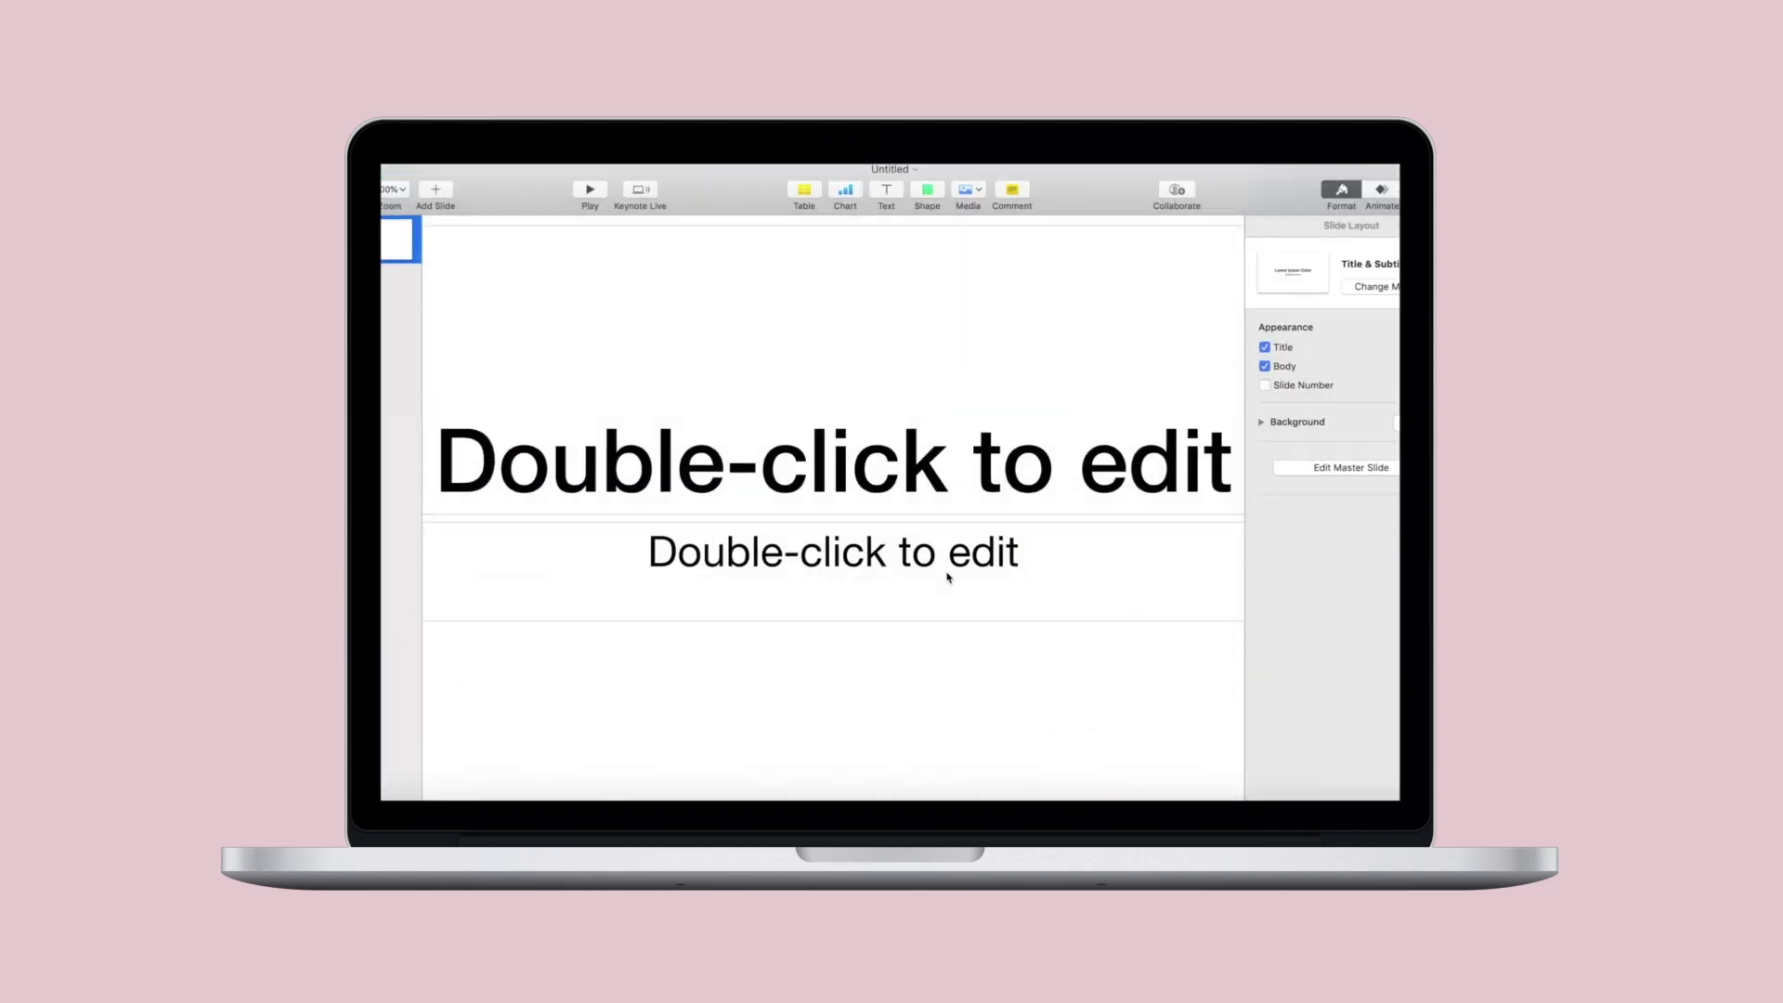
key(BackSpace)
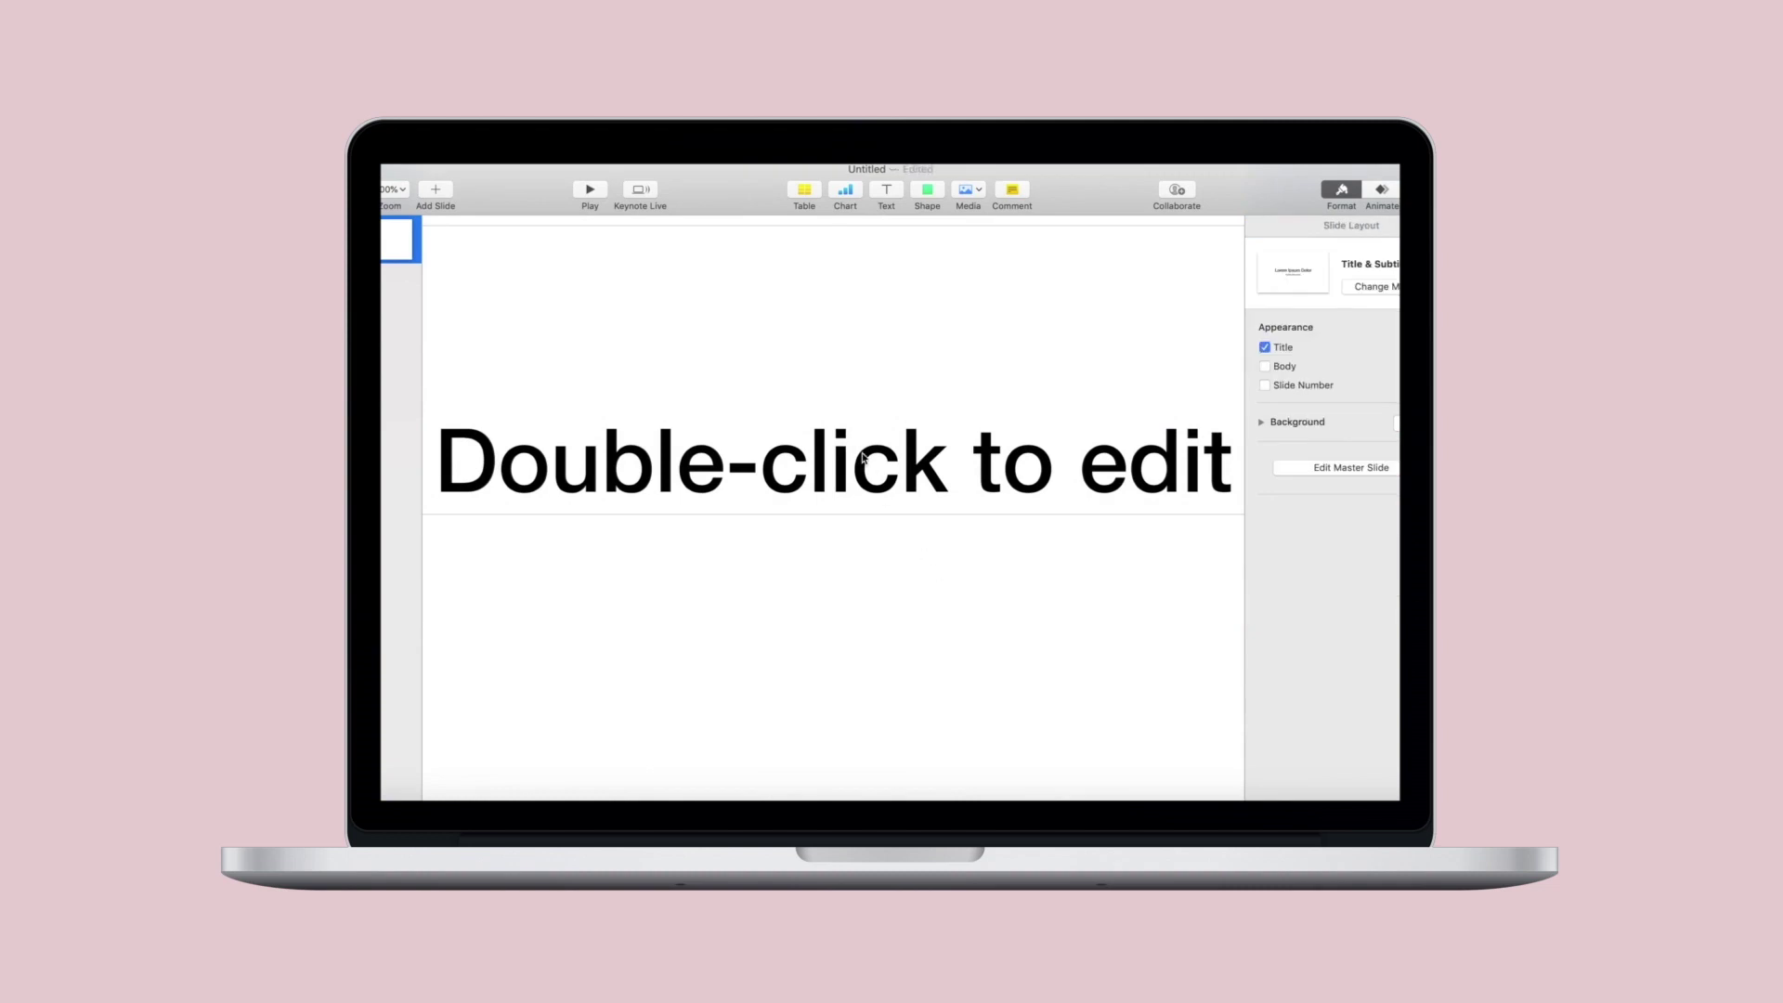
Replace the title placeholder with MAYA EXCLUSIVELY, breaking it so that each word sits on its own line.
click(864, 457)
double_click(863, 457)
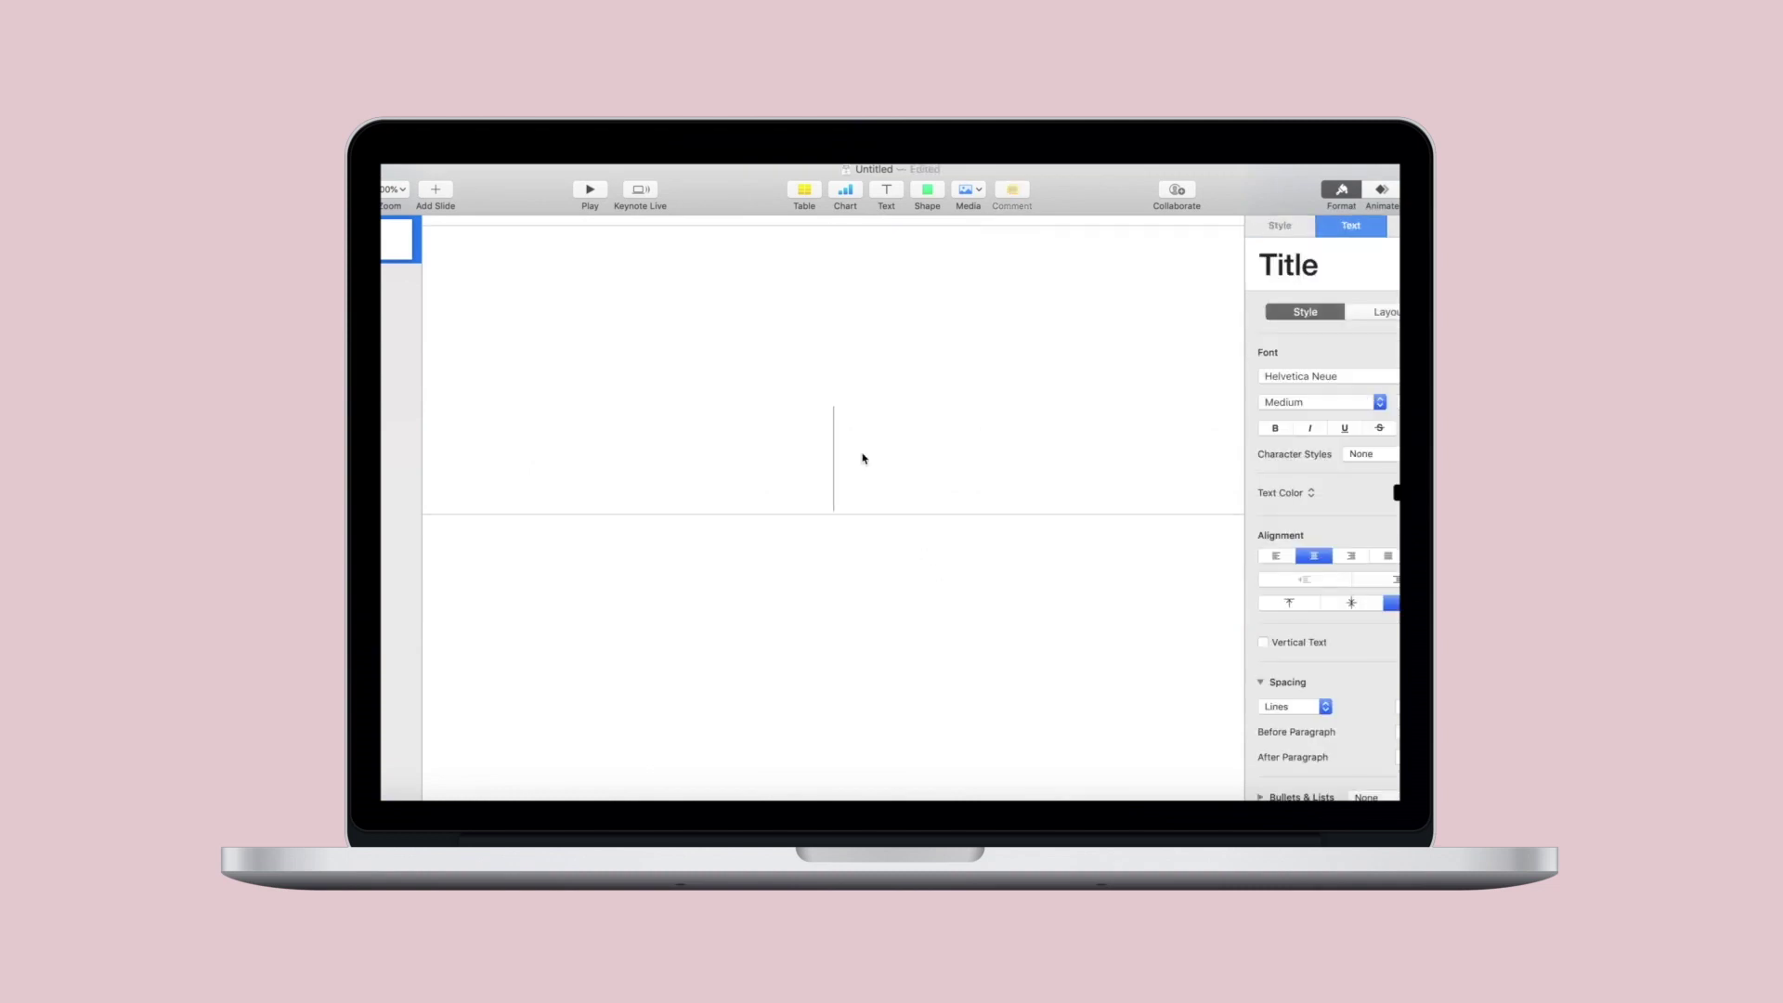
text(MAY)
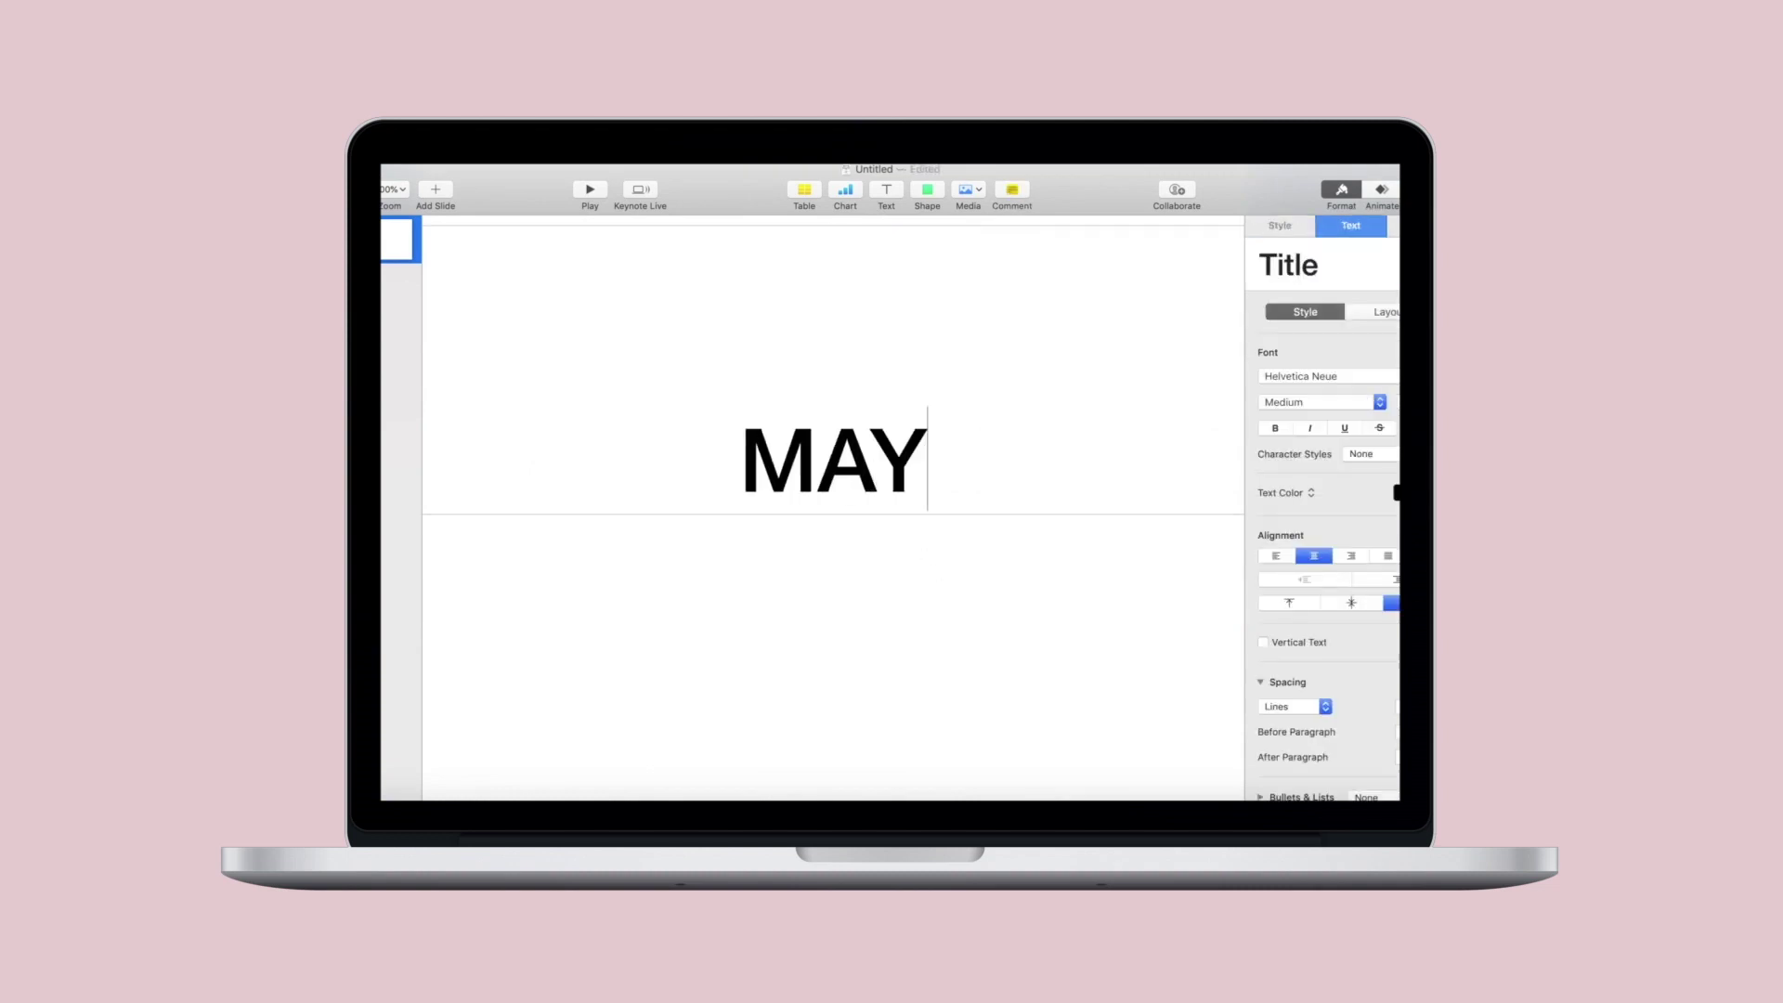
text(A EXCLU)
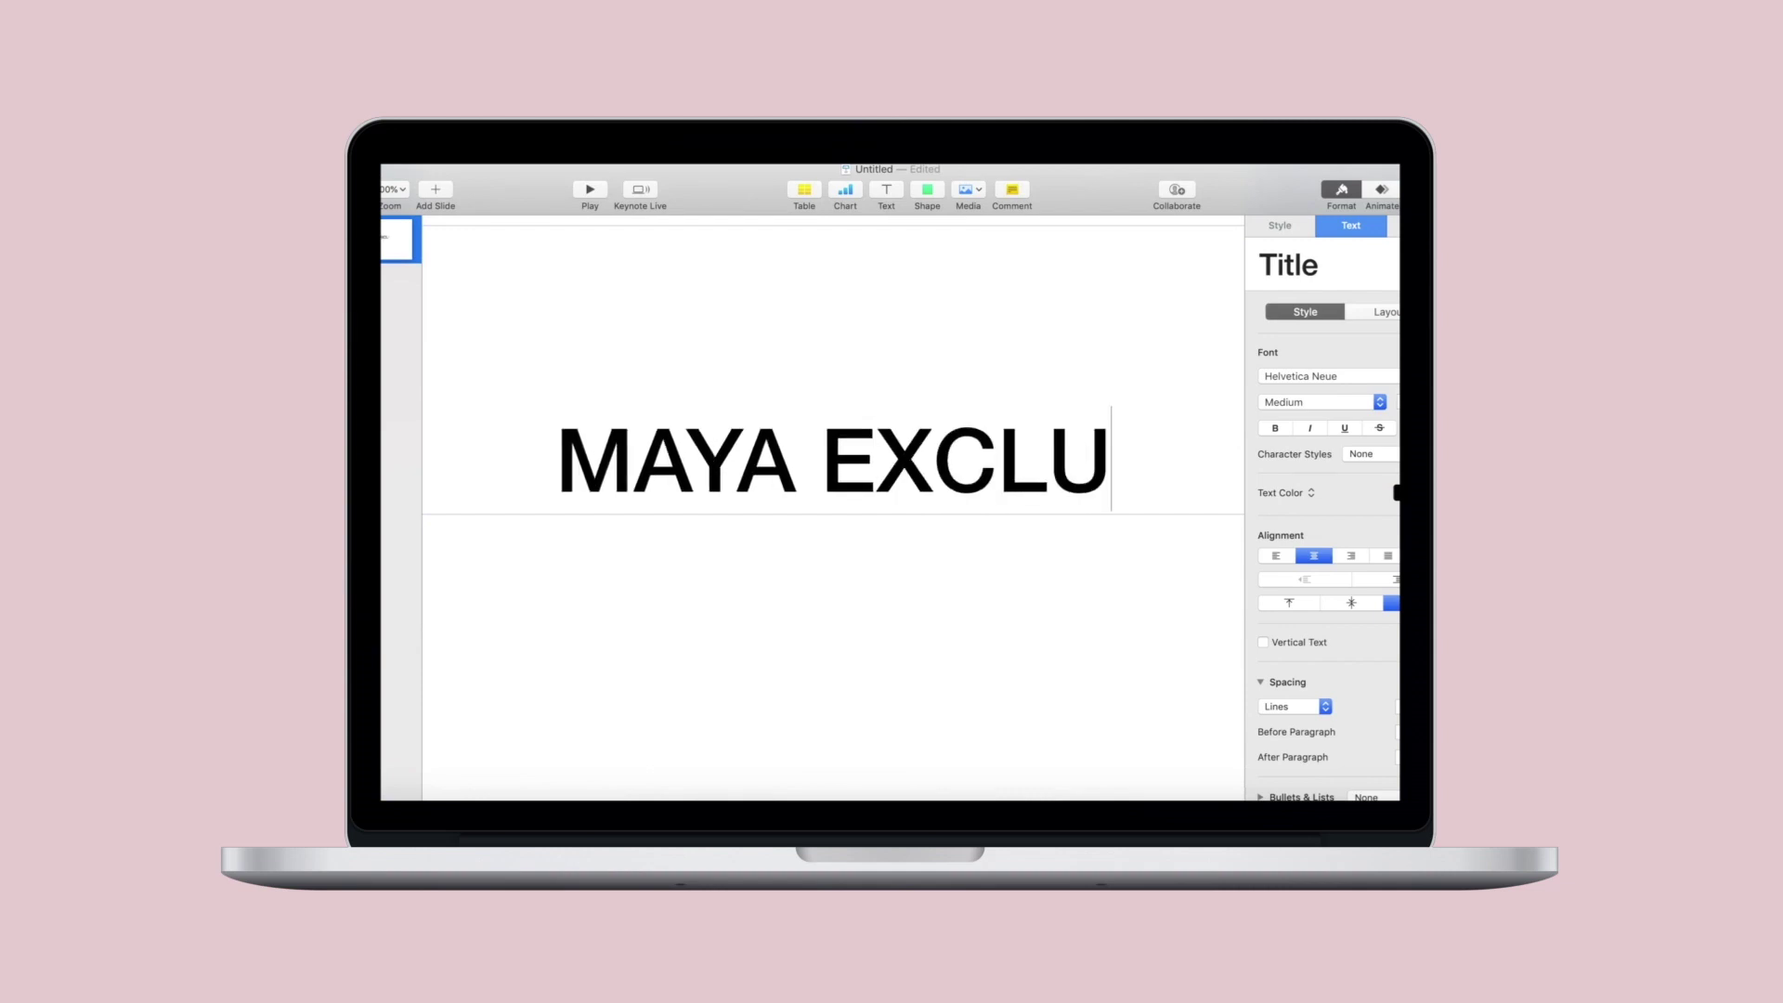
text(SIVELY)
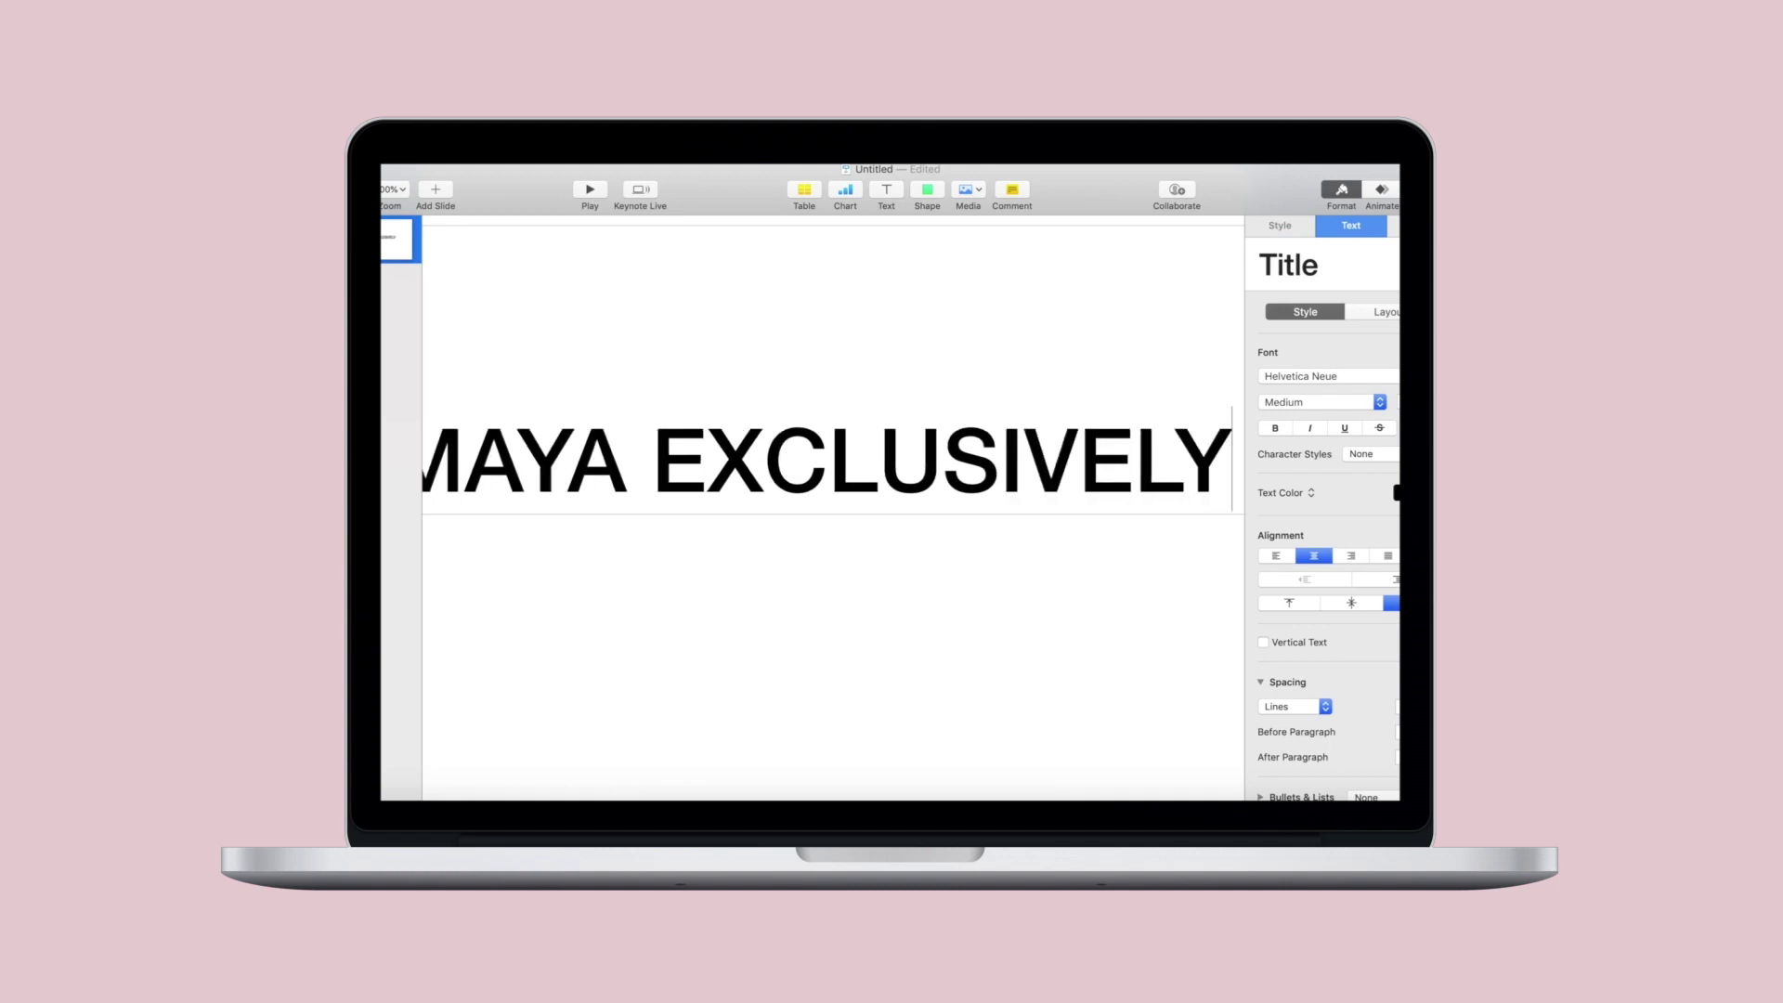
click(658, 448)
key(Return)
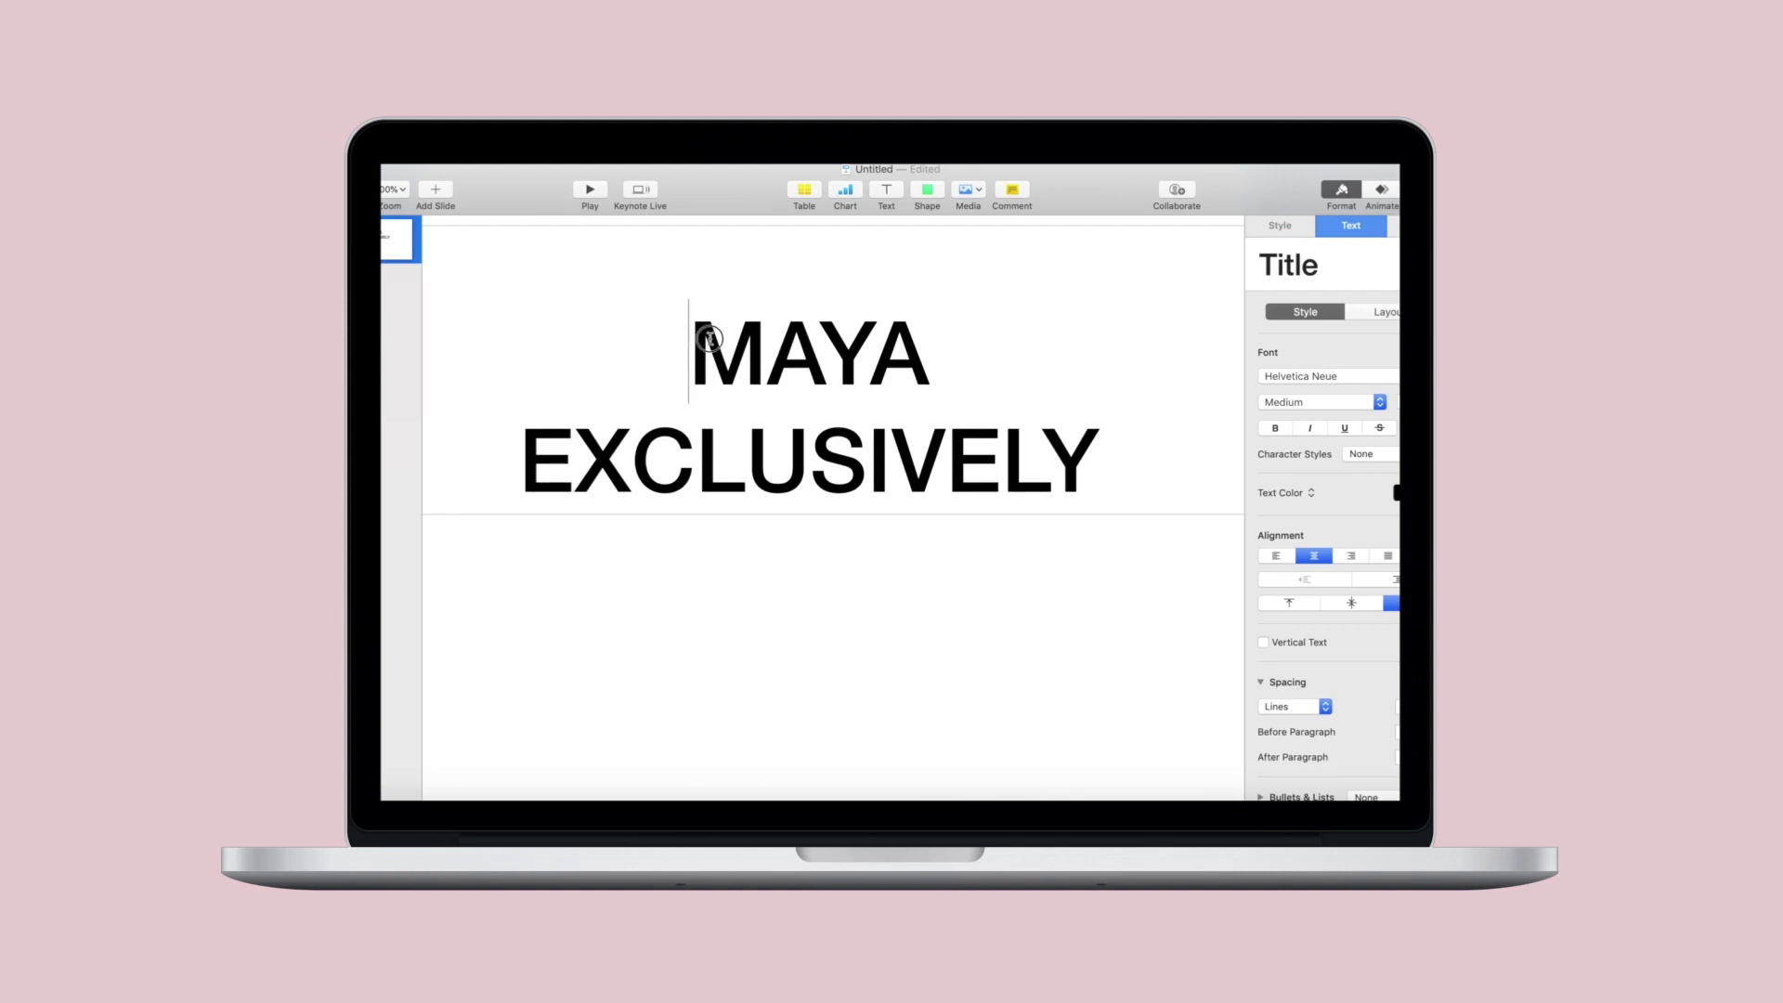
Set both lines of the title in the DIN Condensed font and make them bold.
drag(700, 346, 1155, 486)
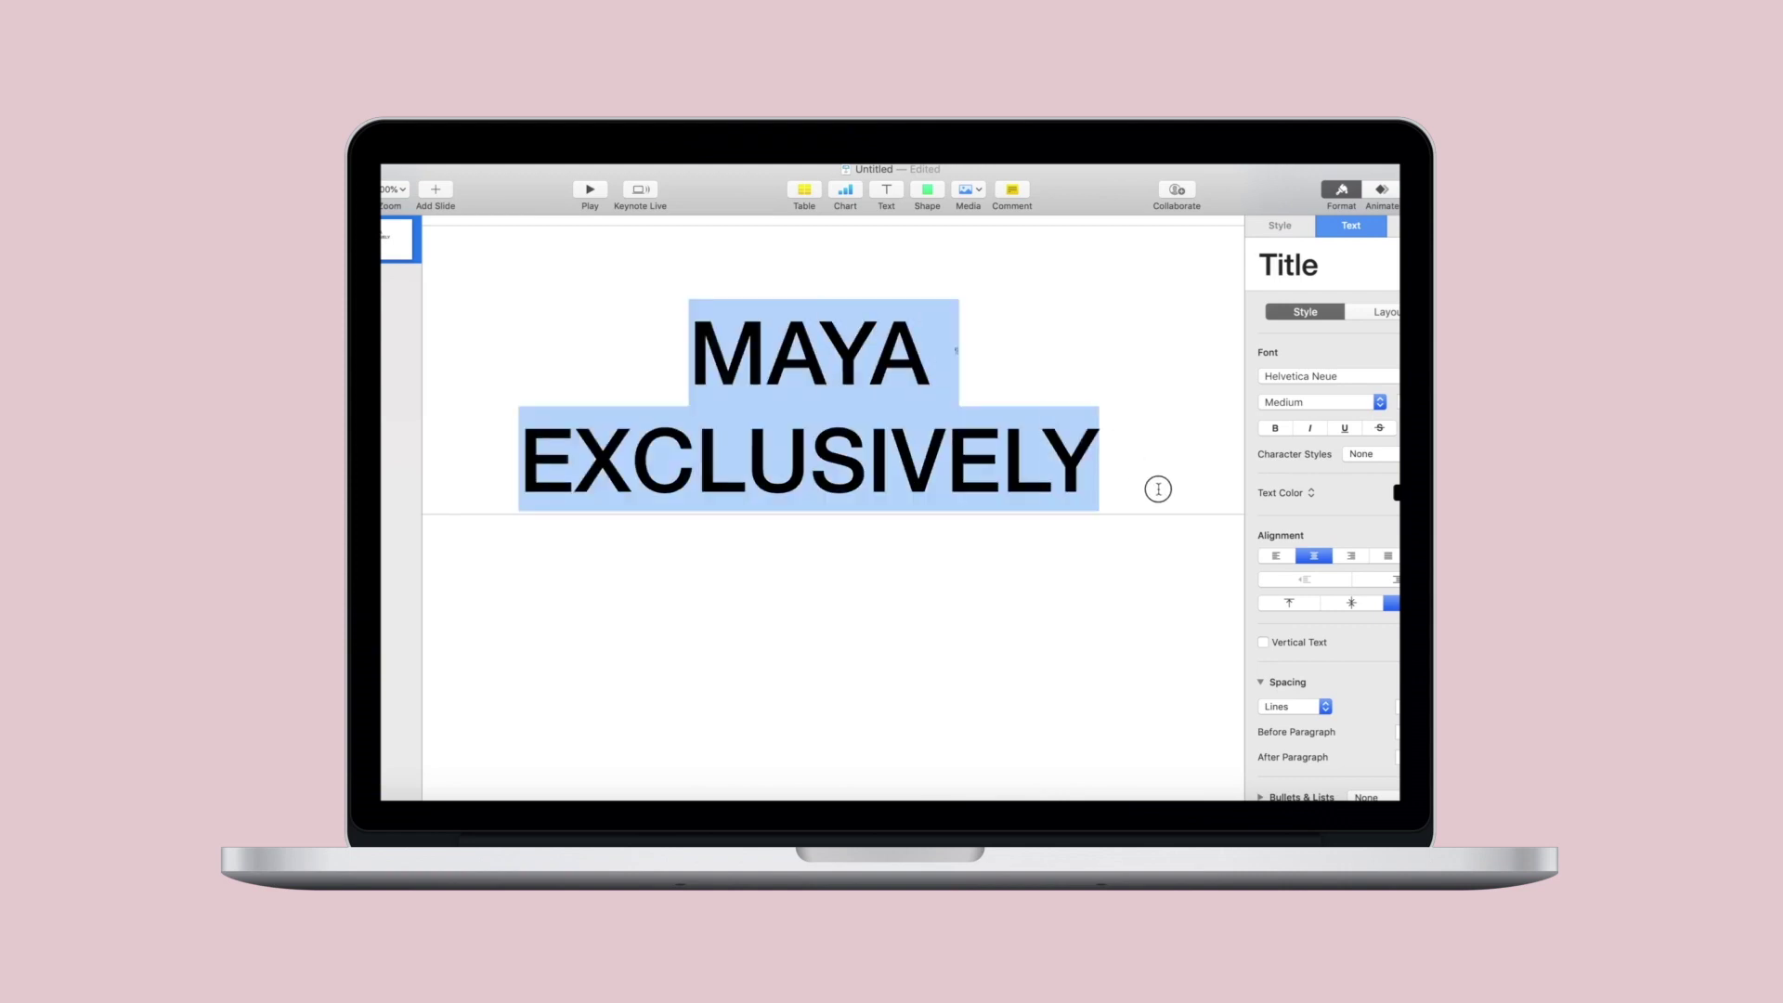
click(1339, 396)
scroll(1079, 269, up, 15)
scroll(1078, 269, up, 10)
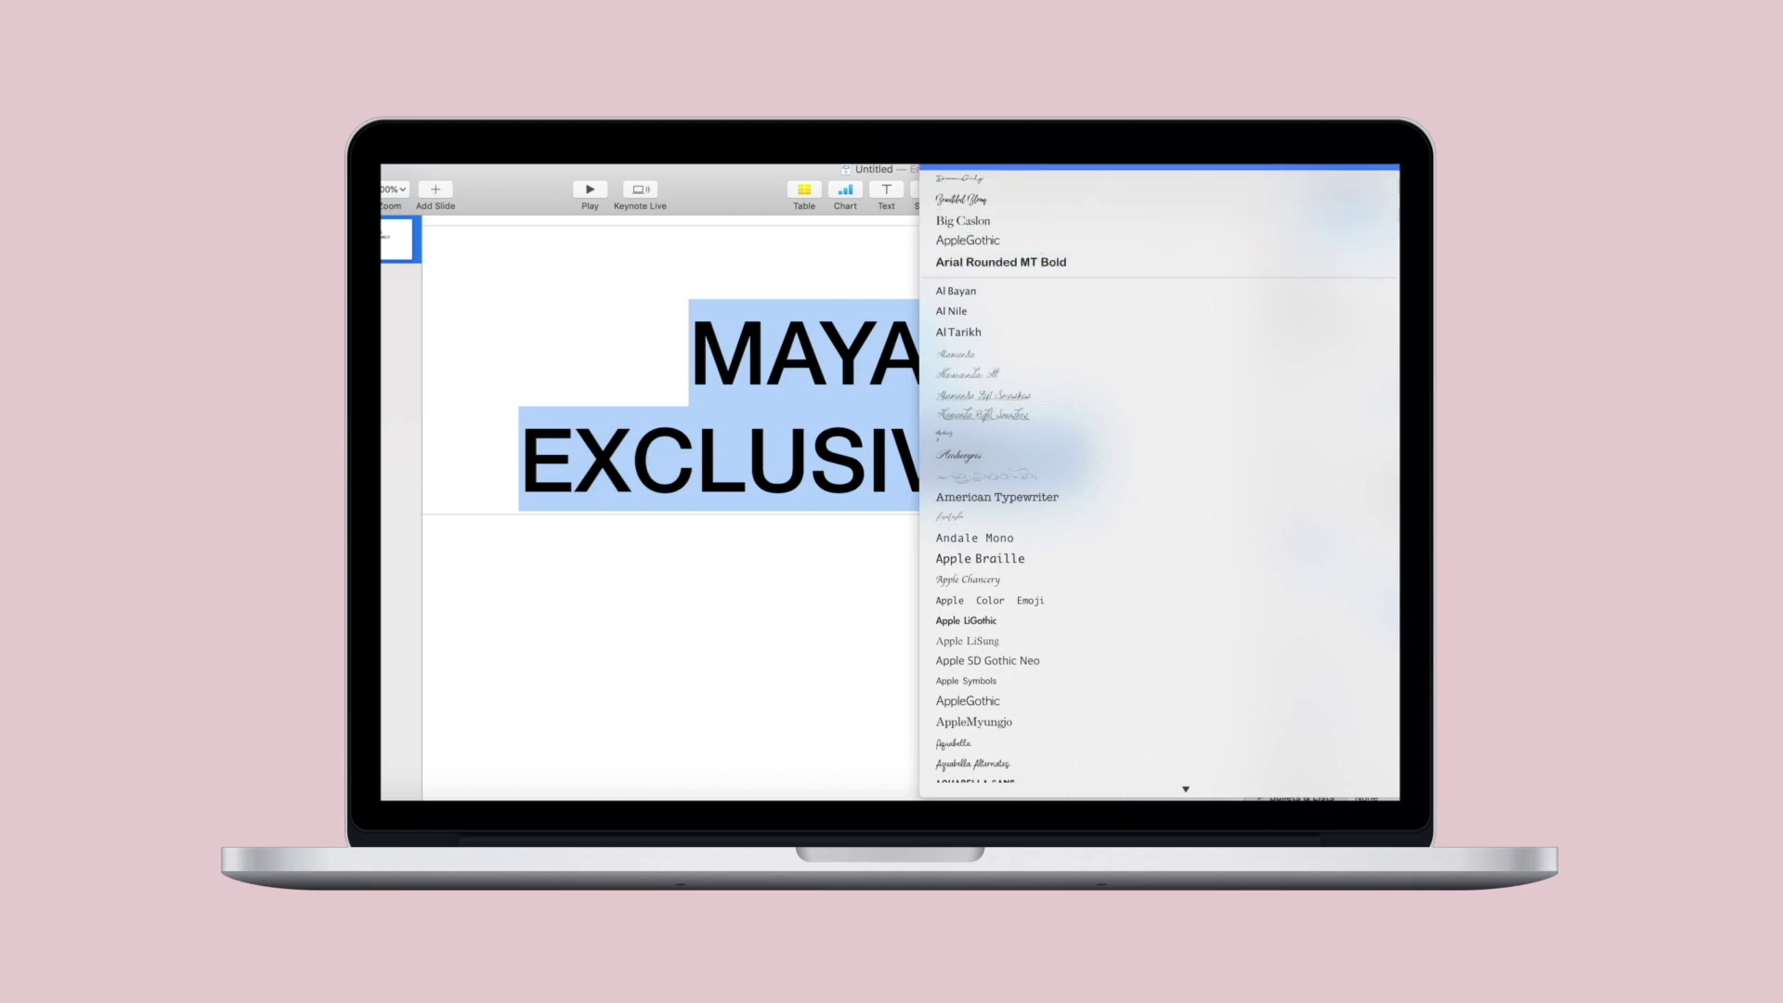
click(1033, 169)
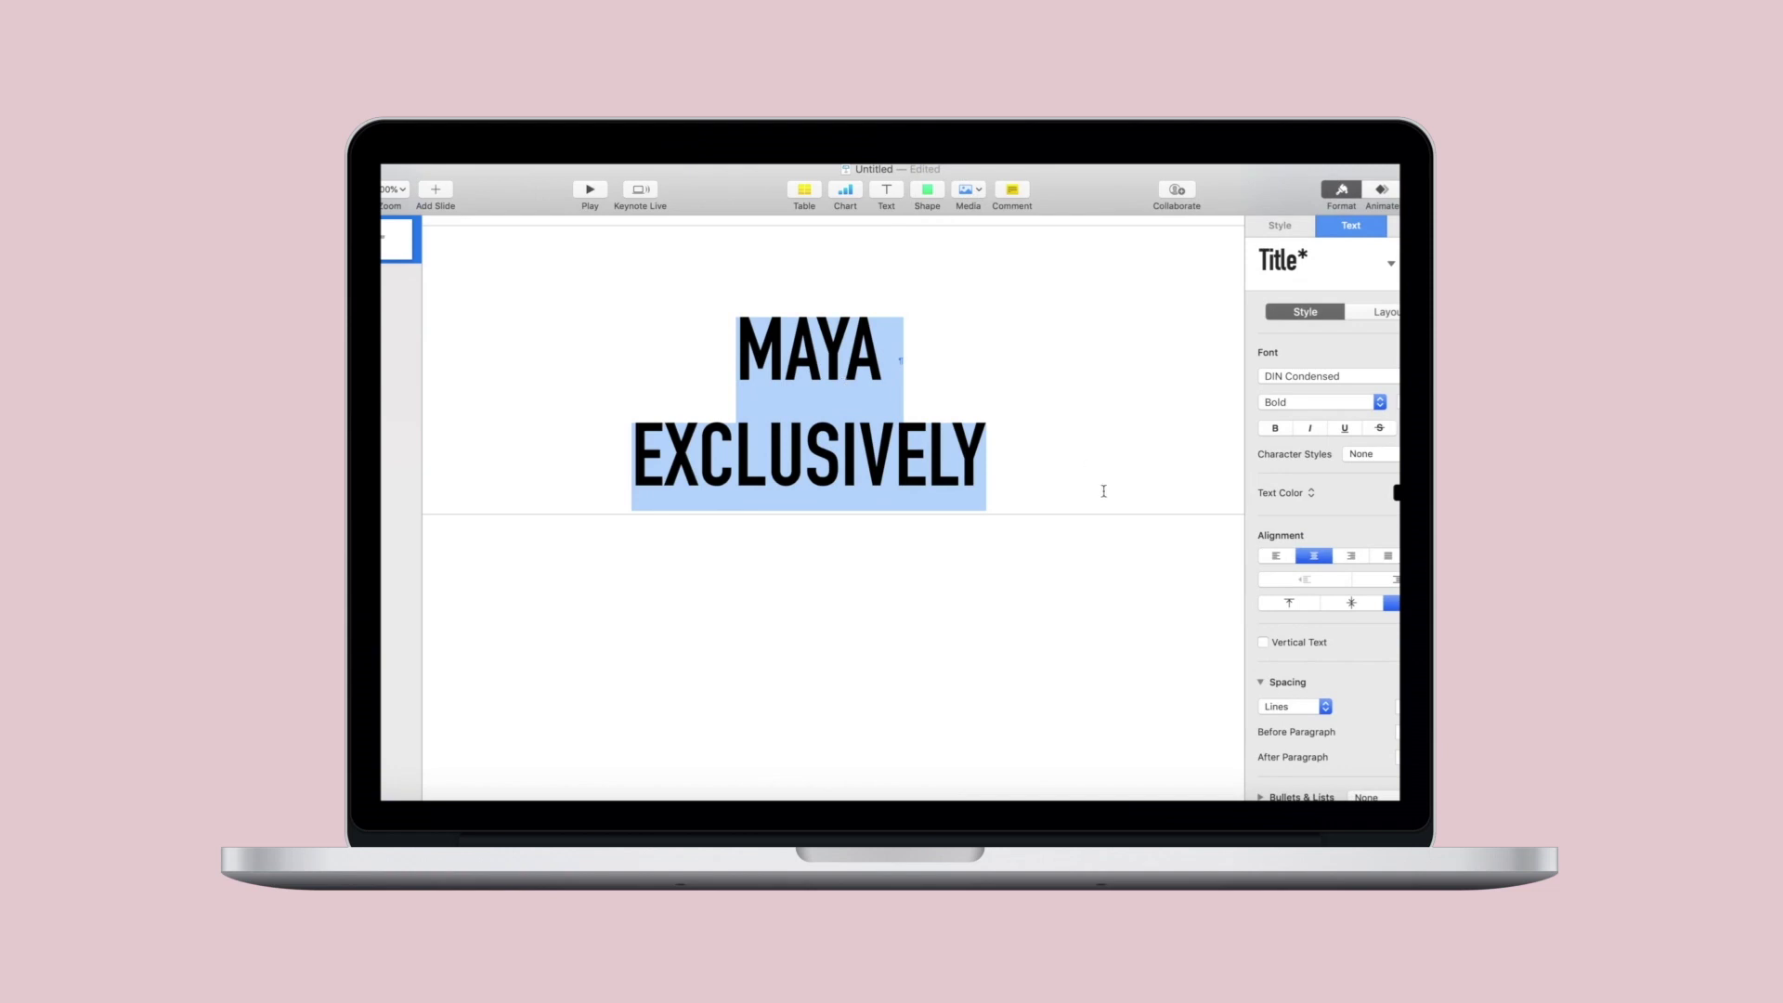
click(1279, 429)
Change the font of the selected title text to FUNKY JUNKY.
click(1341, 376)
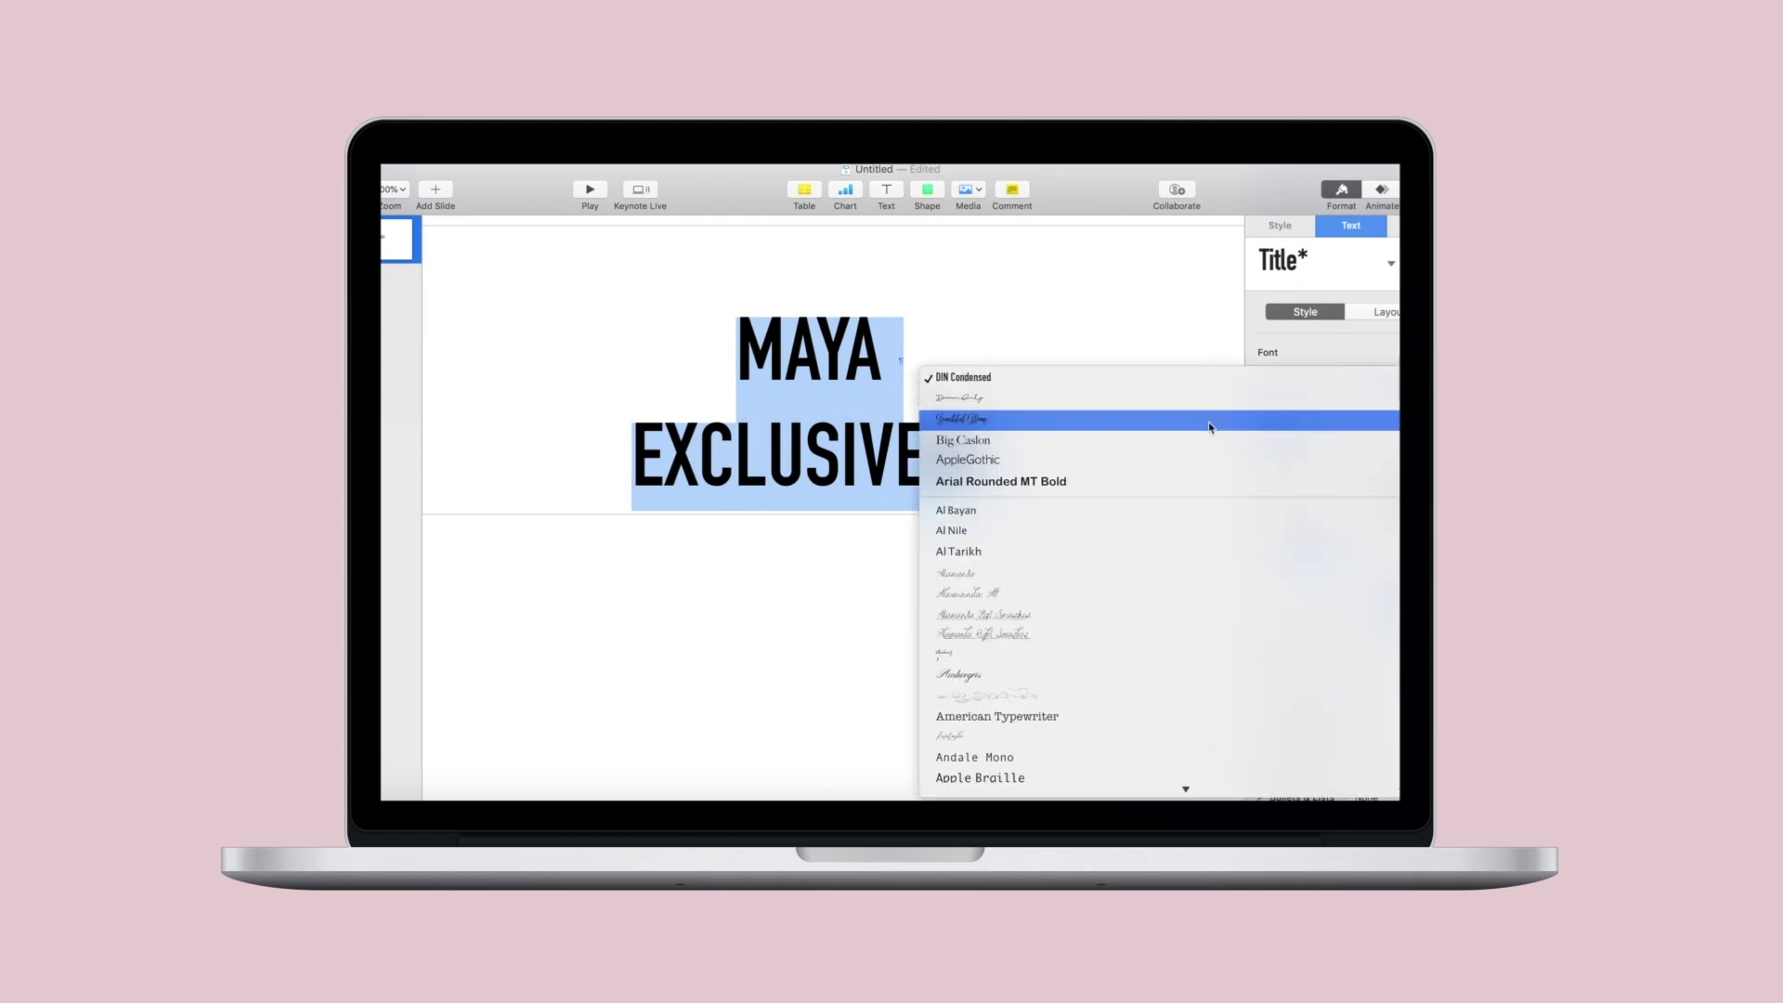
scroll(1211, 513, down, 5)
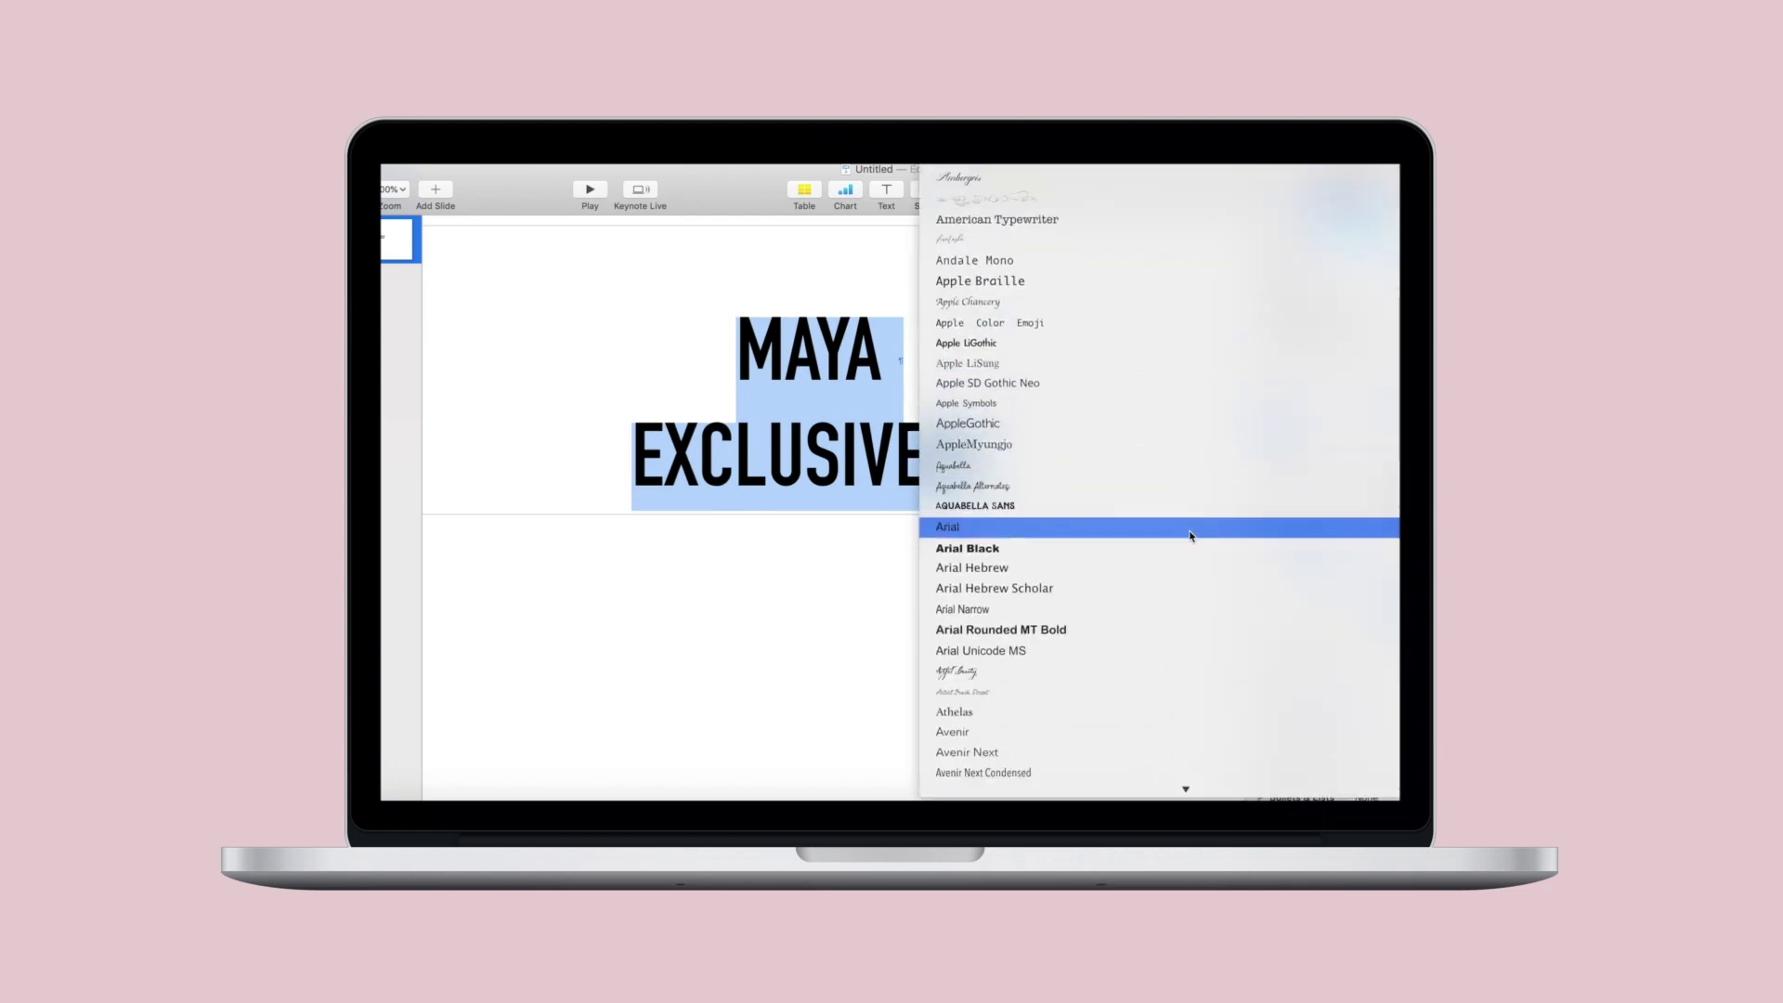
scroll(1180, 555, down, 5)
scroll(1178, 556, down, 5)
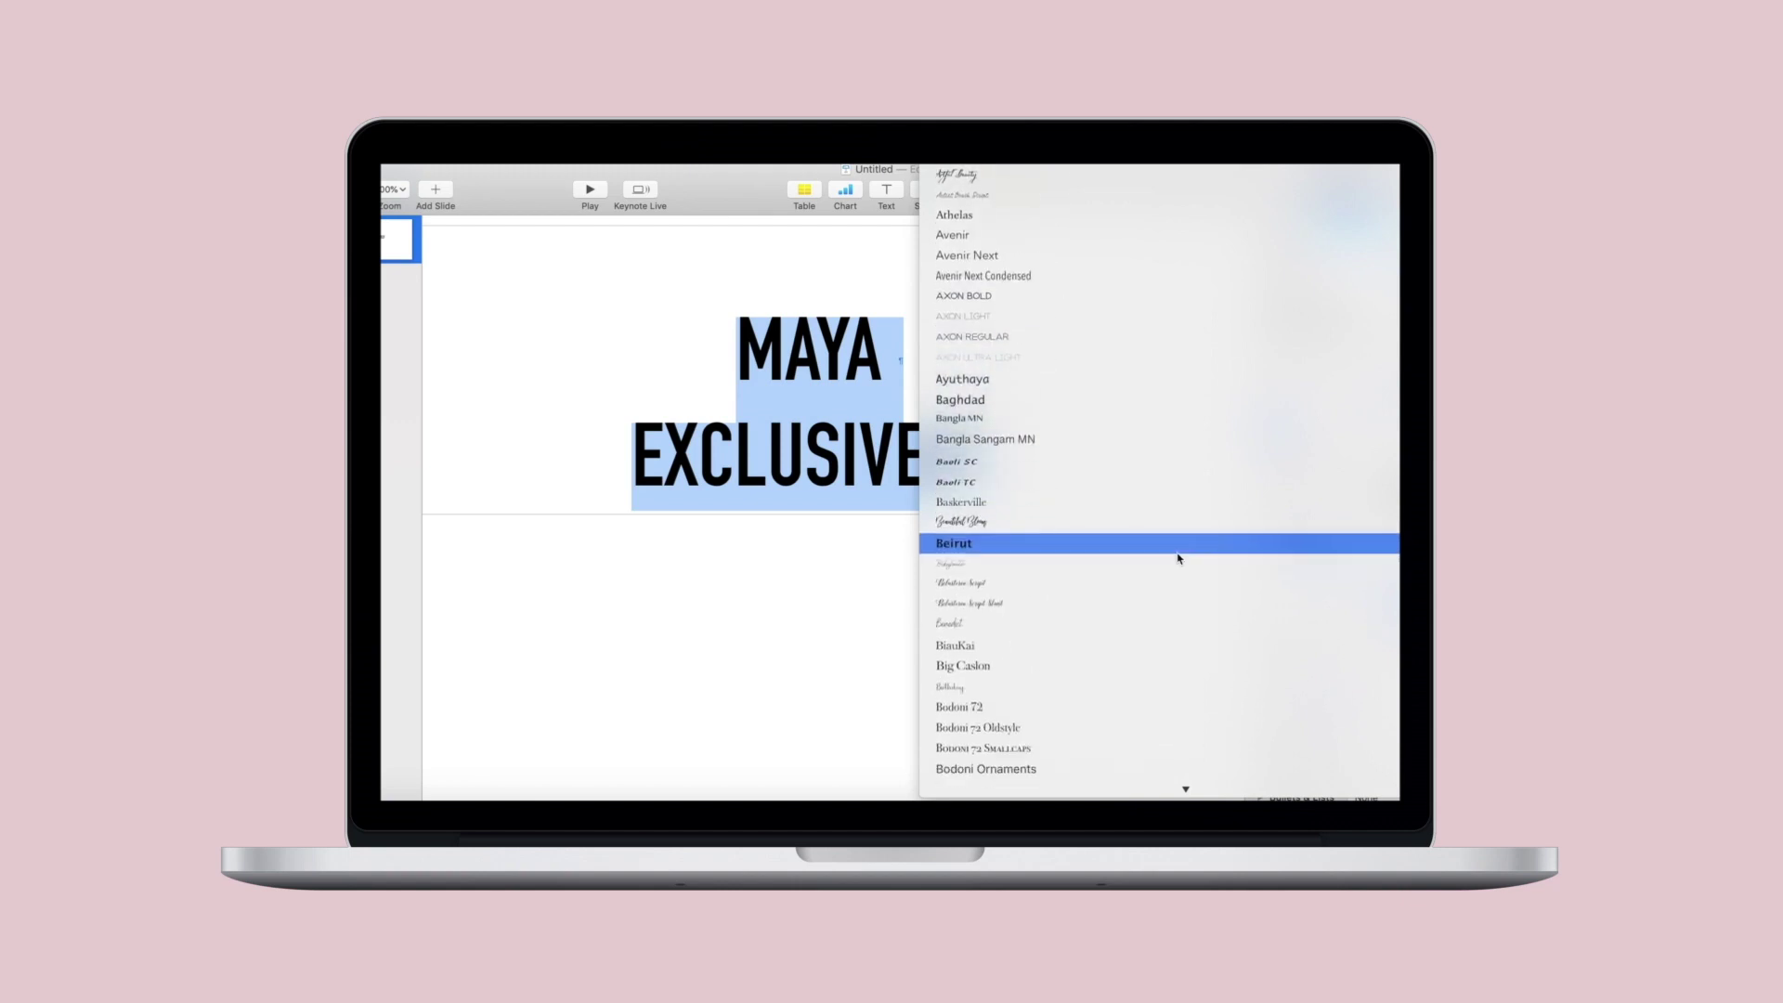
scroll(1178, 557, down, 5)
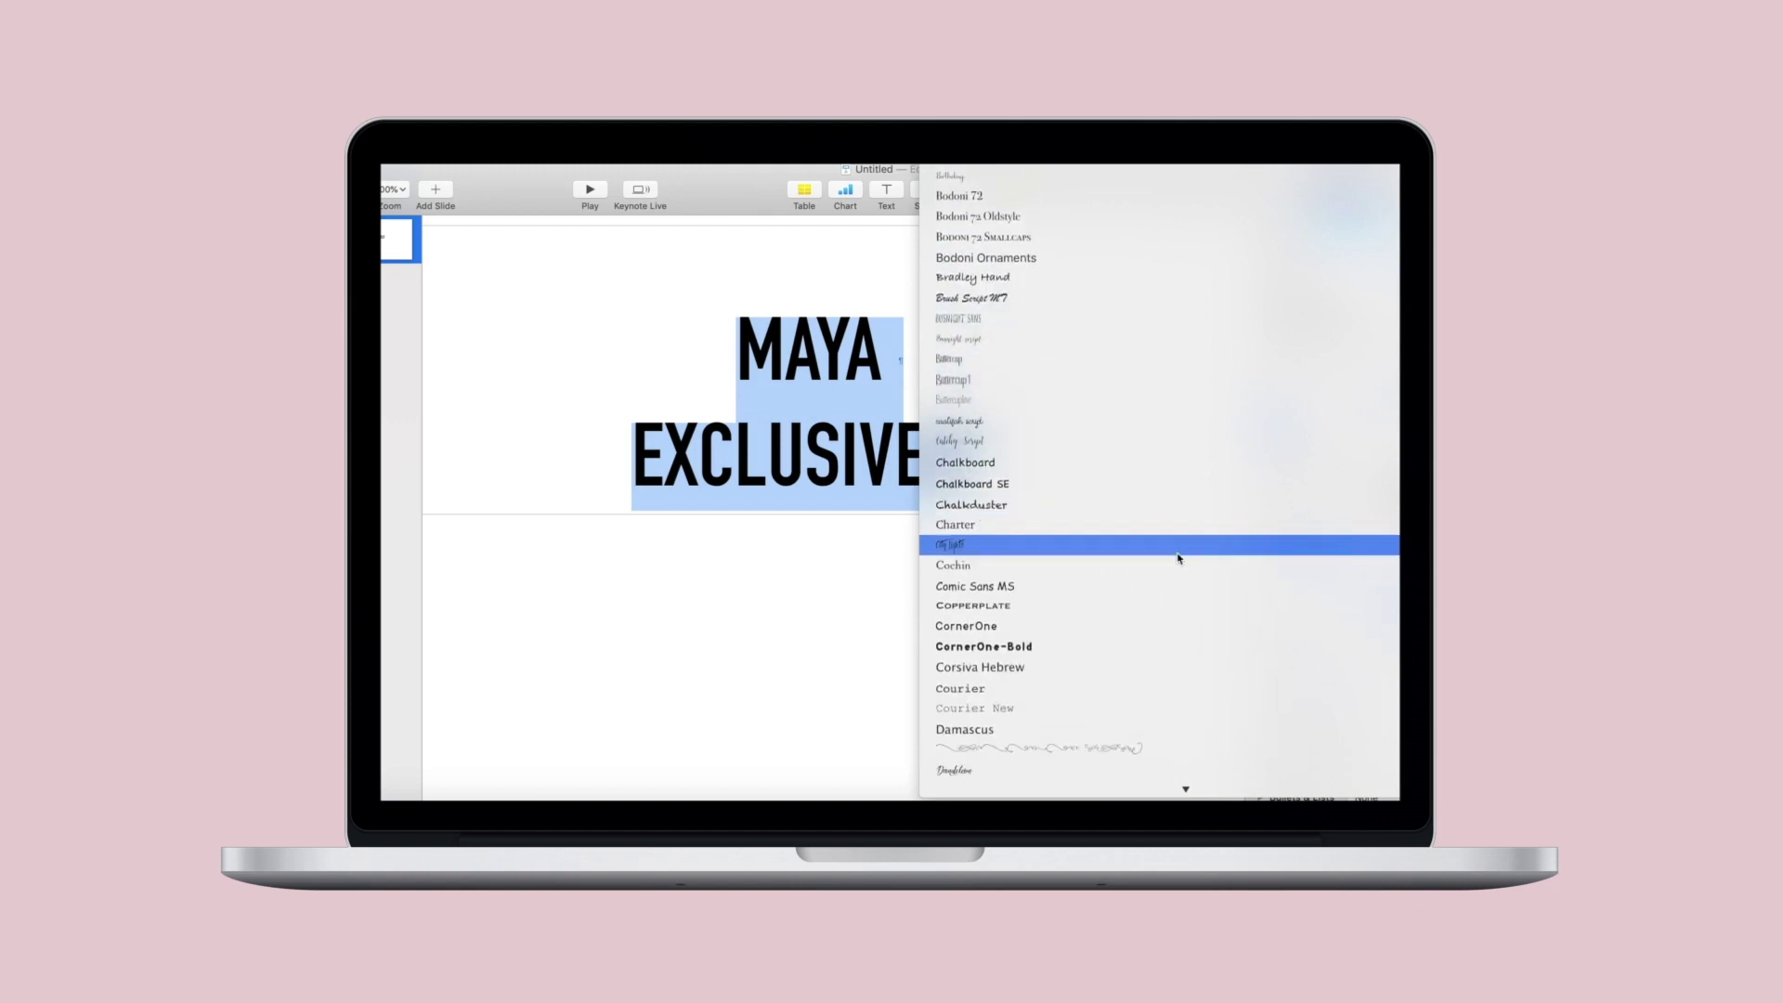
scroll(1177, 558, down, 8)
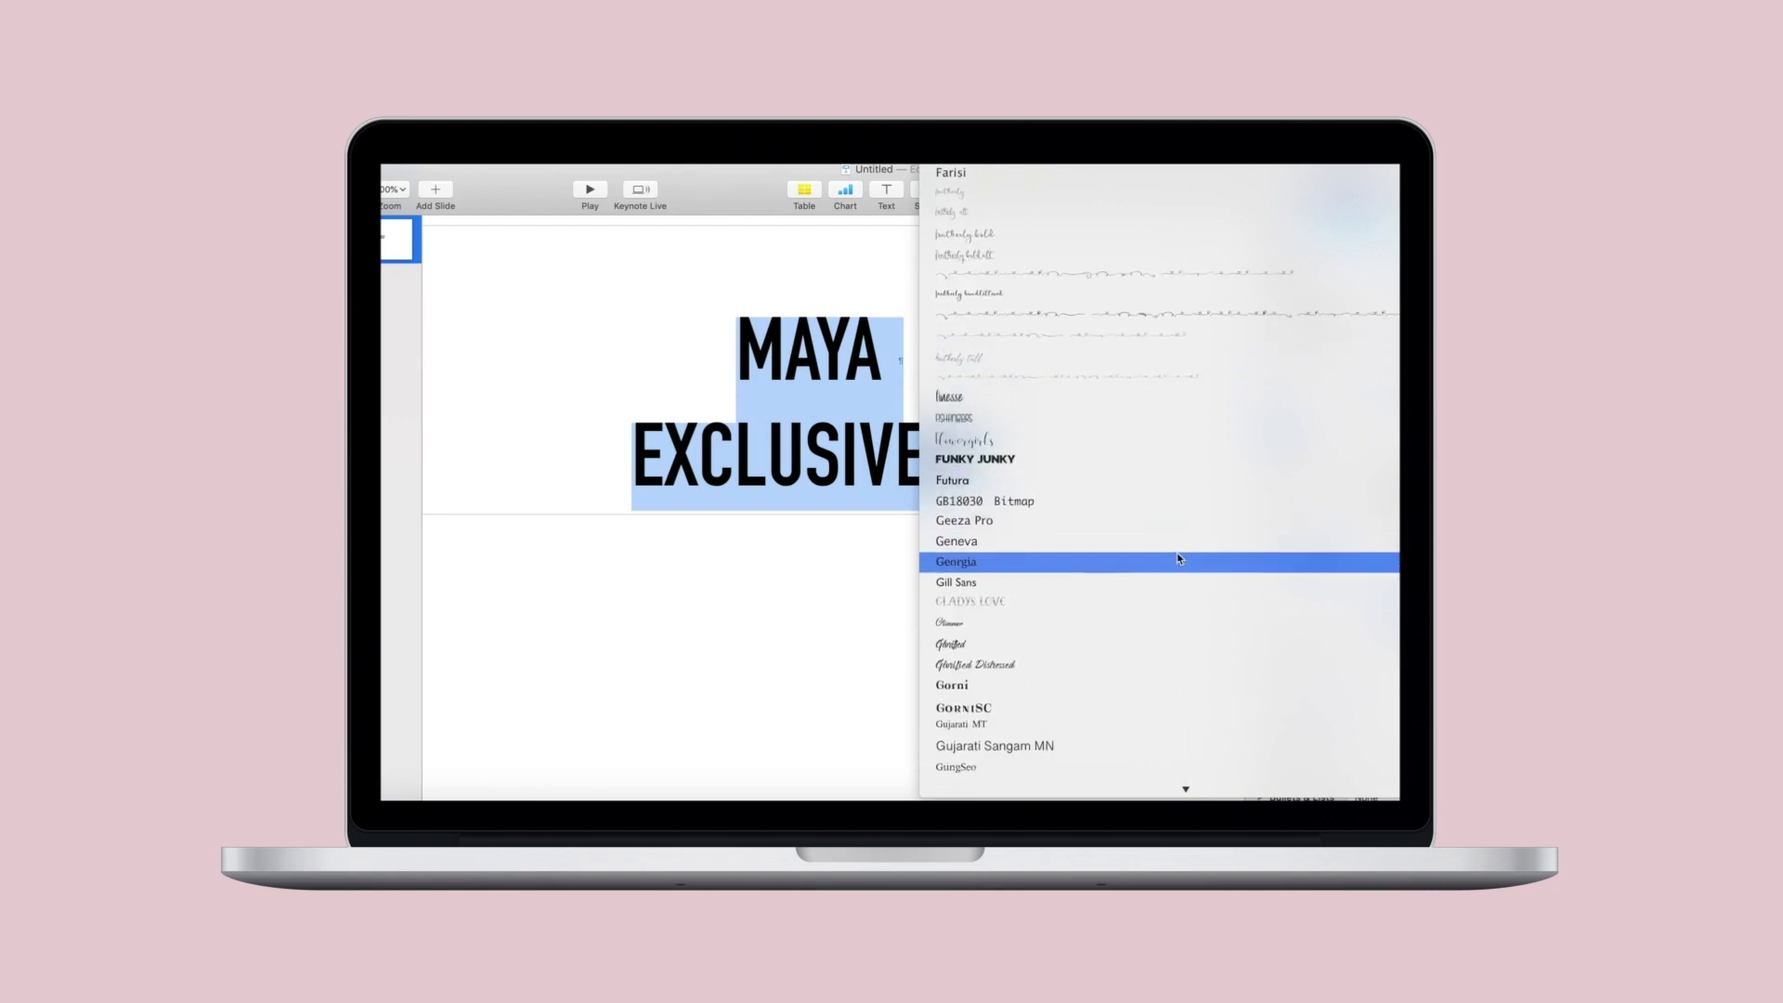
click(1144, 471)
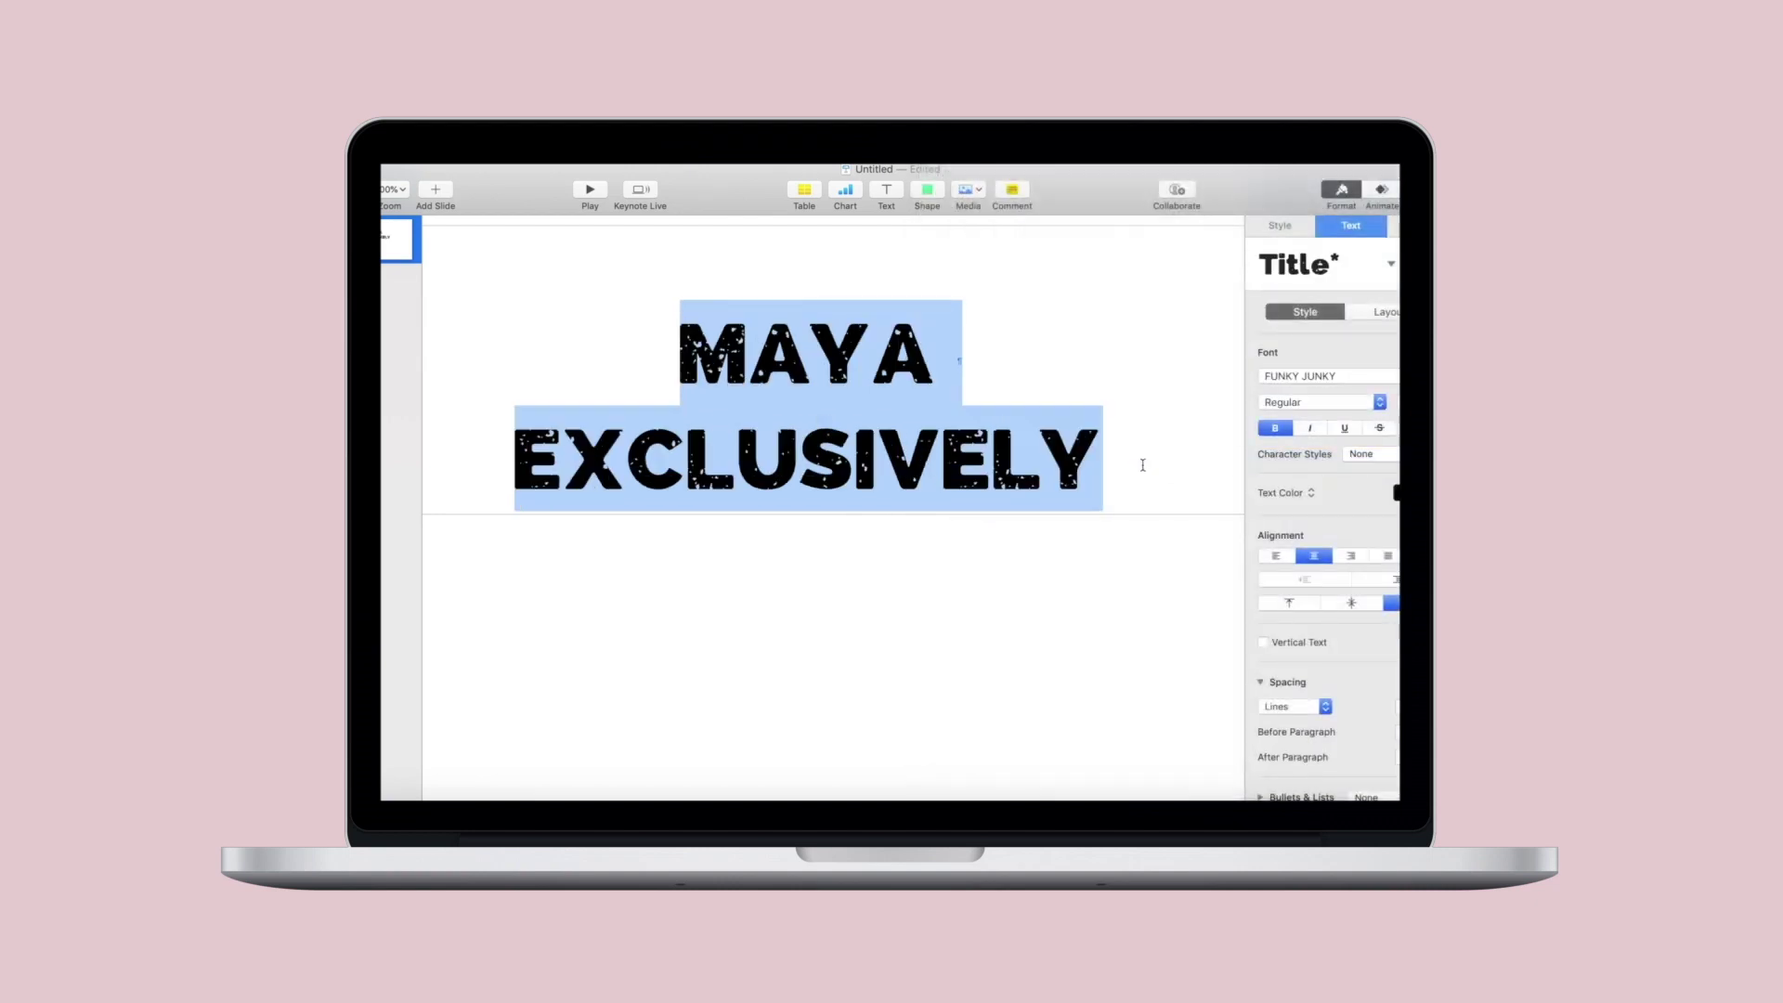
Change the font of the selected title text to Impact.
click(1304, 386)
scroll(1226, 529, down, 3)
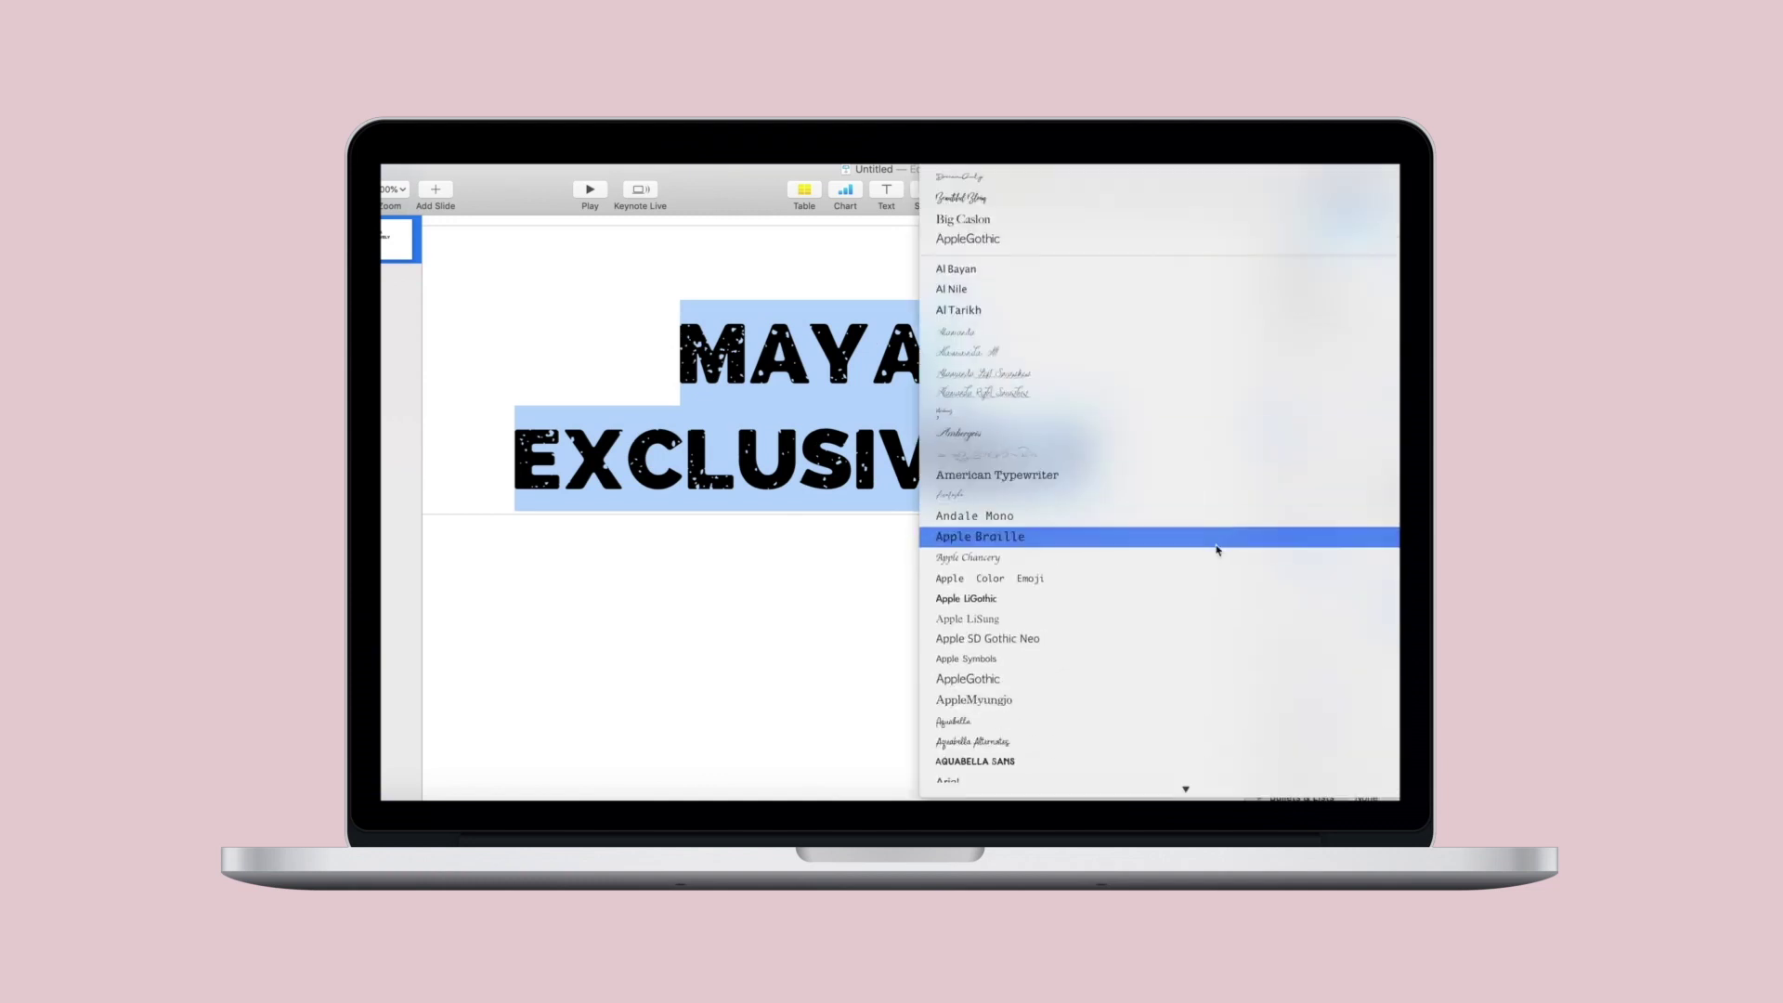
scroll(1216, 548, down, 15)
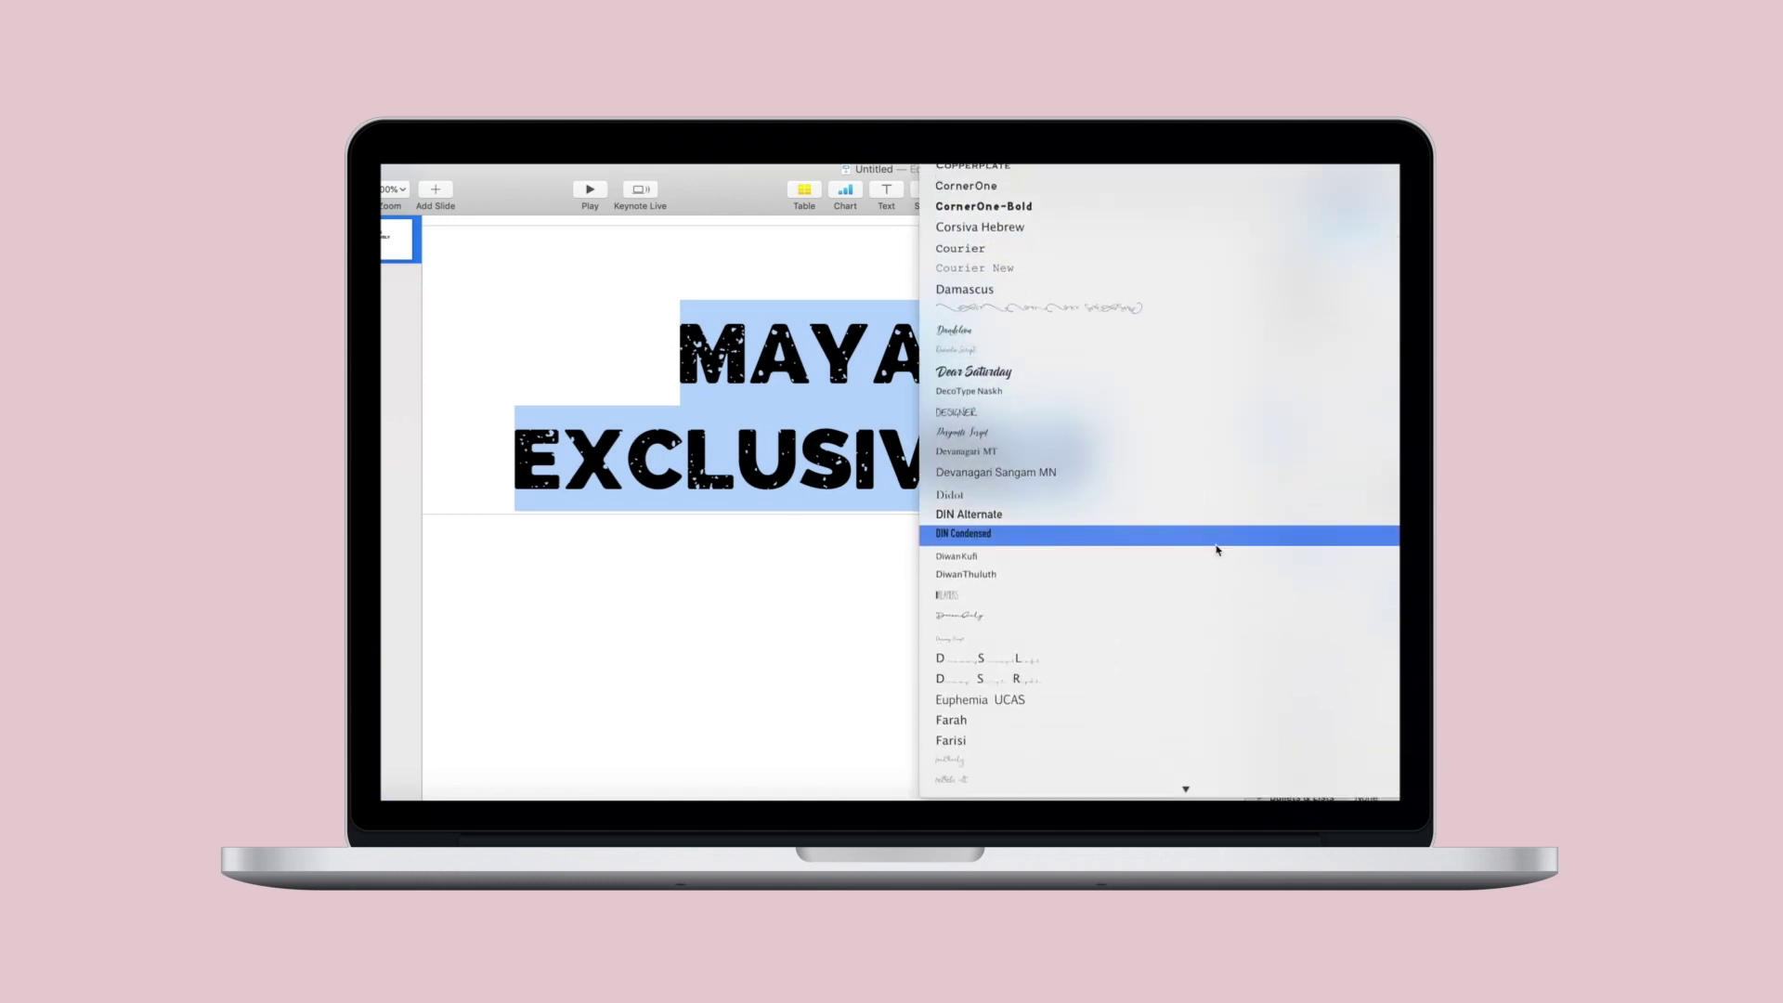
scroll(1216, 549, down, 10)
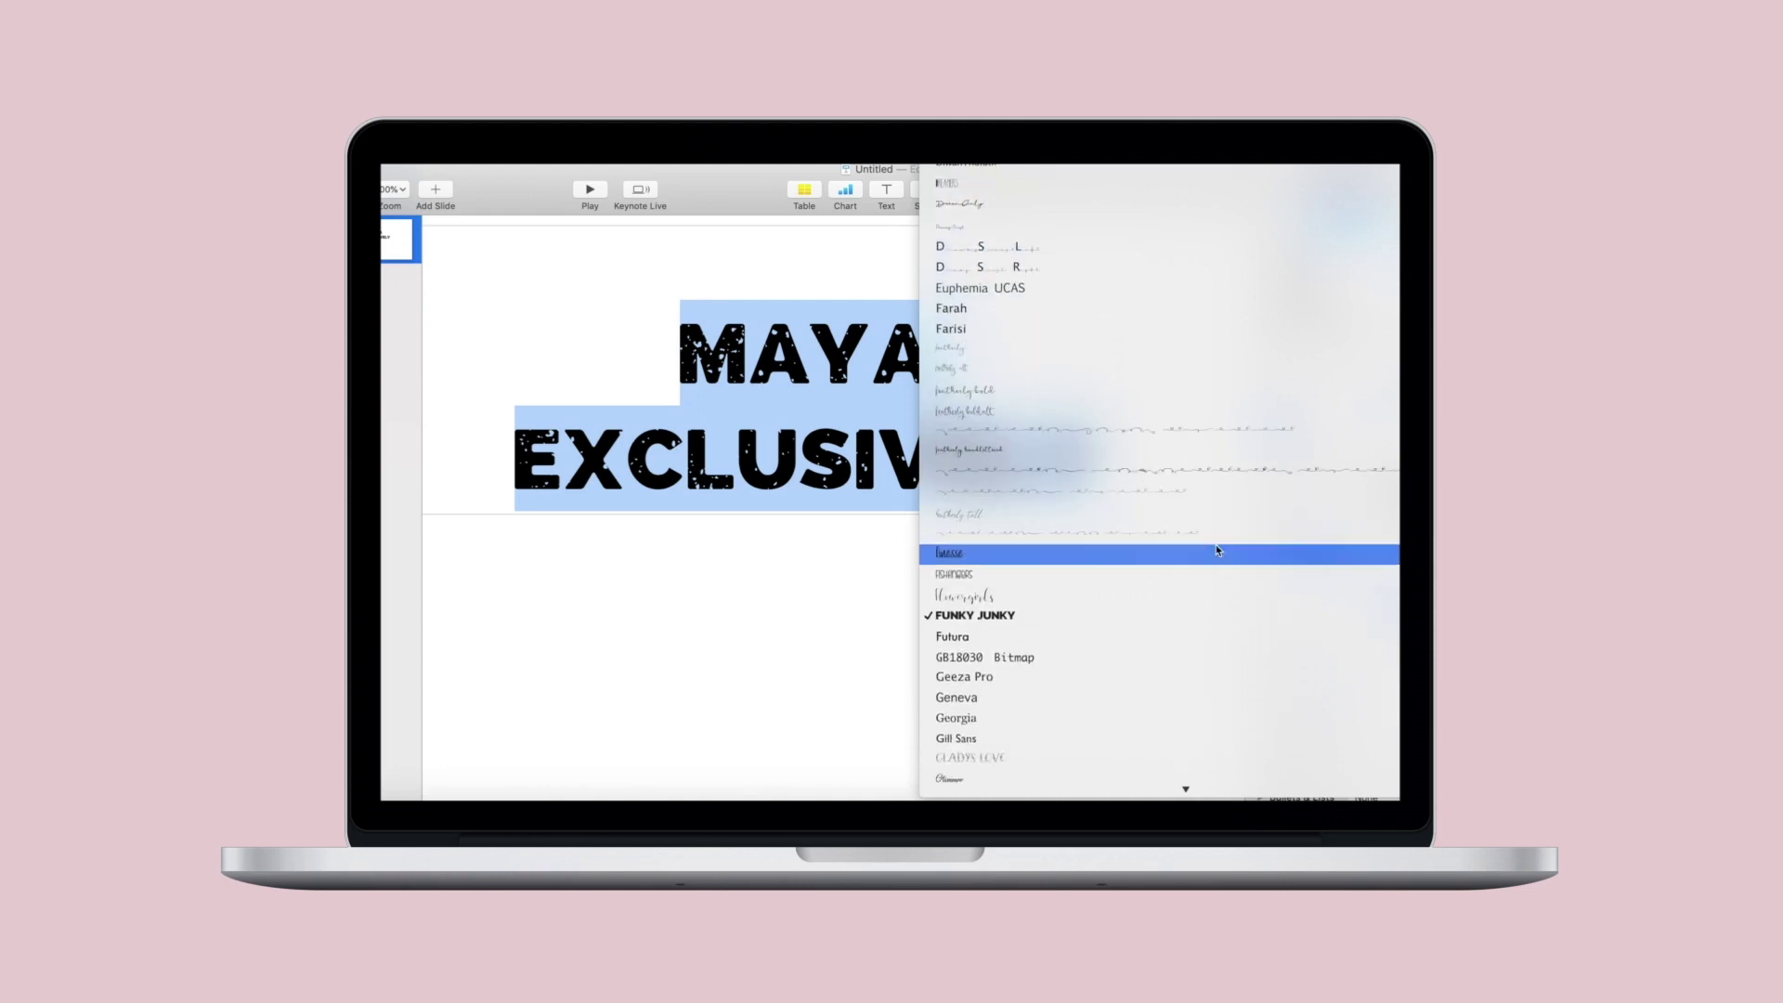
scroll(1216, 550, down, 8)
scroll(1216, 550, down, 5)
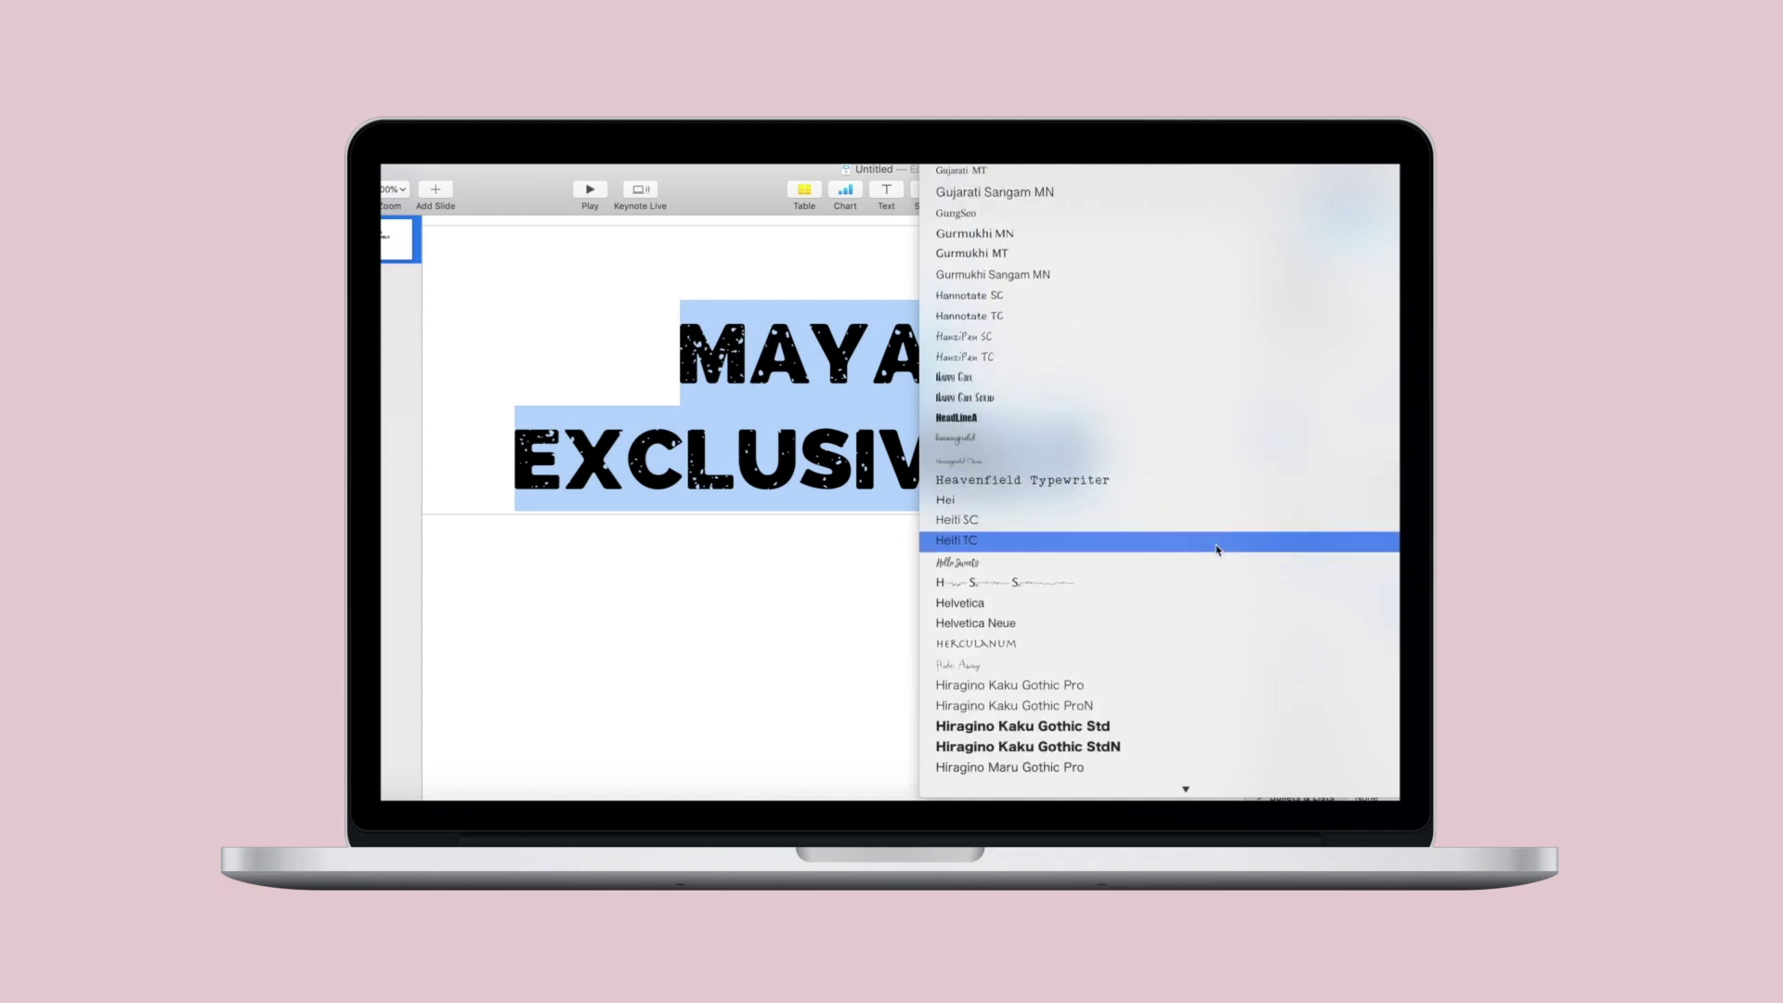
scroll(1216, 549, down, 2)
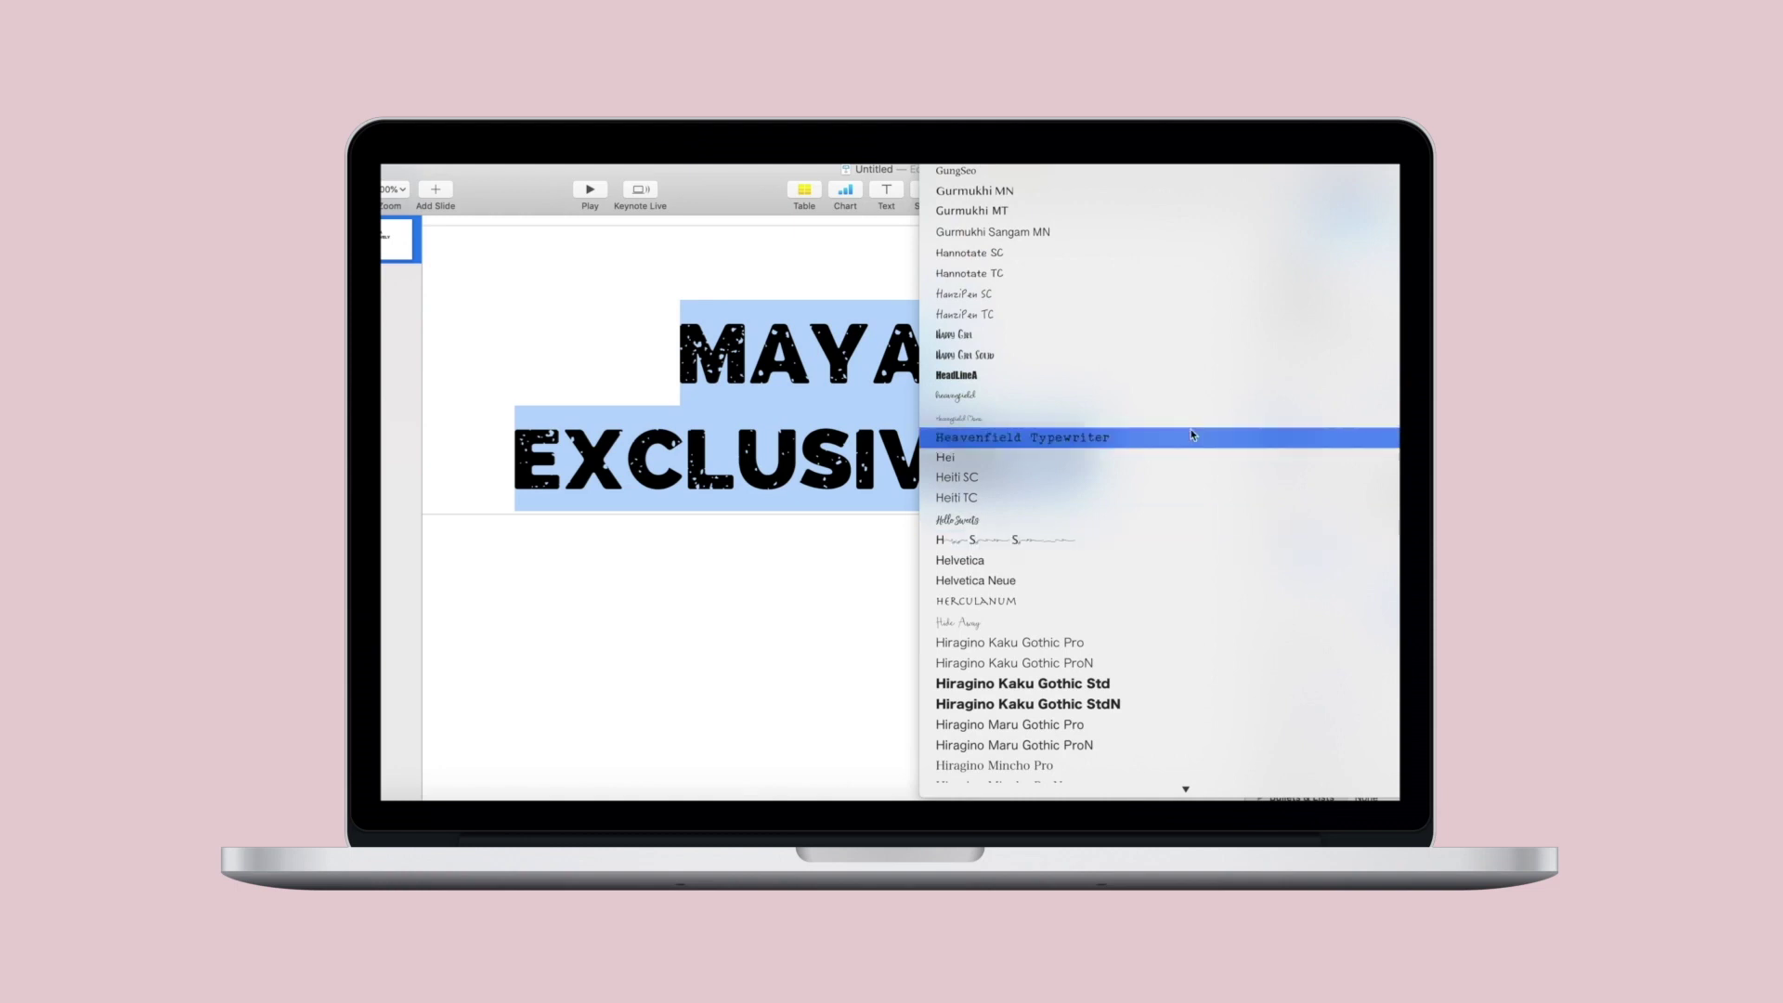
scroll(1152, 667, down, 10)
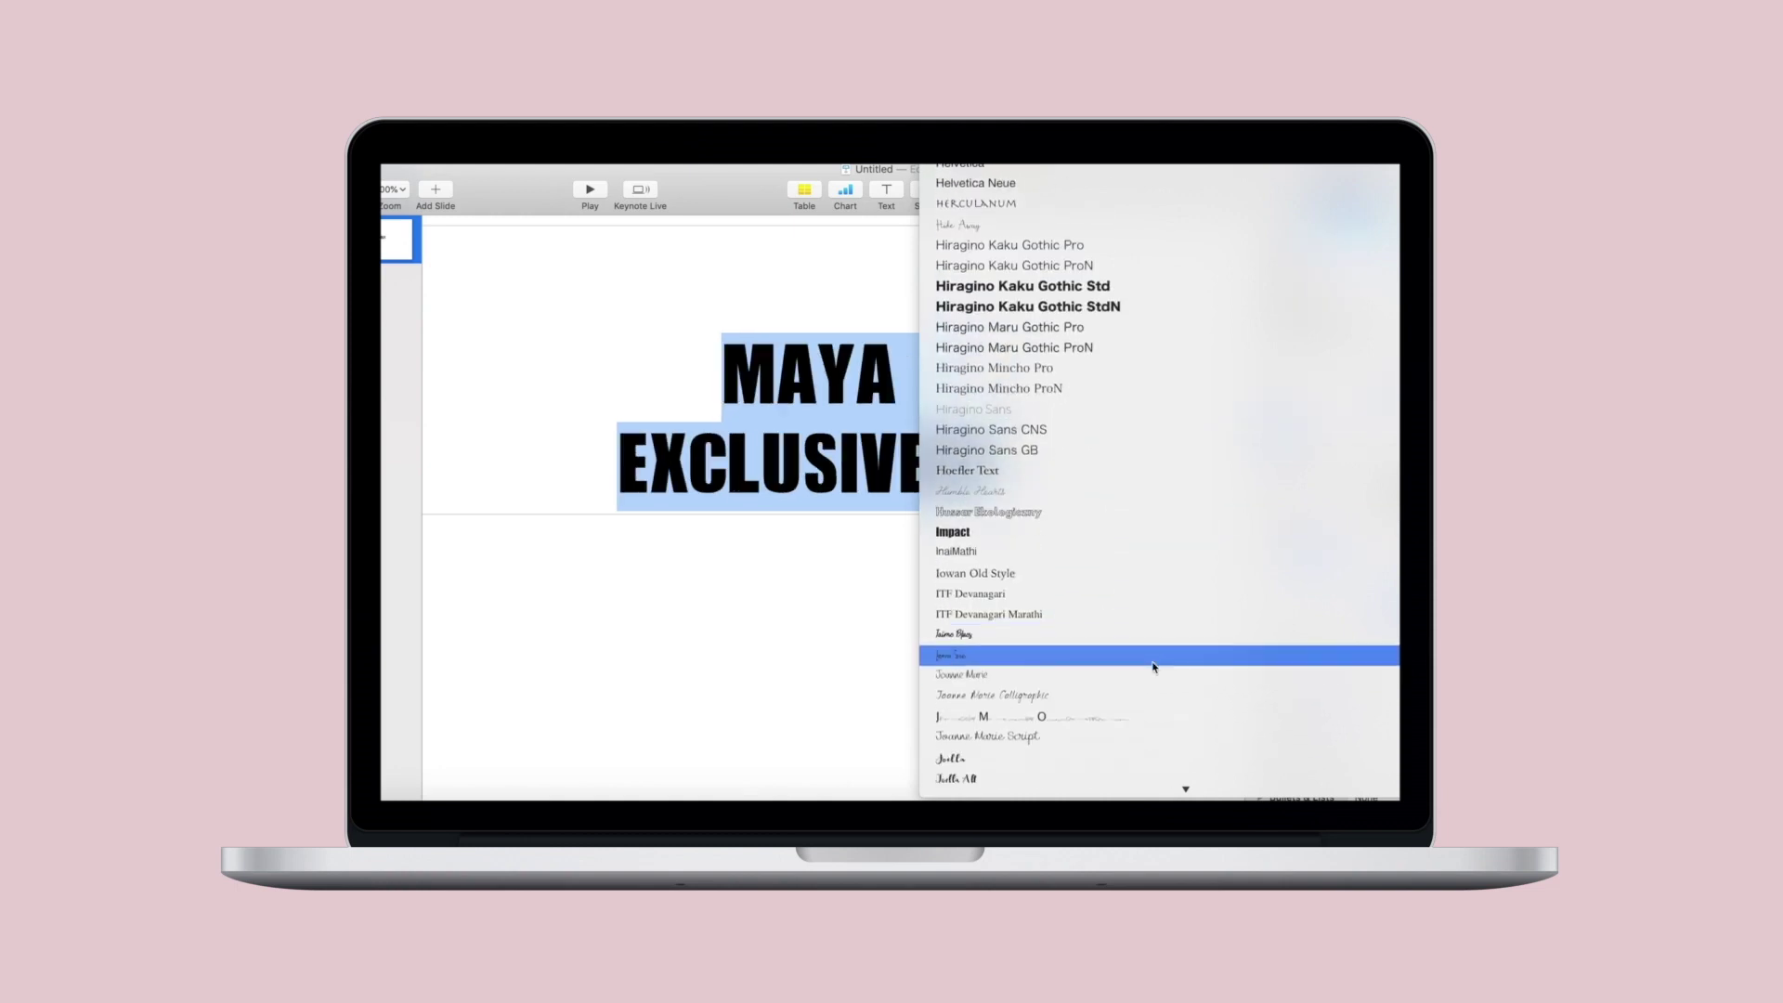
click(1132, 533)
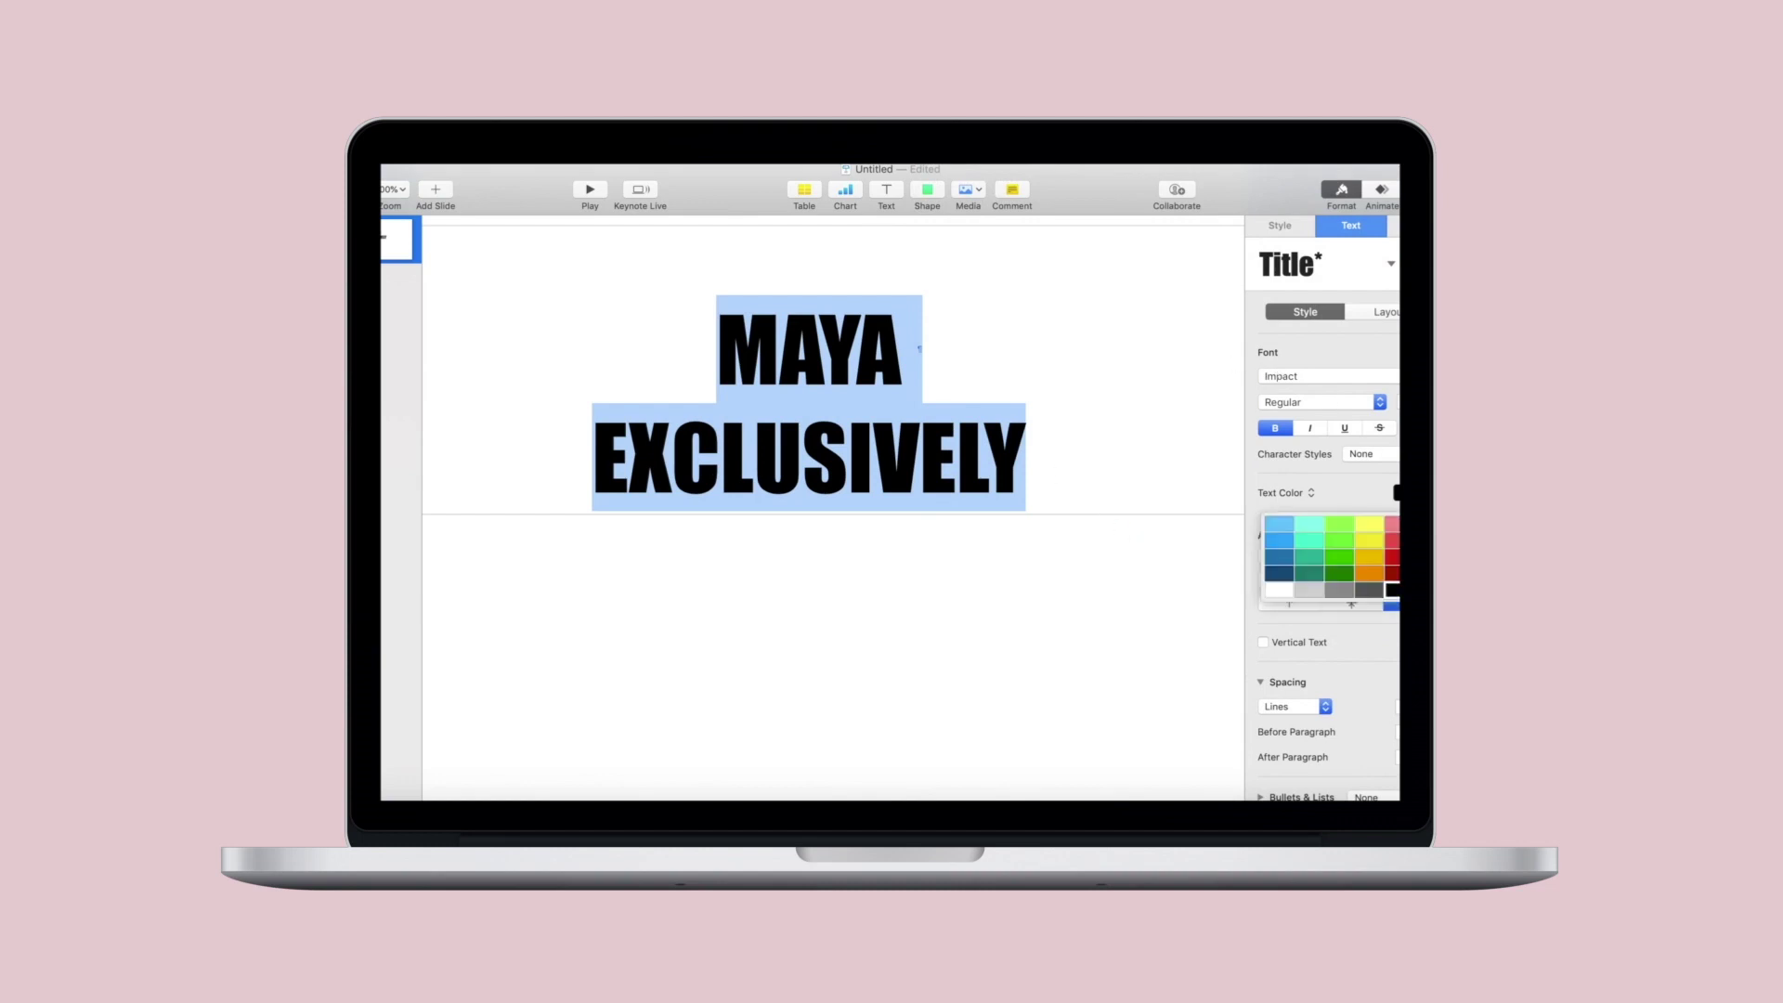
Color the title text light green and refine it to a purer, bright green with the color wheel.
click(1341, 525)
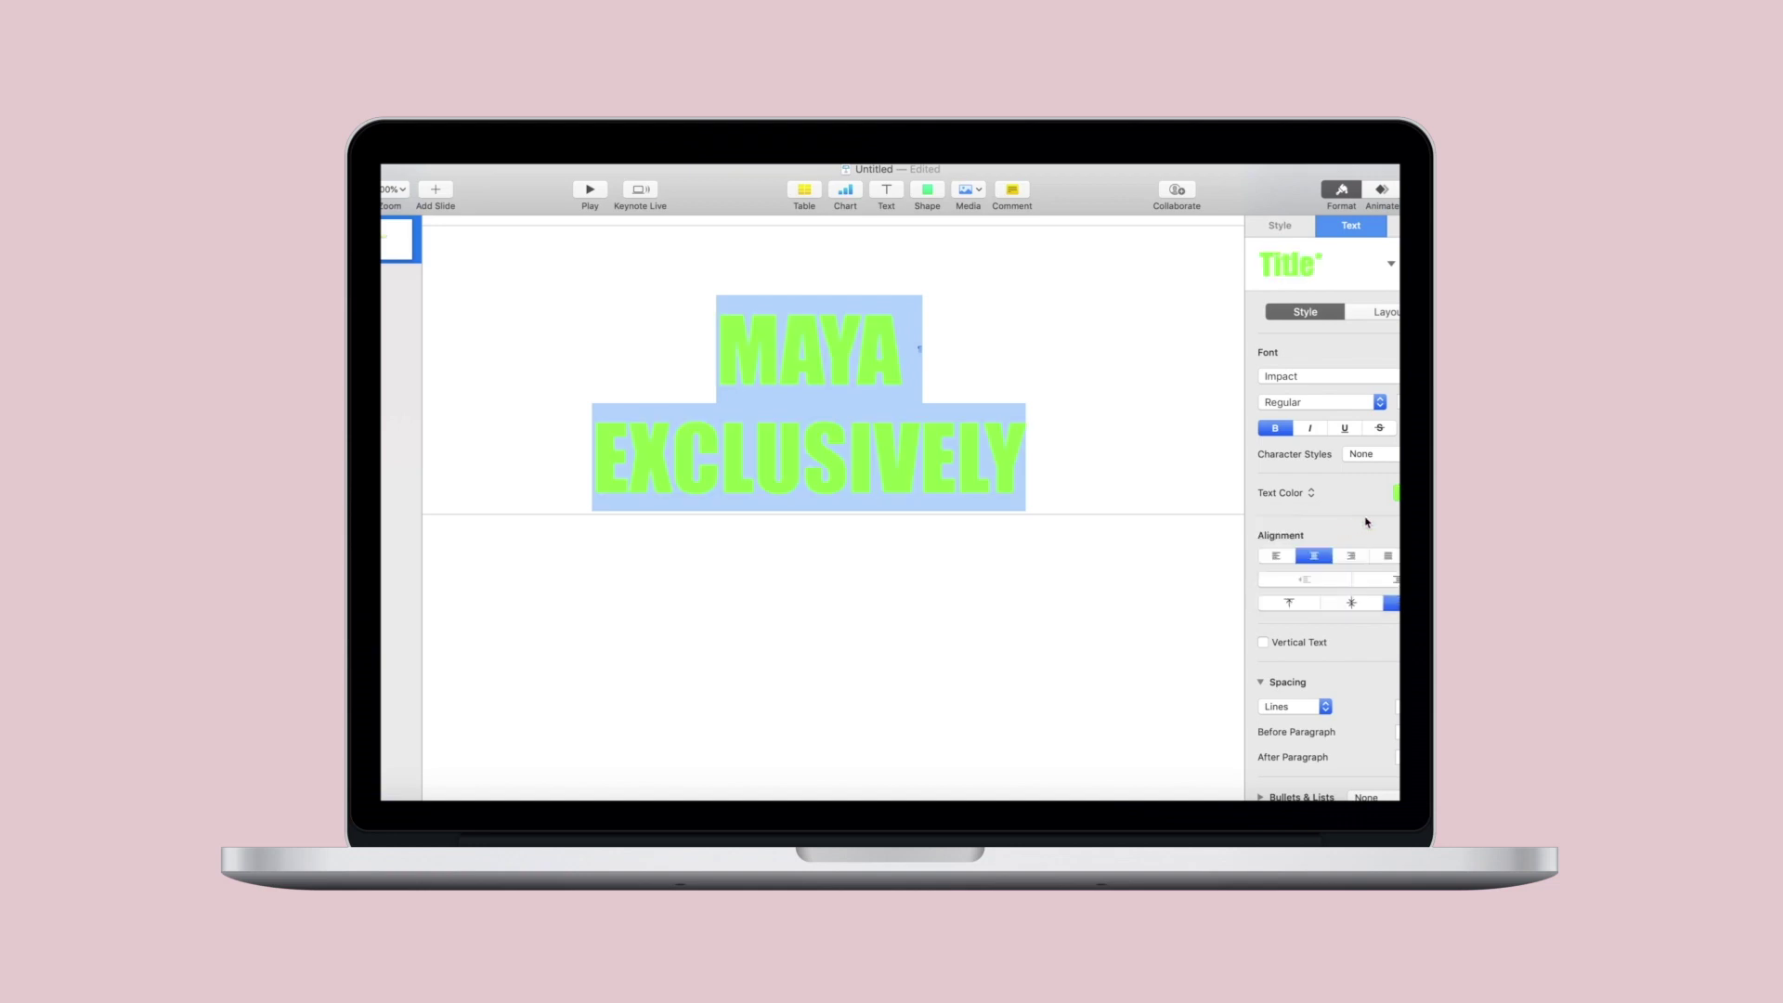
key(super+shift+c)
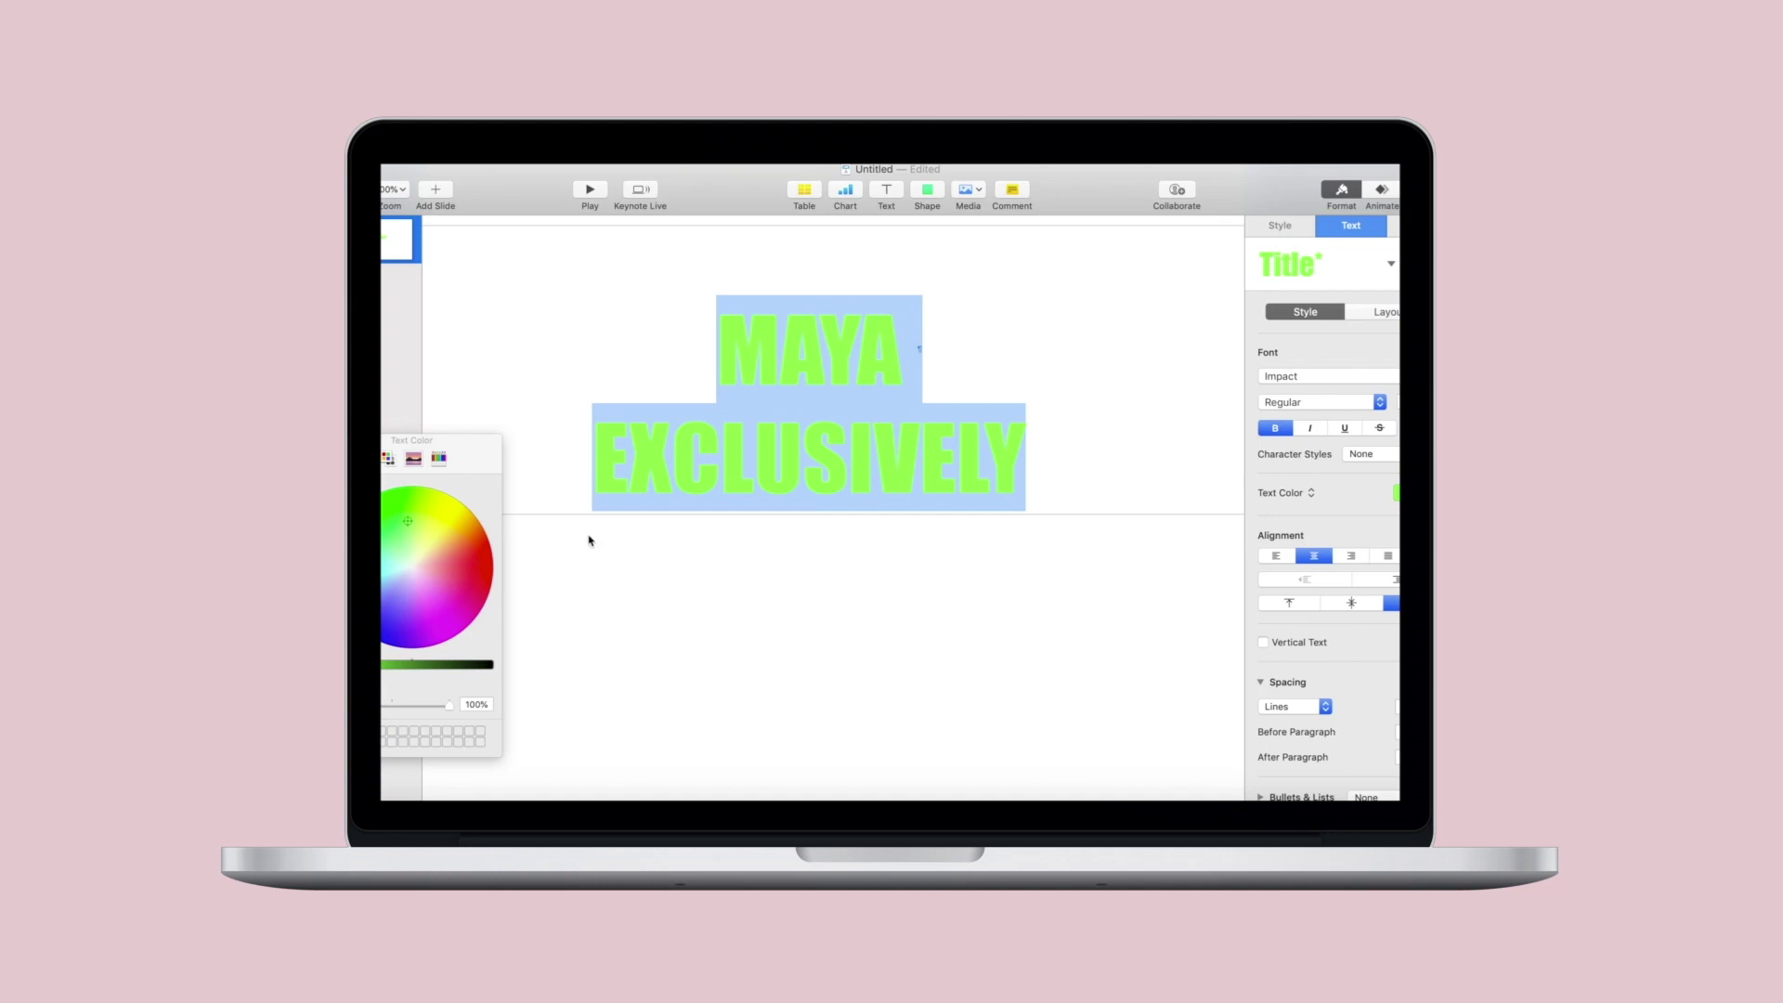
drag(340, 665, 374, 664)
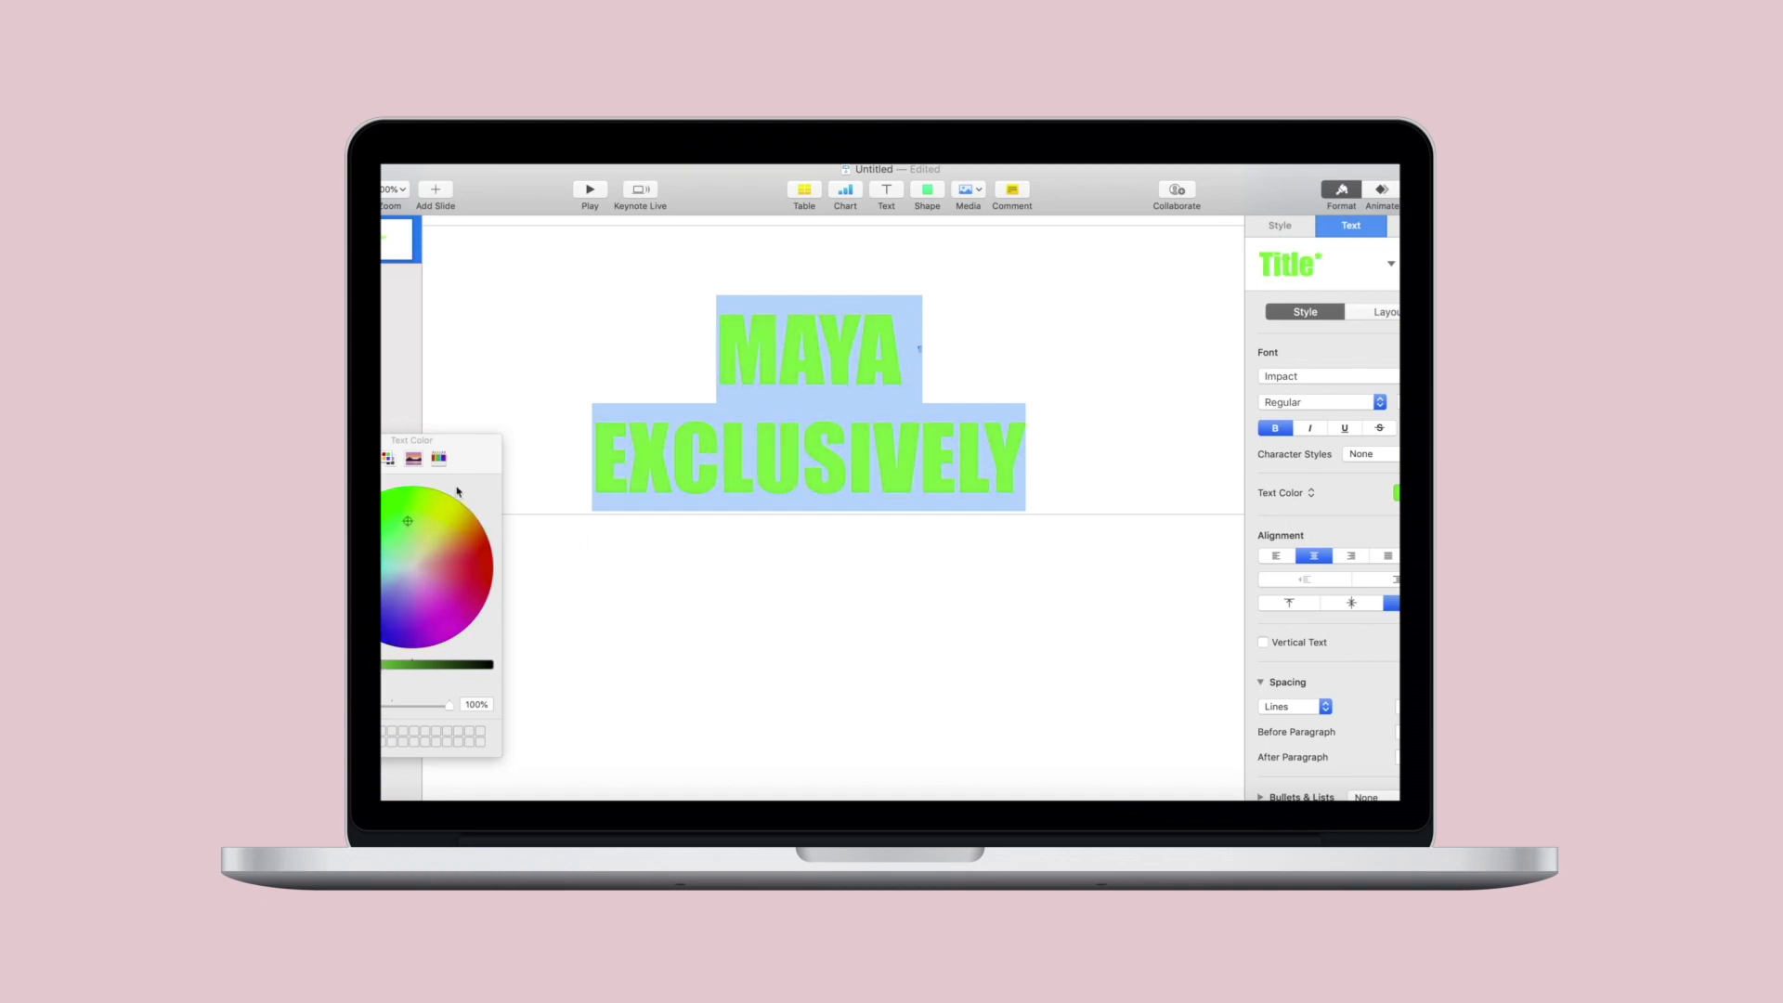
click(393, 525)
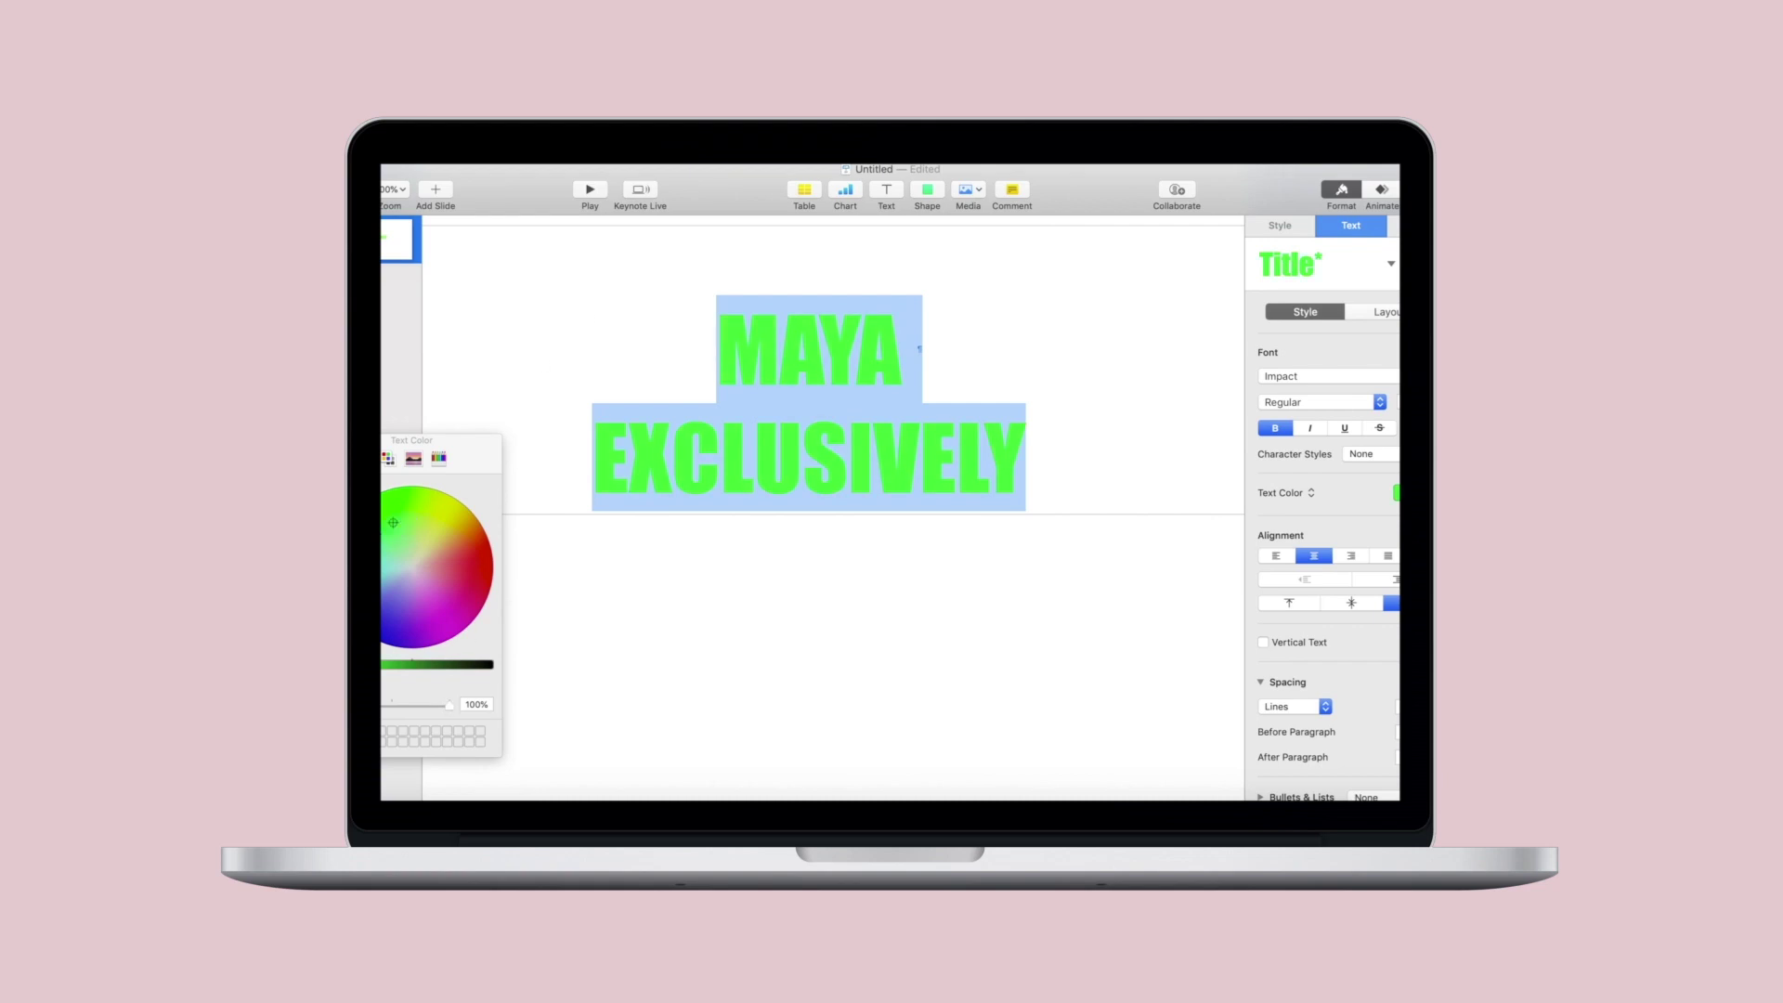
Set the slide background's color fill to solid black.
click(757, 561)
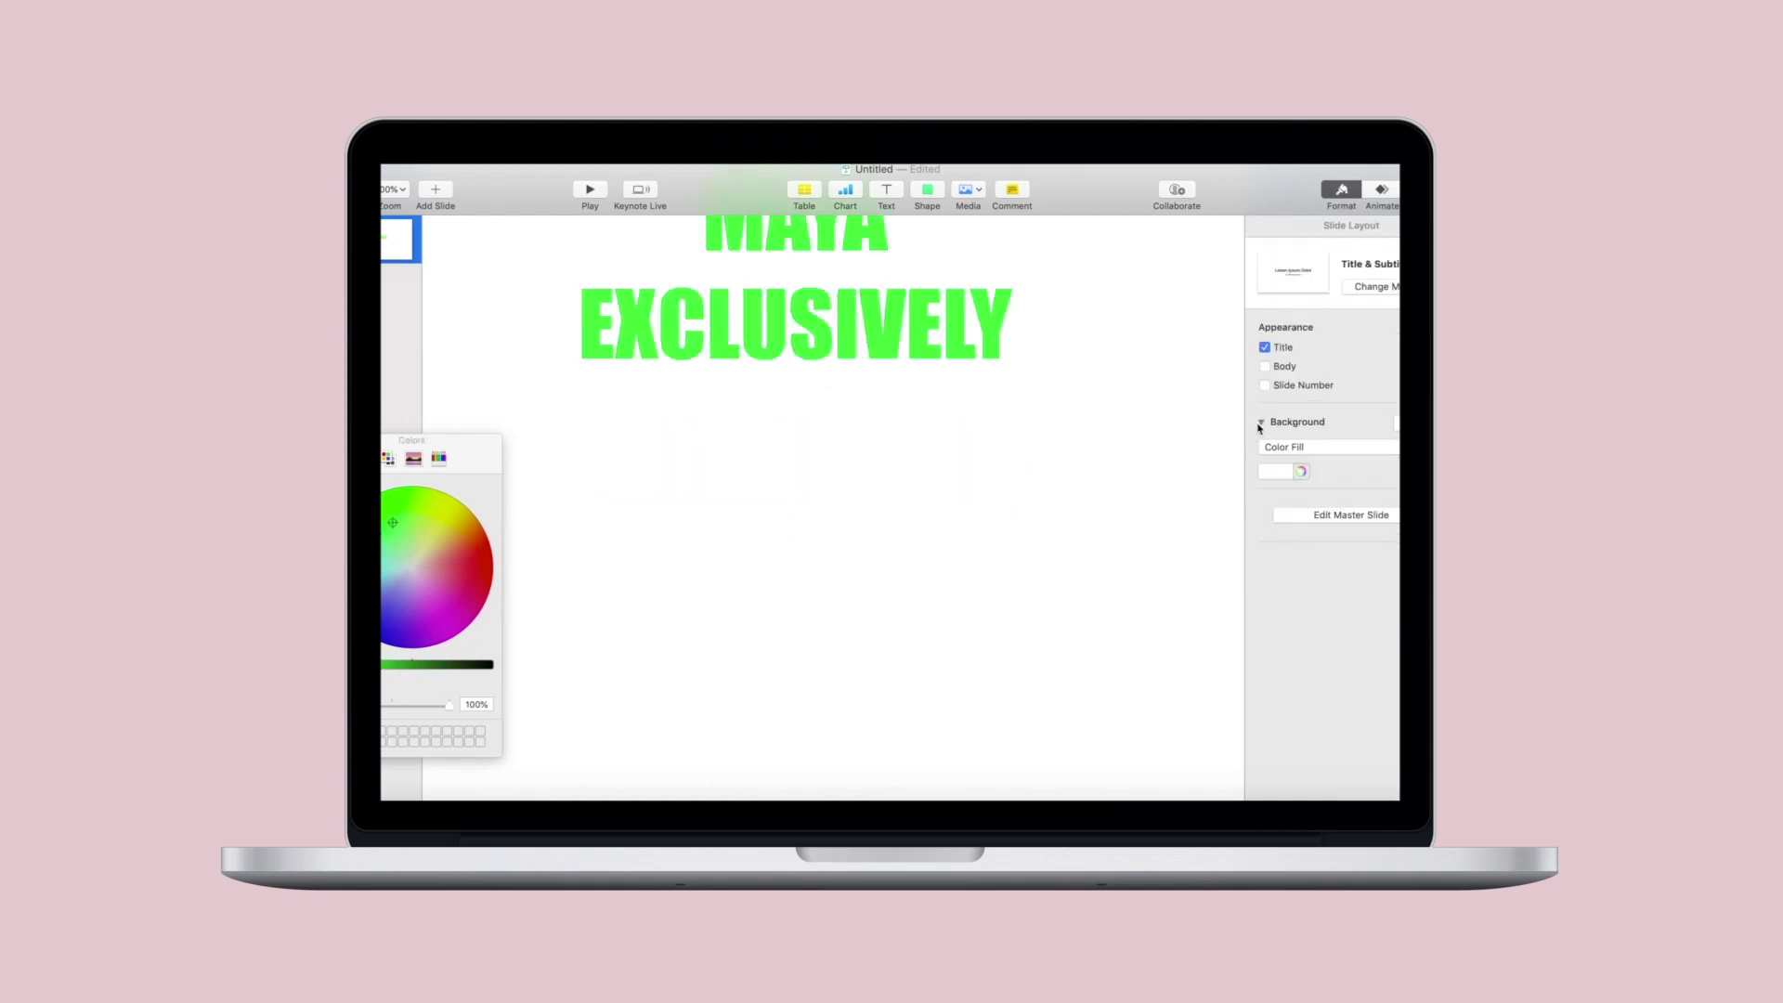
click(1301, 472)
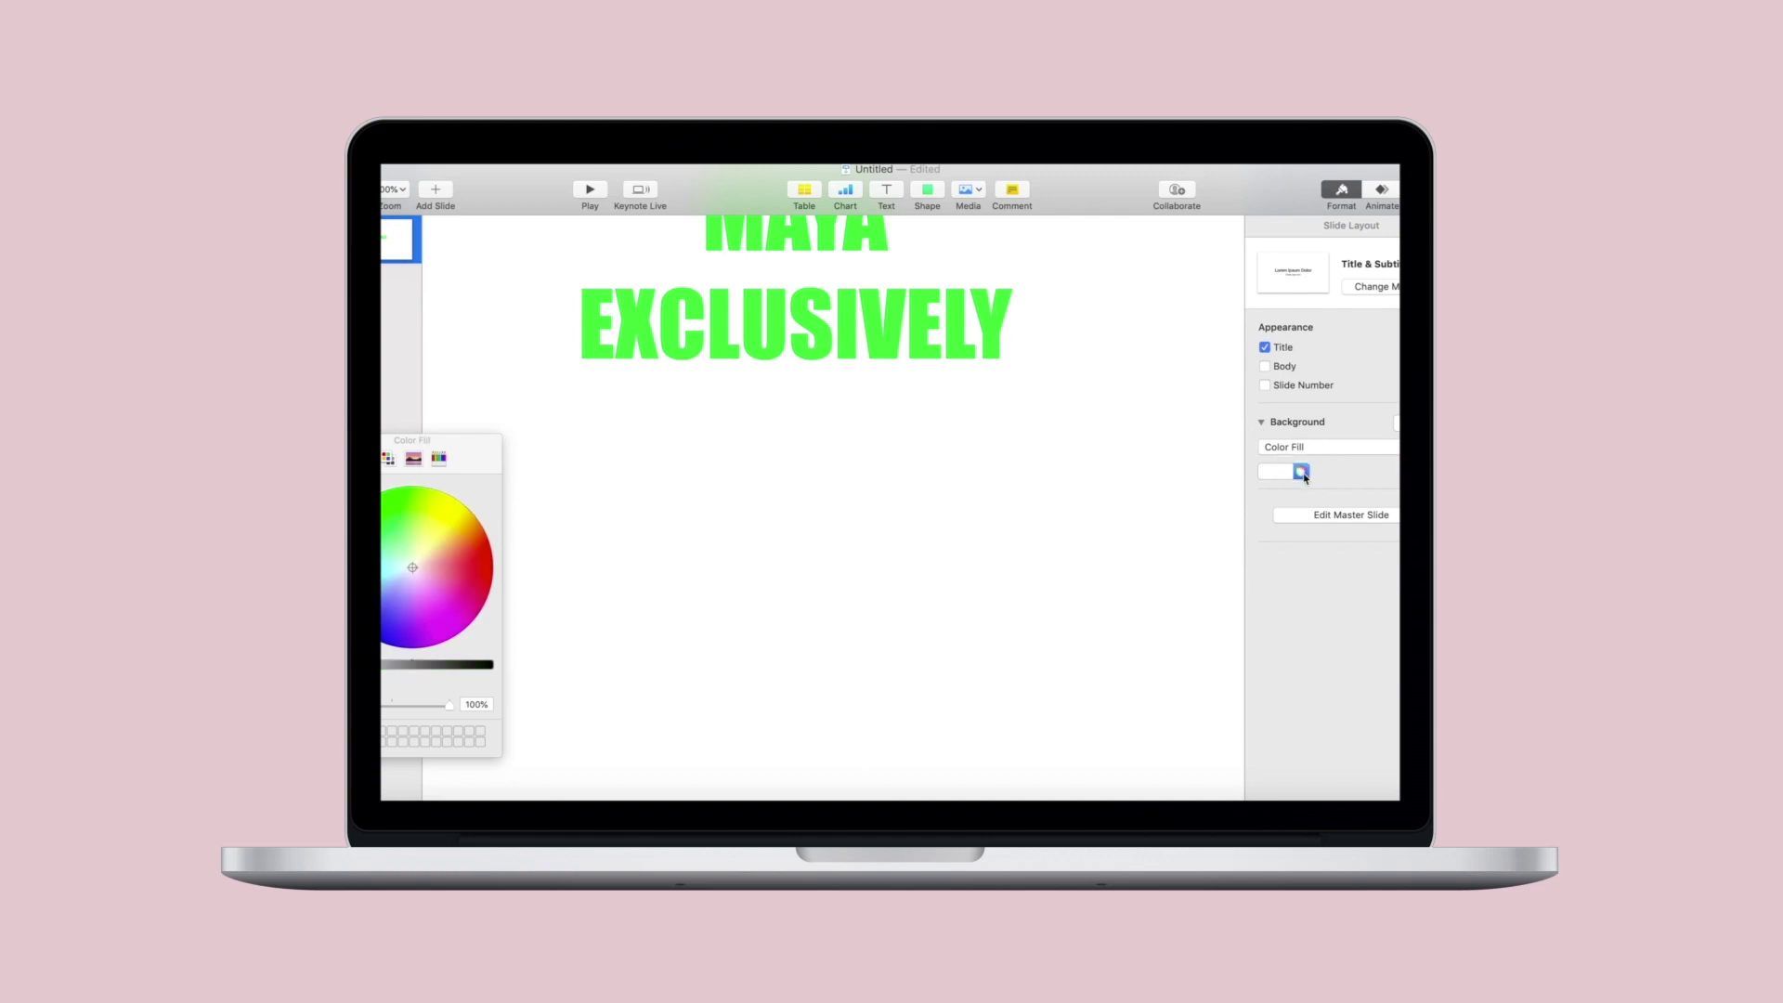
click(489, 666)
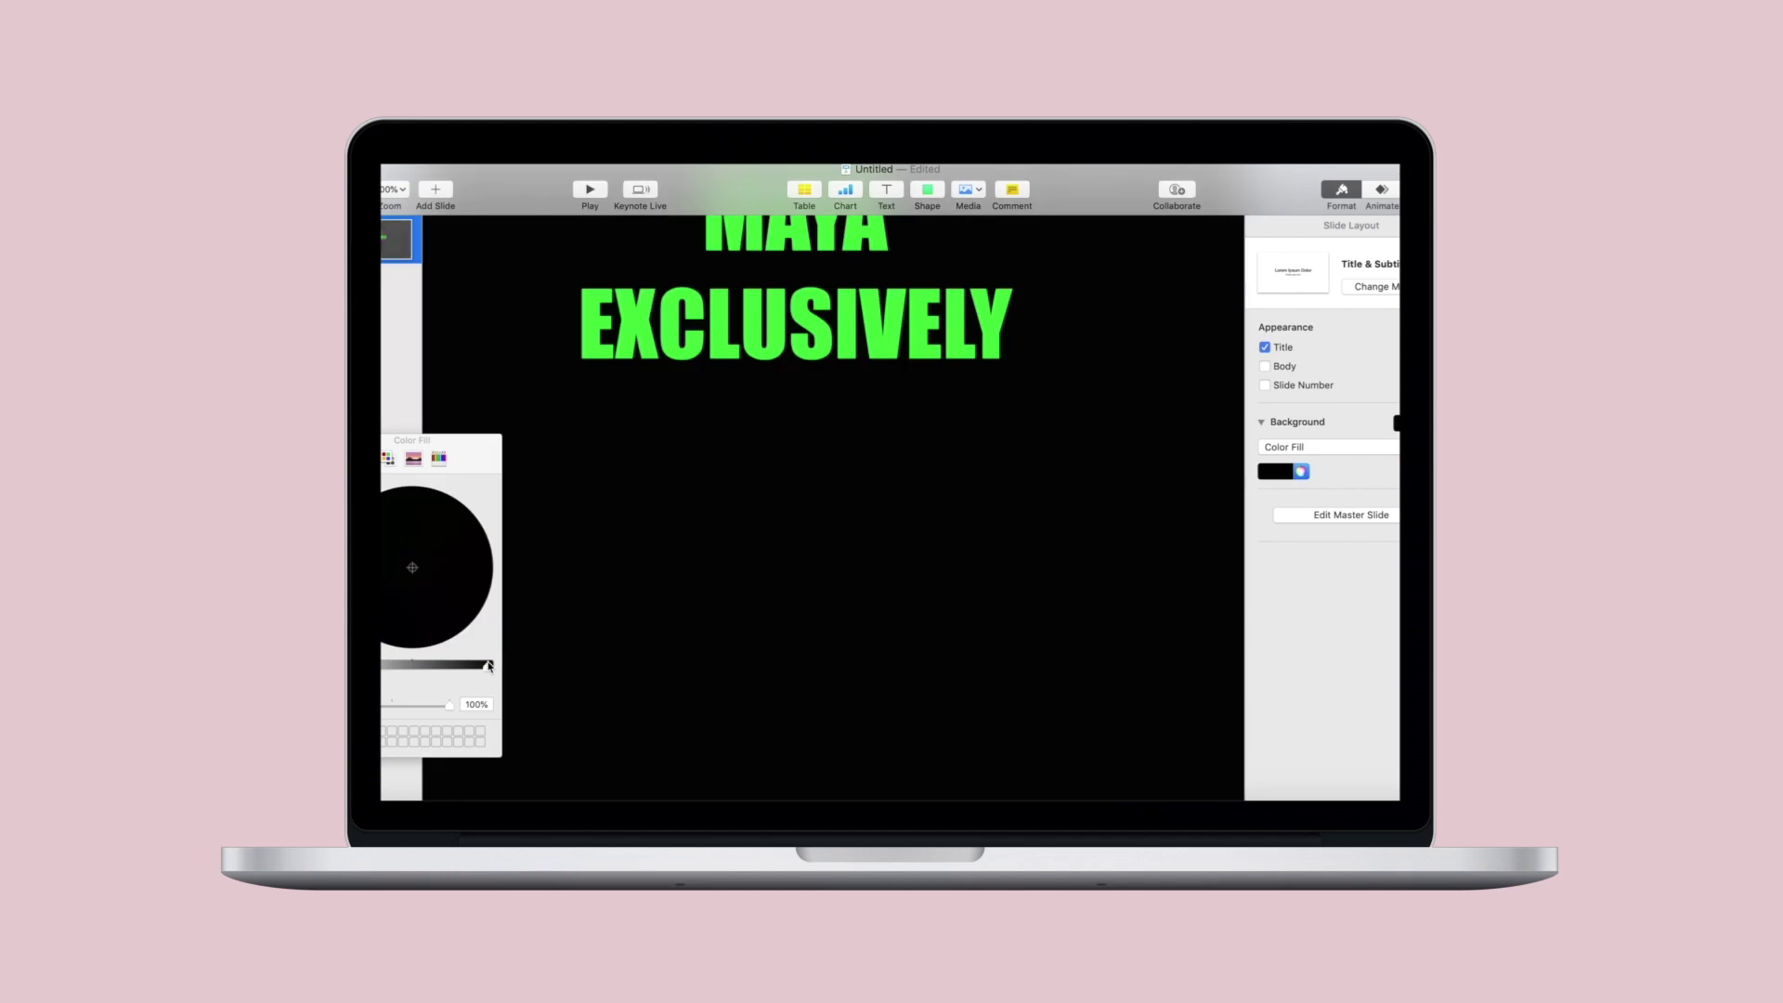
Extend the title's text box downward so that both lines sit near the slide's bottom edge.
scroll(1035, 504, up, 5)
click(1035, 413)
scroll(1032, 407, left, 3)
click(1024, 430)
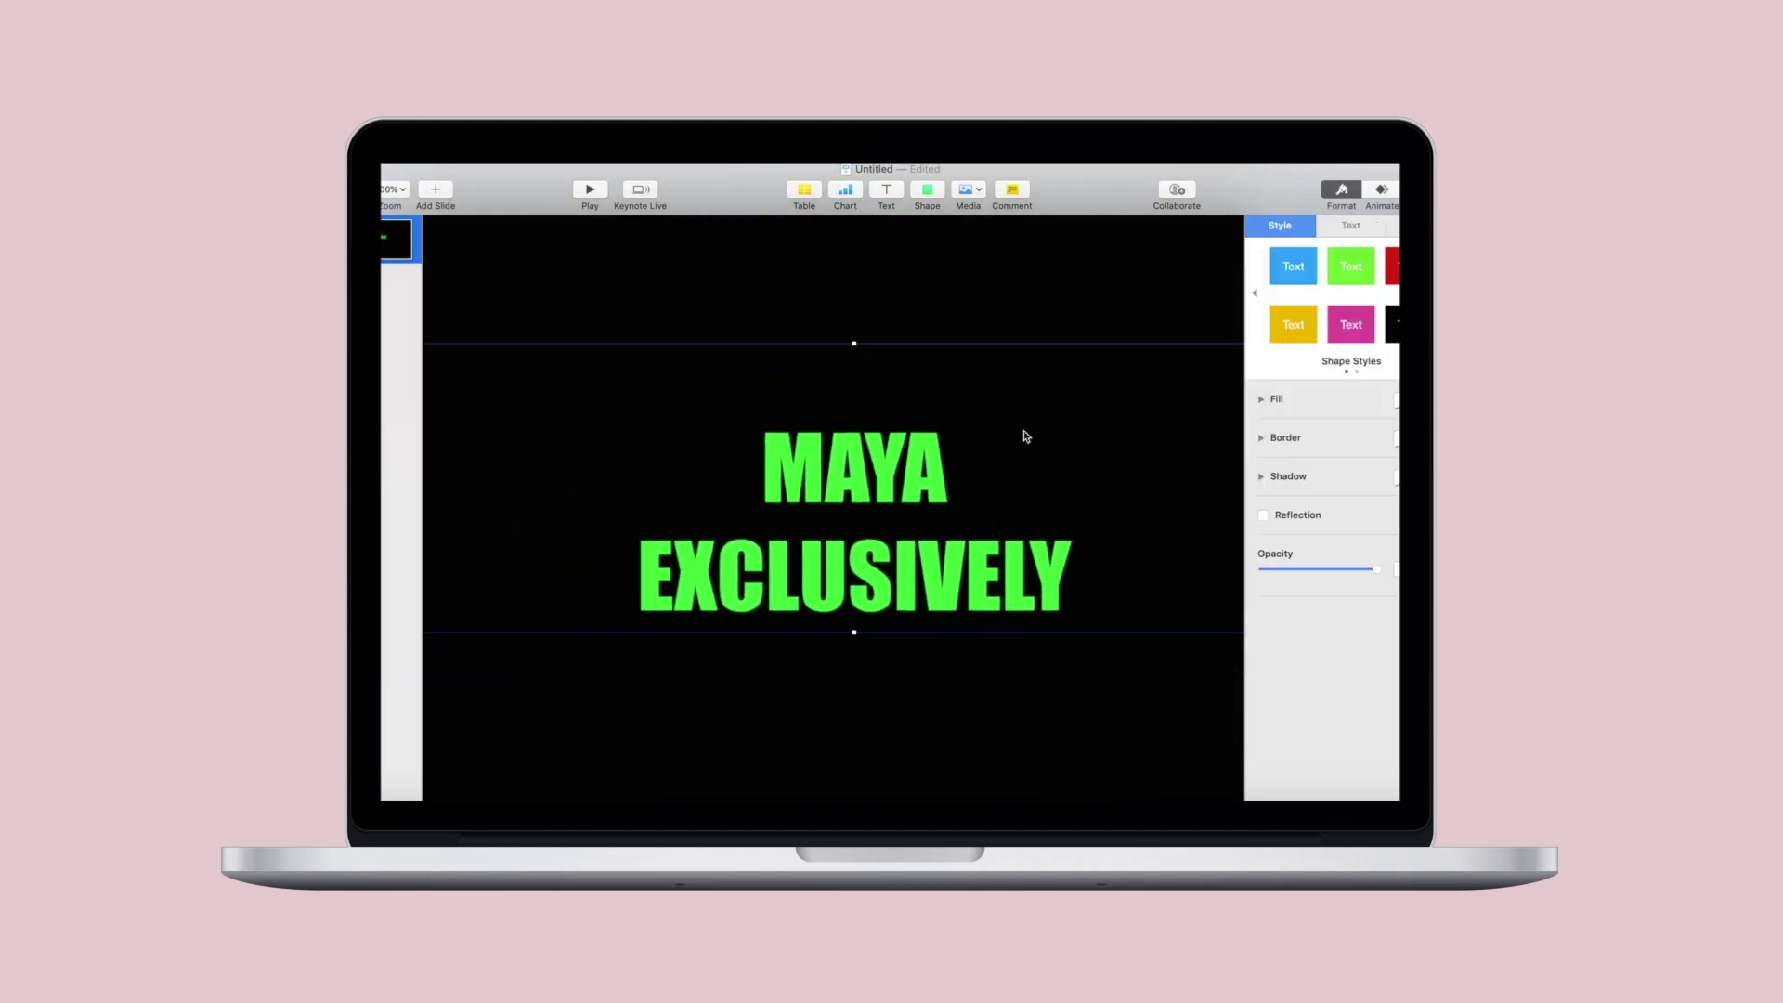
drag(852, 341, 850, 395)
click(851, 402)
click(830, 412)
click(833, 418)
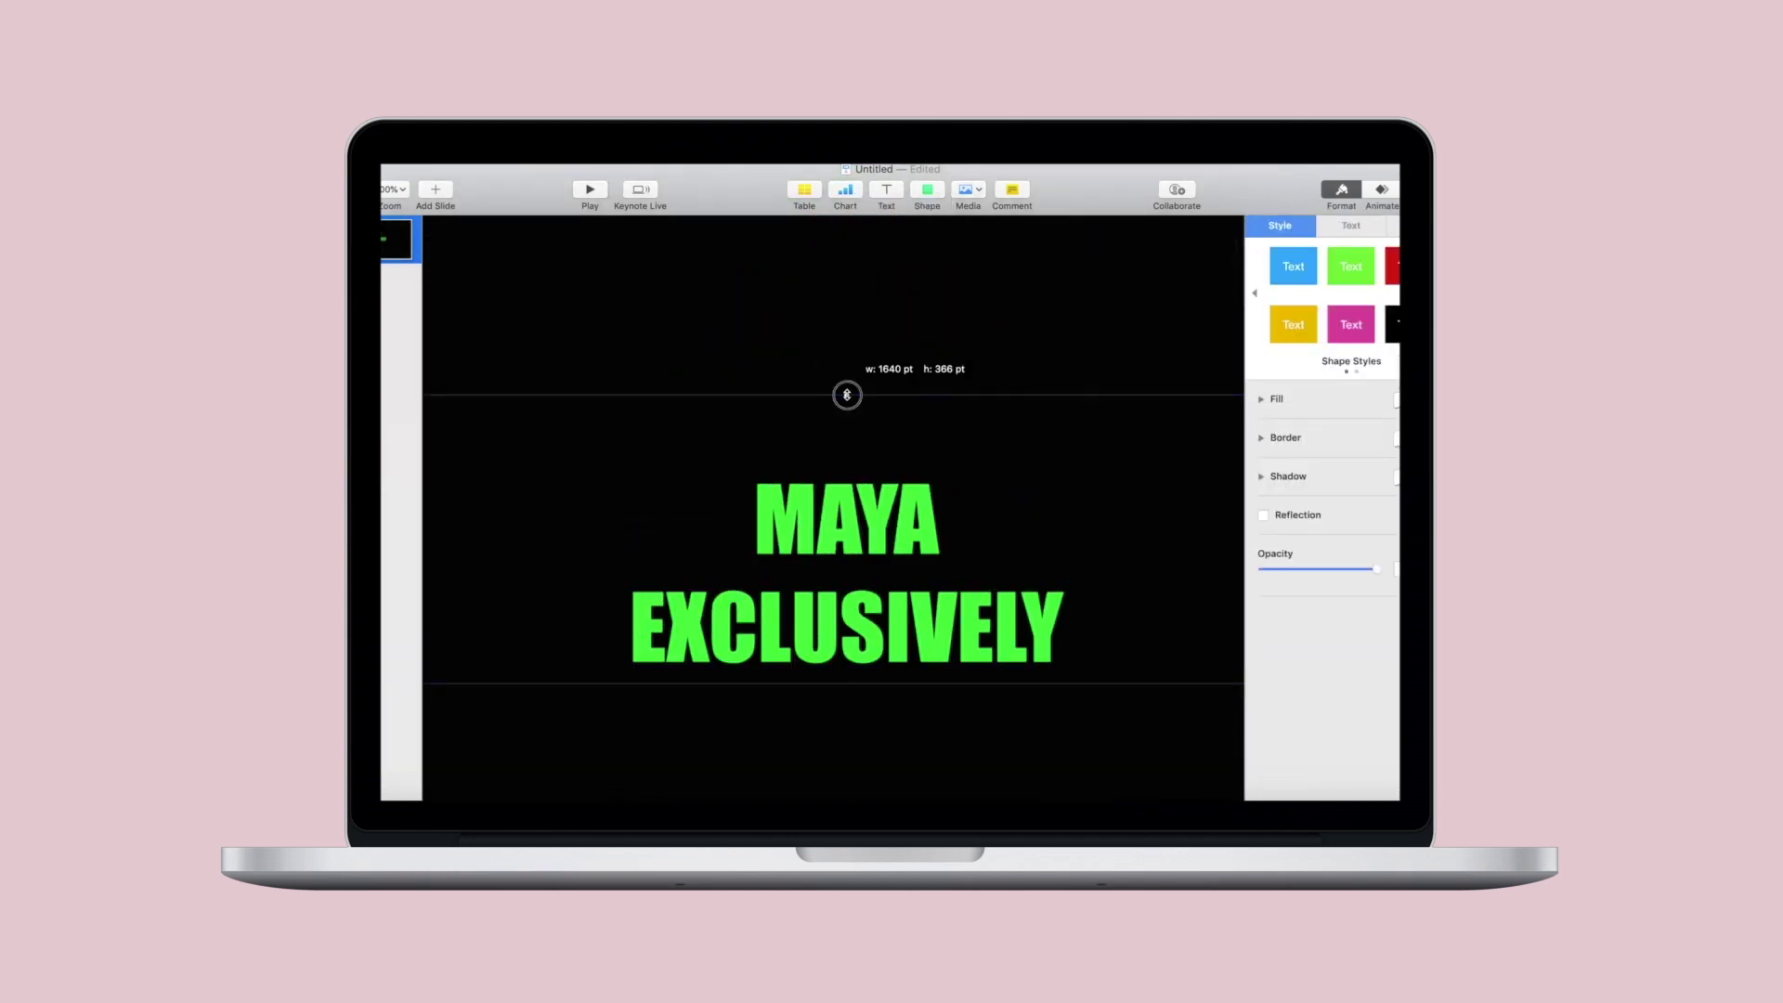
drag(844, 684, 853, 797)
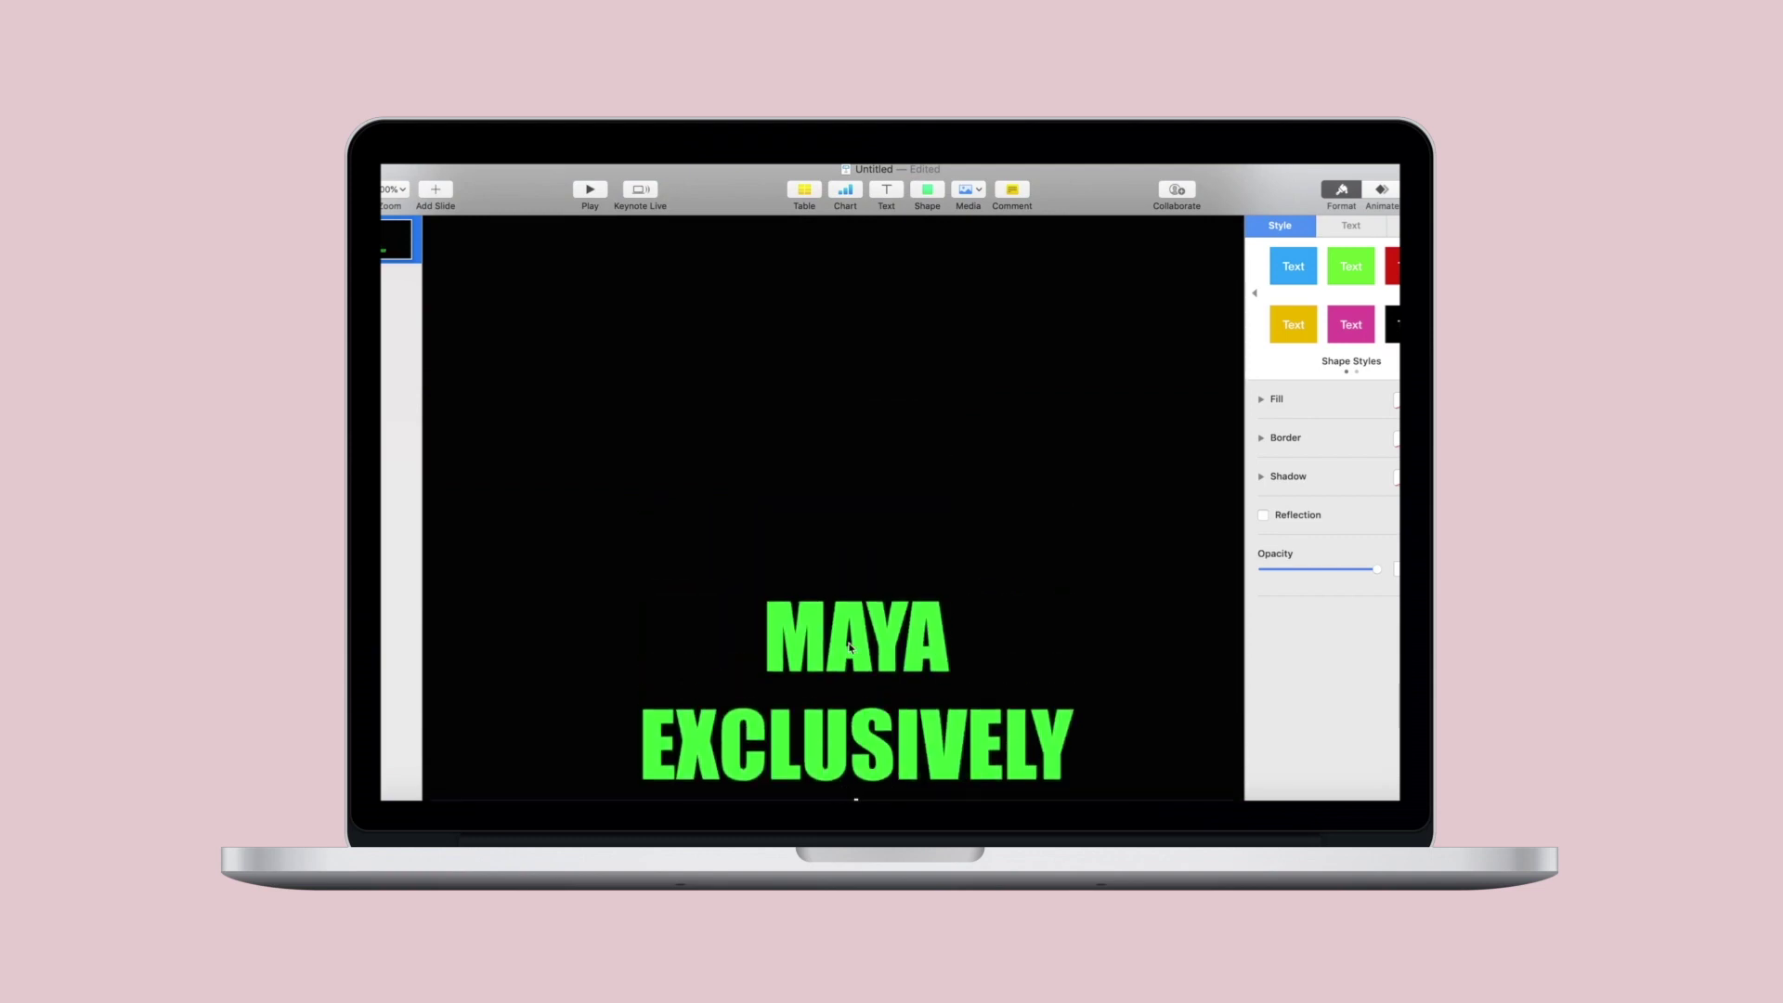
scroll(839, 402, down, 5)
click(855, 630)
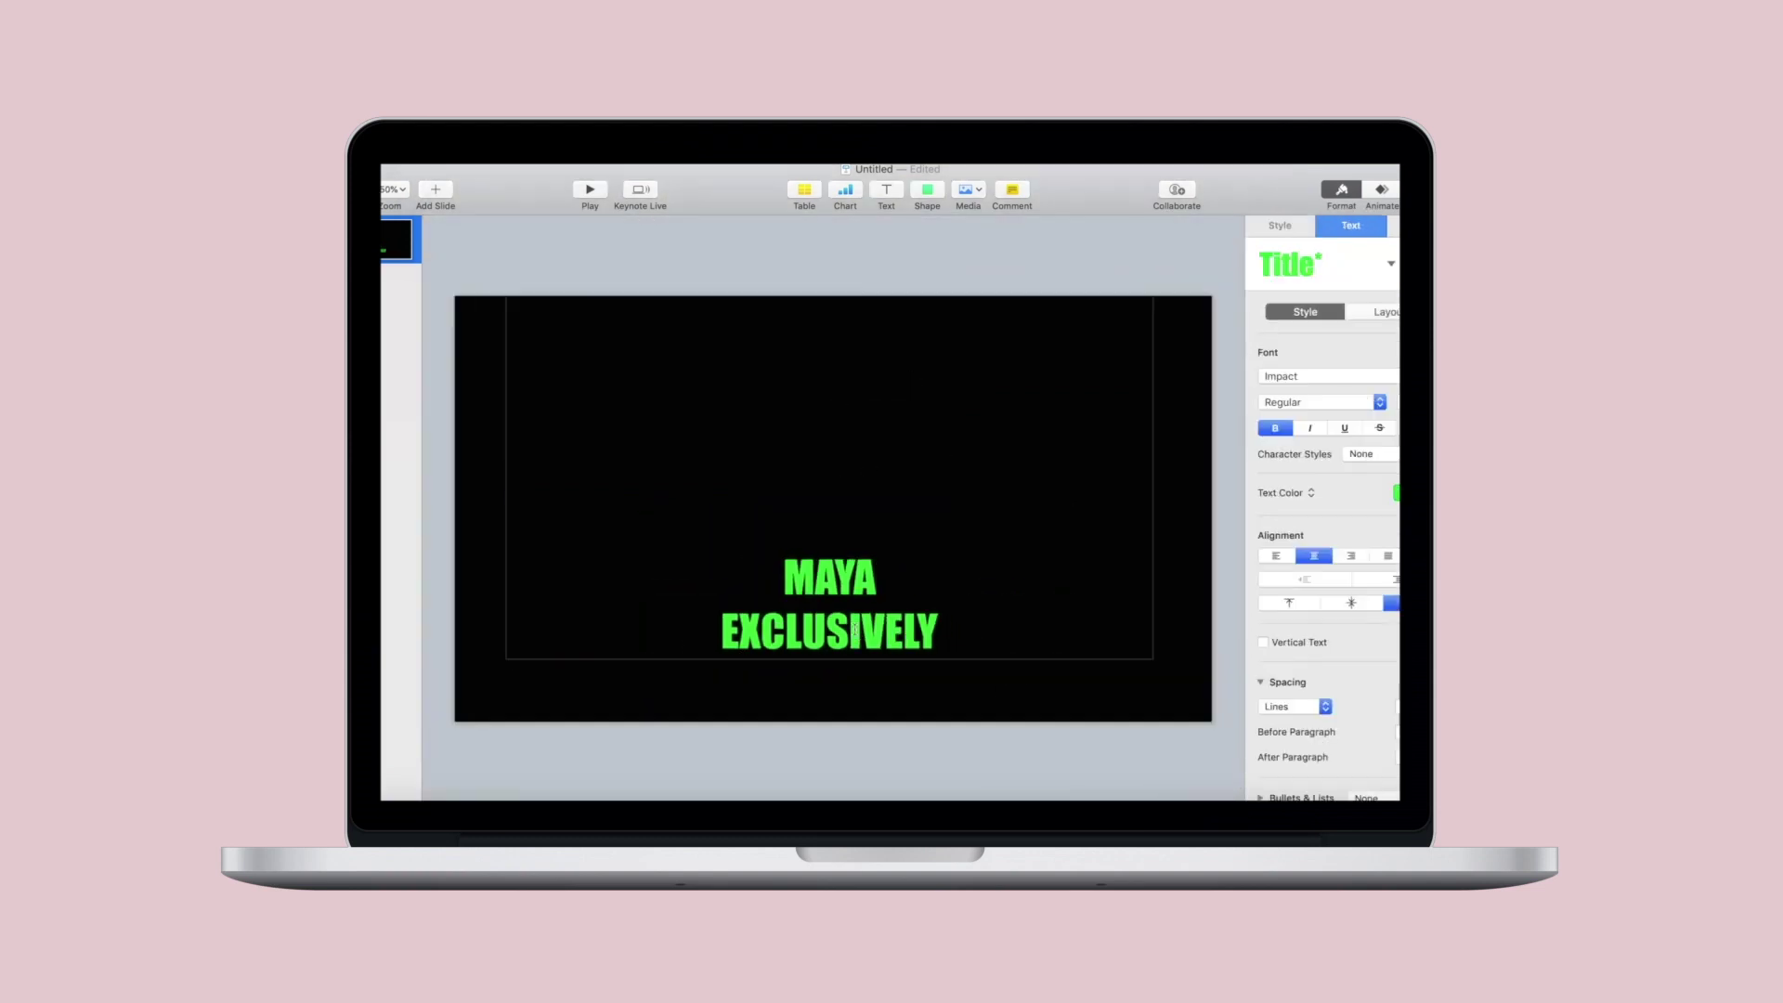
Select both lines of the title and set their font size to 400.
click(1397, 402)
click(1175, 627)
double_click(886, 540)
drag(771, 323, 1114, 557)
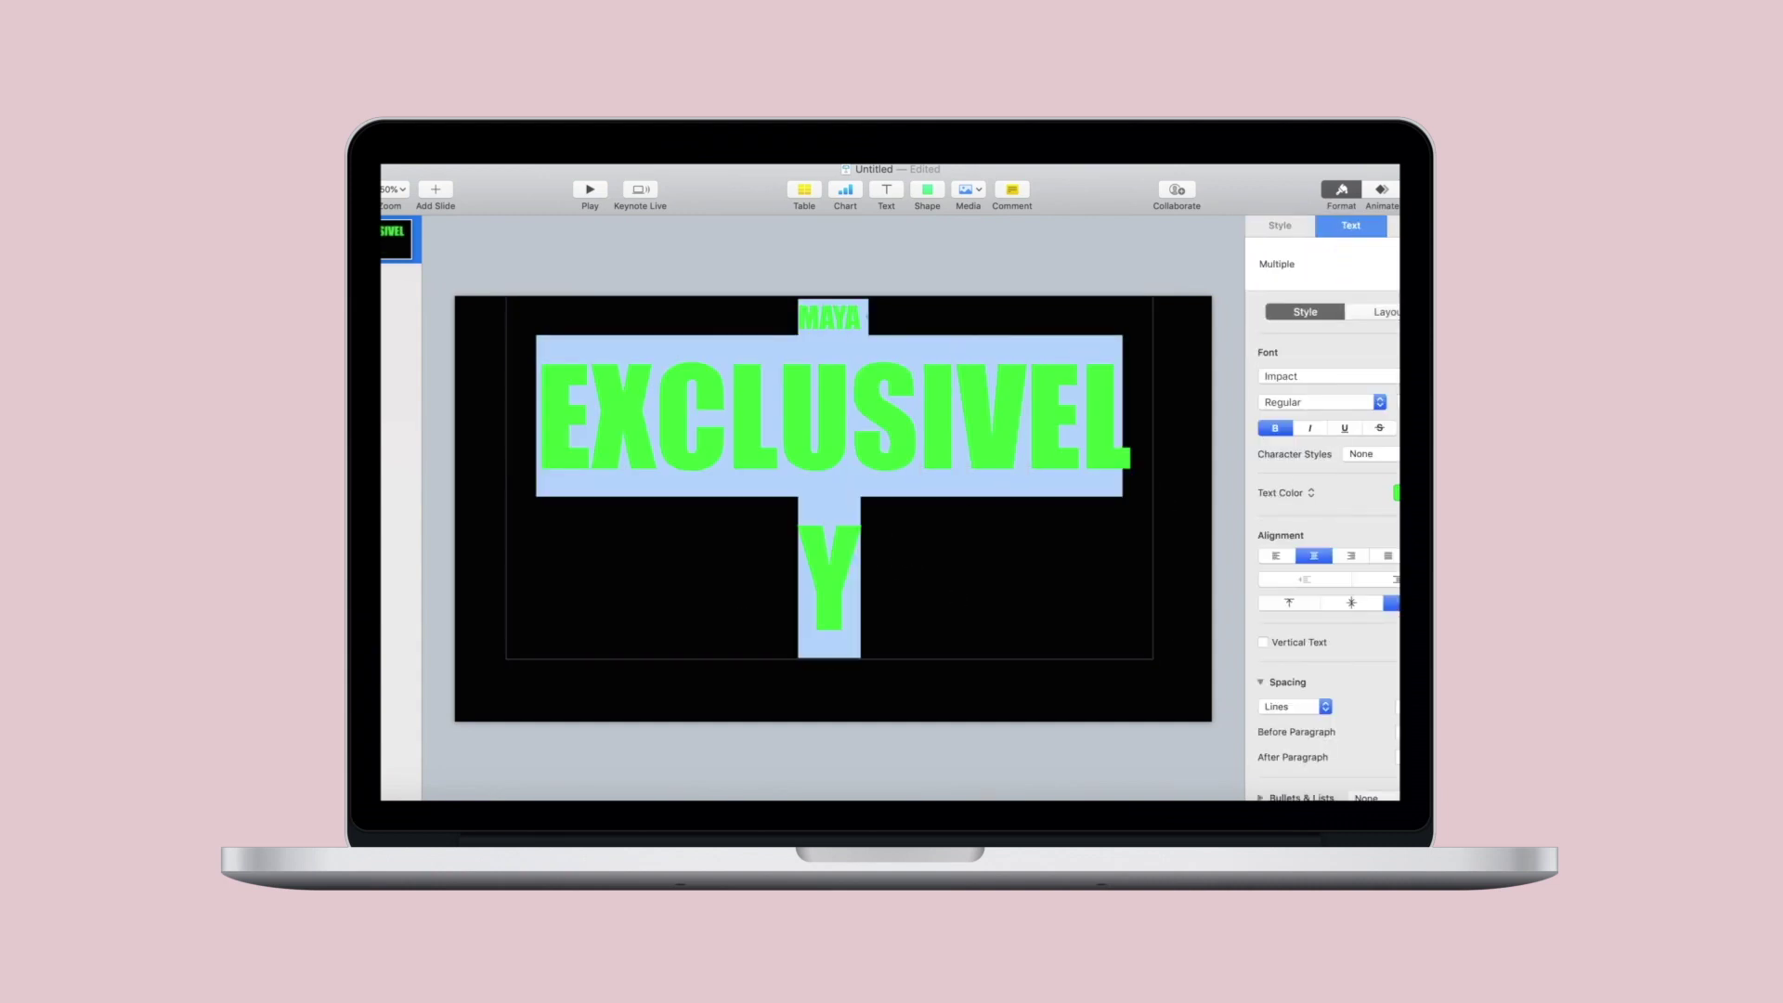
click(1398, 402)
text(400)
key(Return)
click(1058, 694)
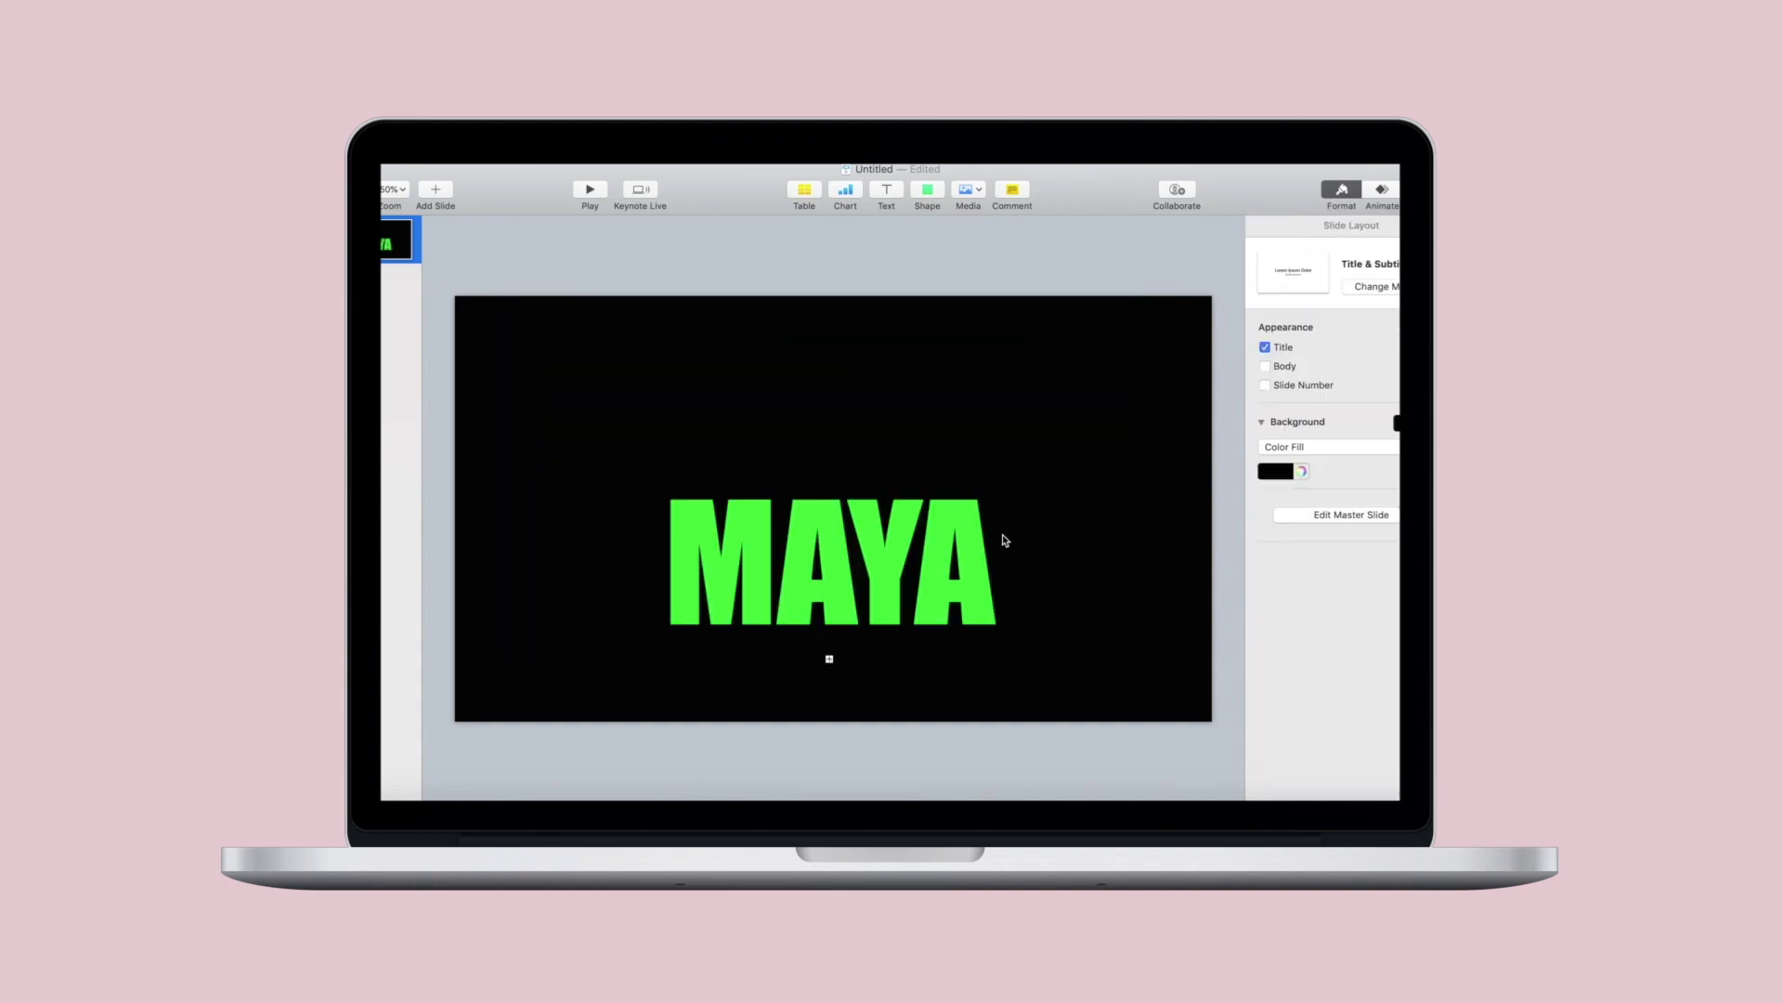
Extend the title's text box down to the slide's bottom edge.
key(super+shift+comma)
click(861, 574)
drag(832, 586, 831, 613)
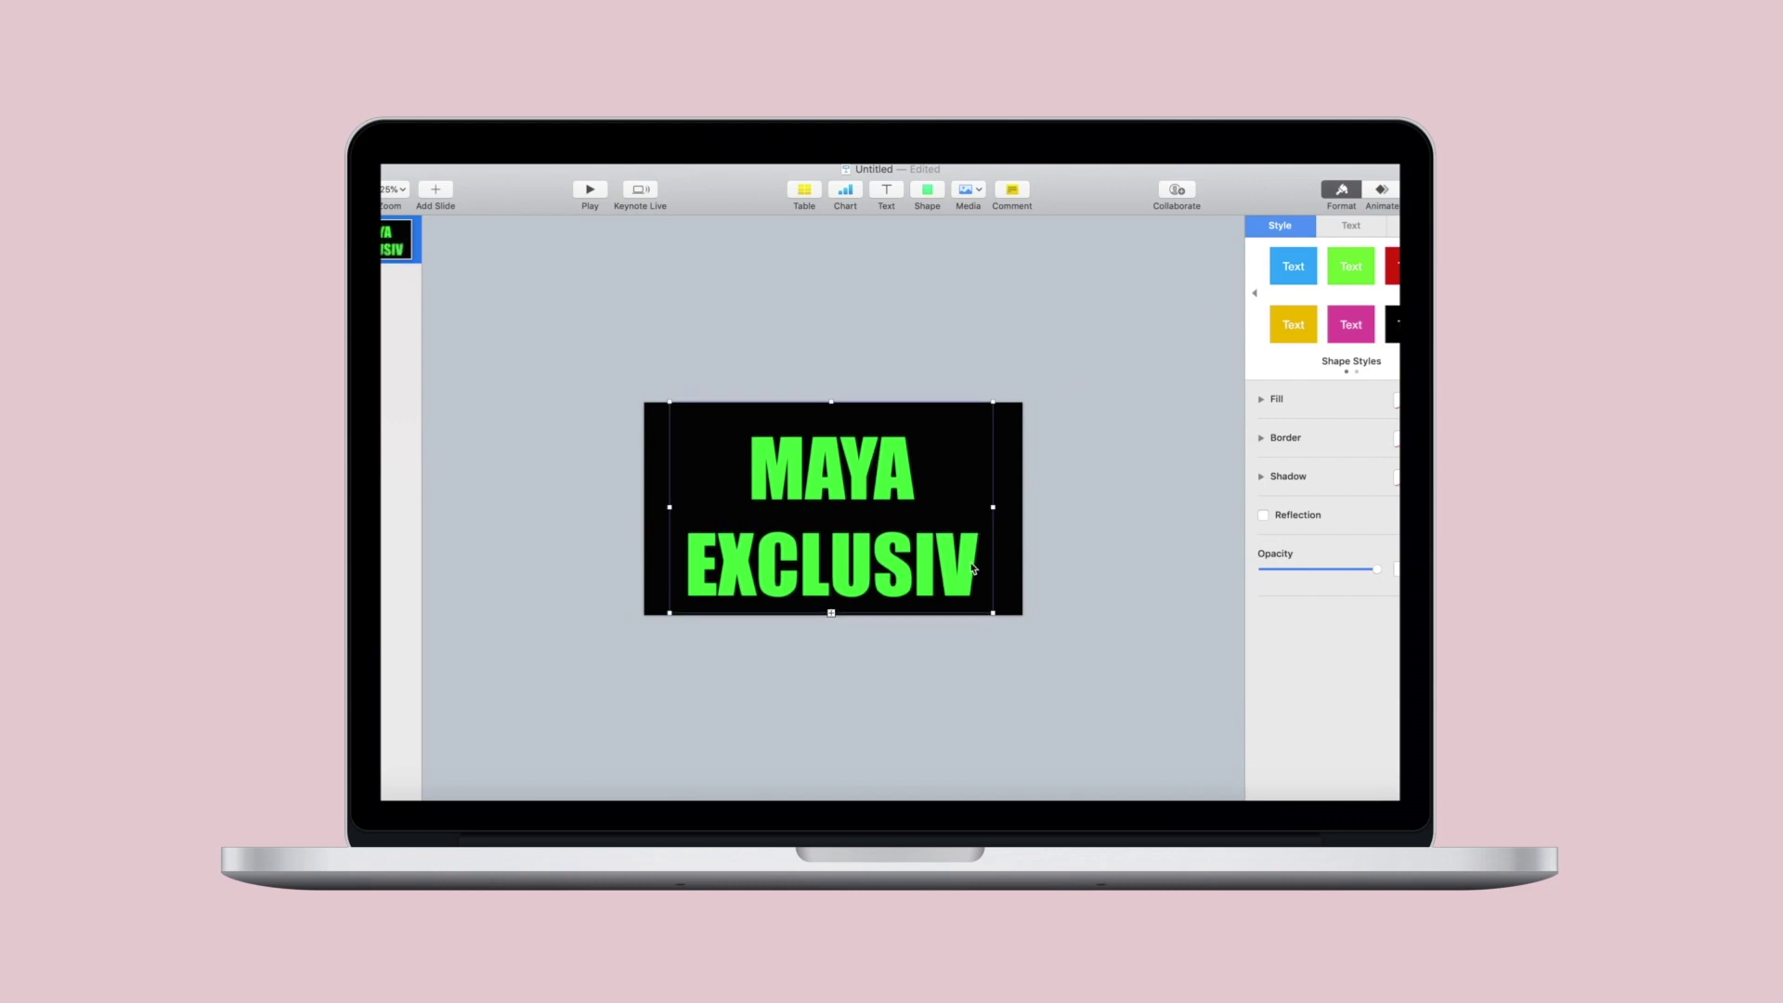
Reduce the font size of EXCLUSIVELY so it fits on one line, and move the title up to centre it on the slide.
double_click(962, 532)
click(1398, 402)
text(ELY)
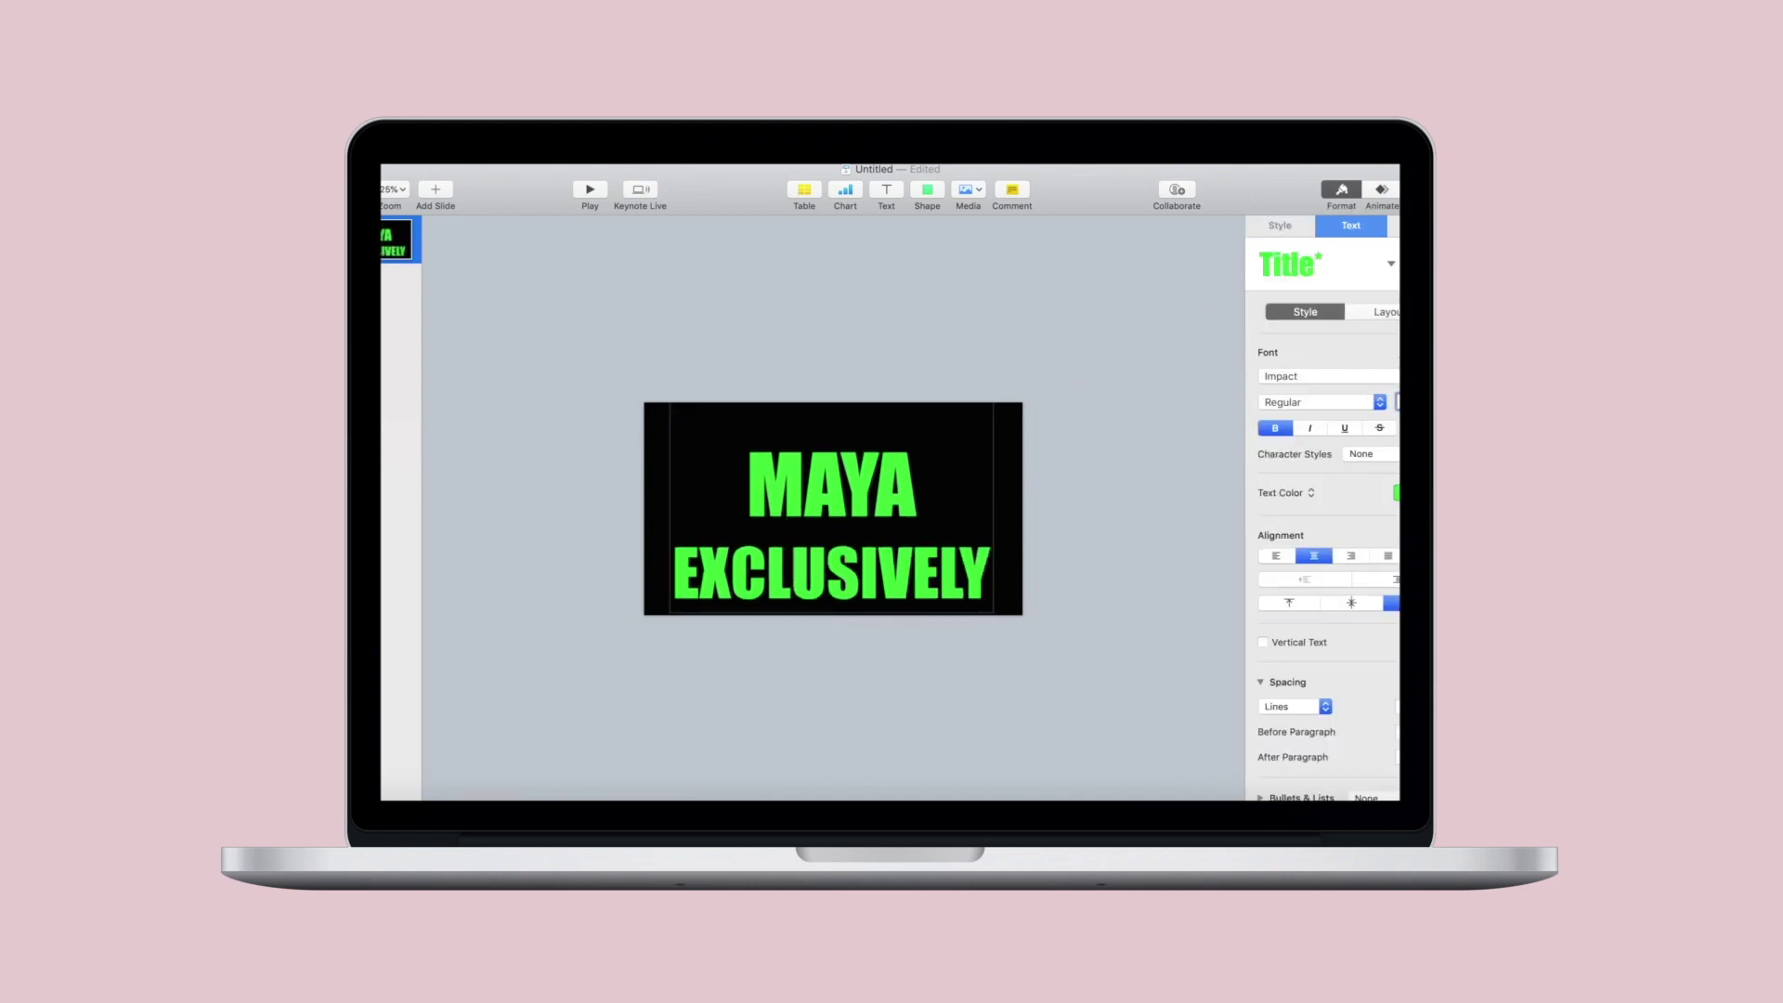
click(1010, 486)
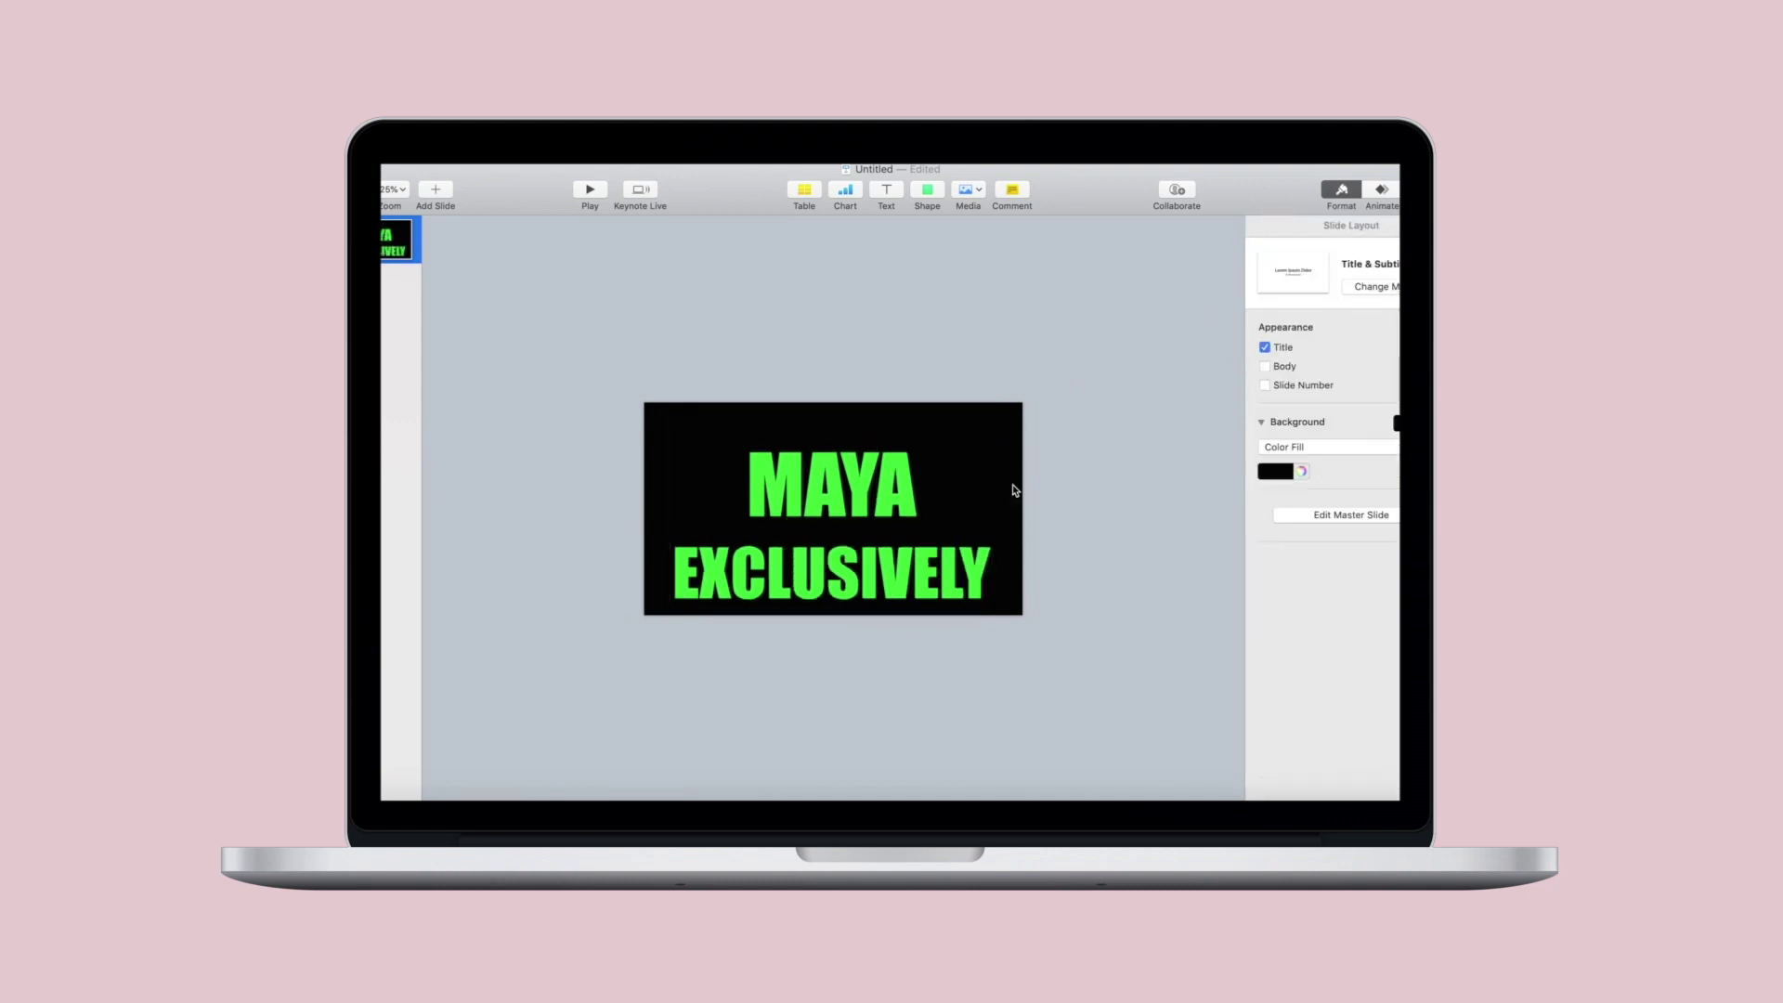
drag(925, 493, 881, 500)
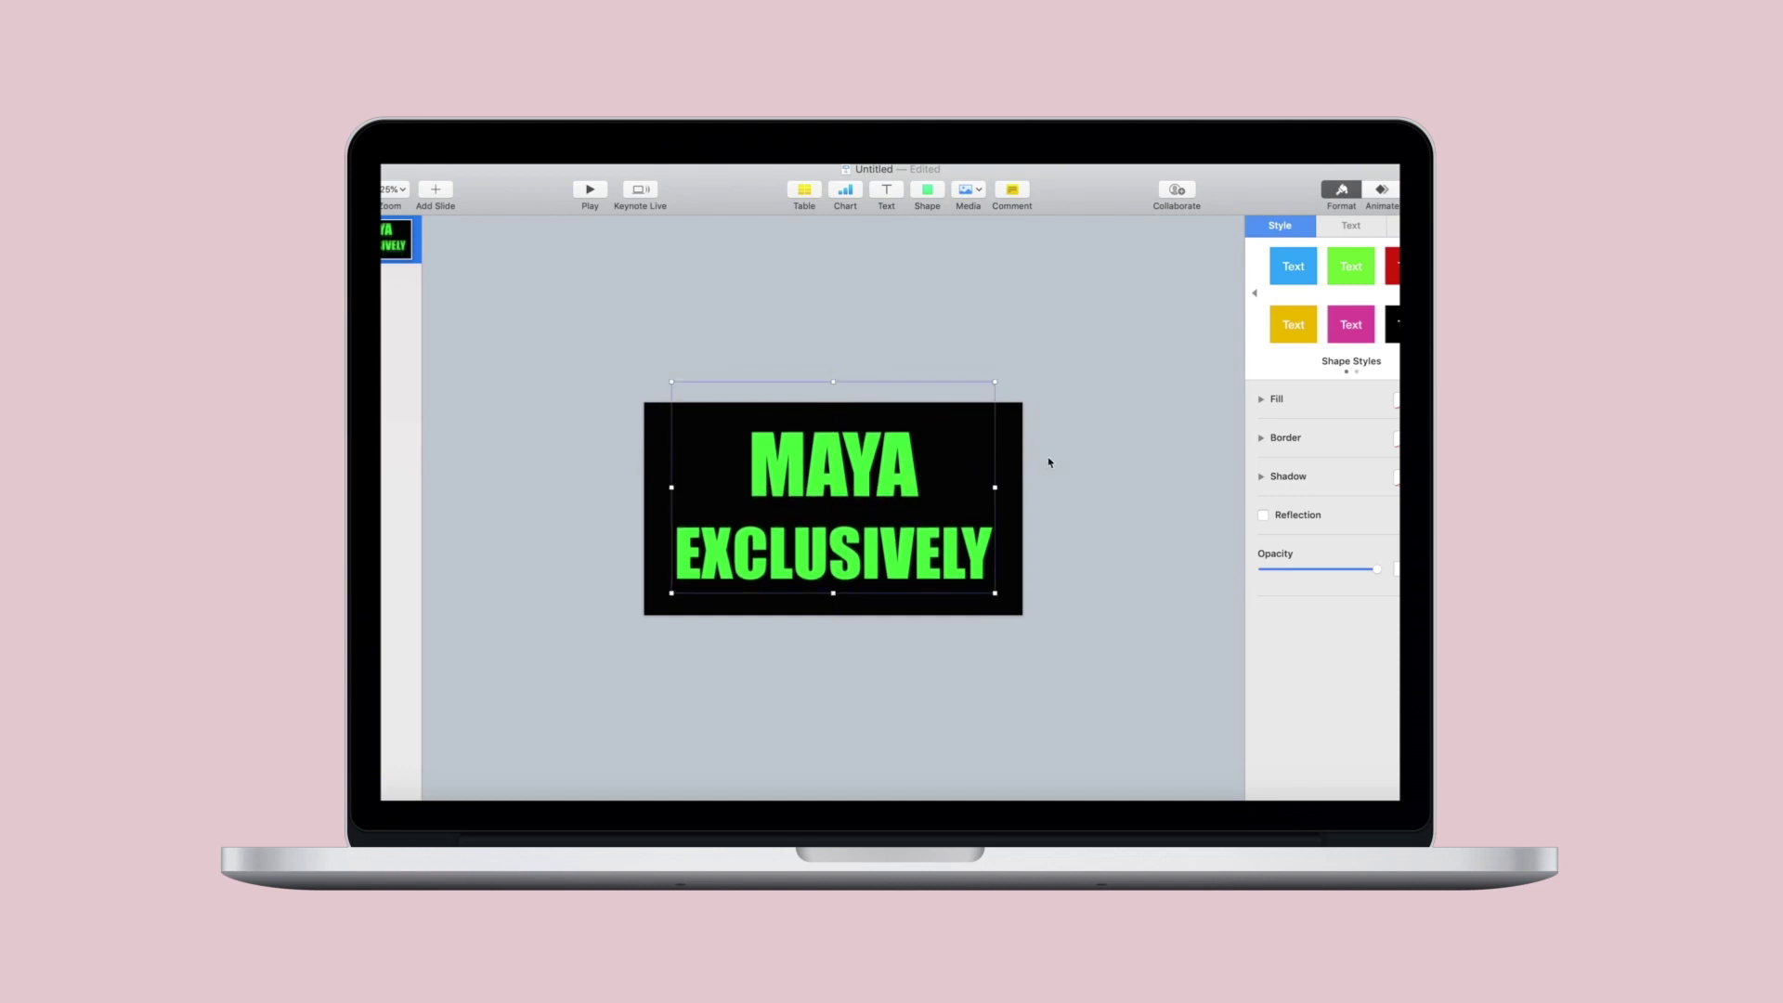
click(1119, 457)
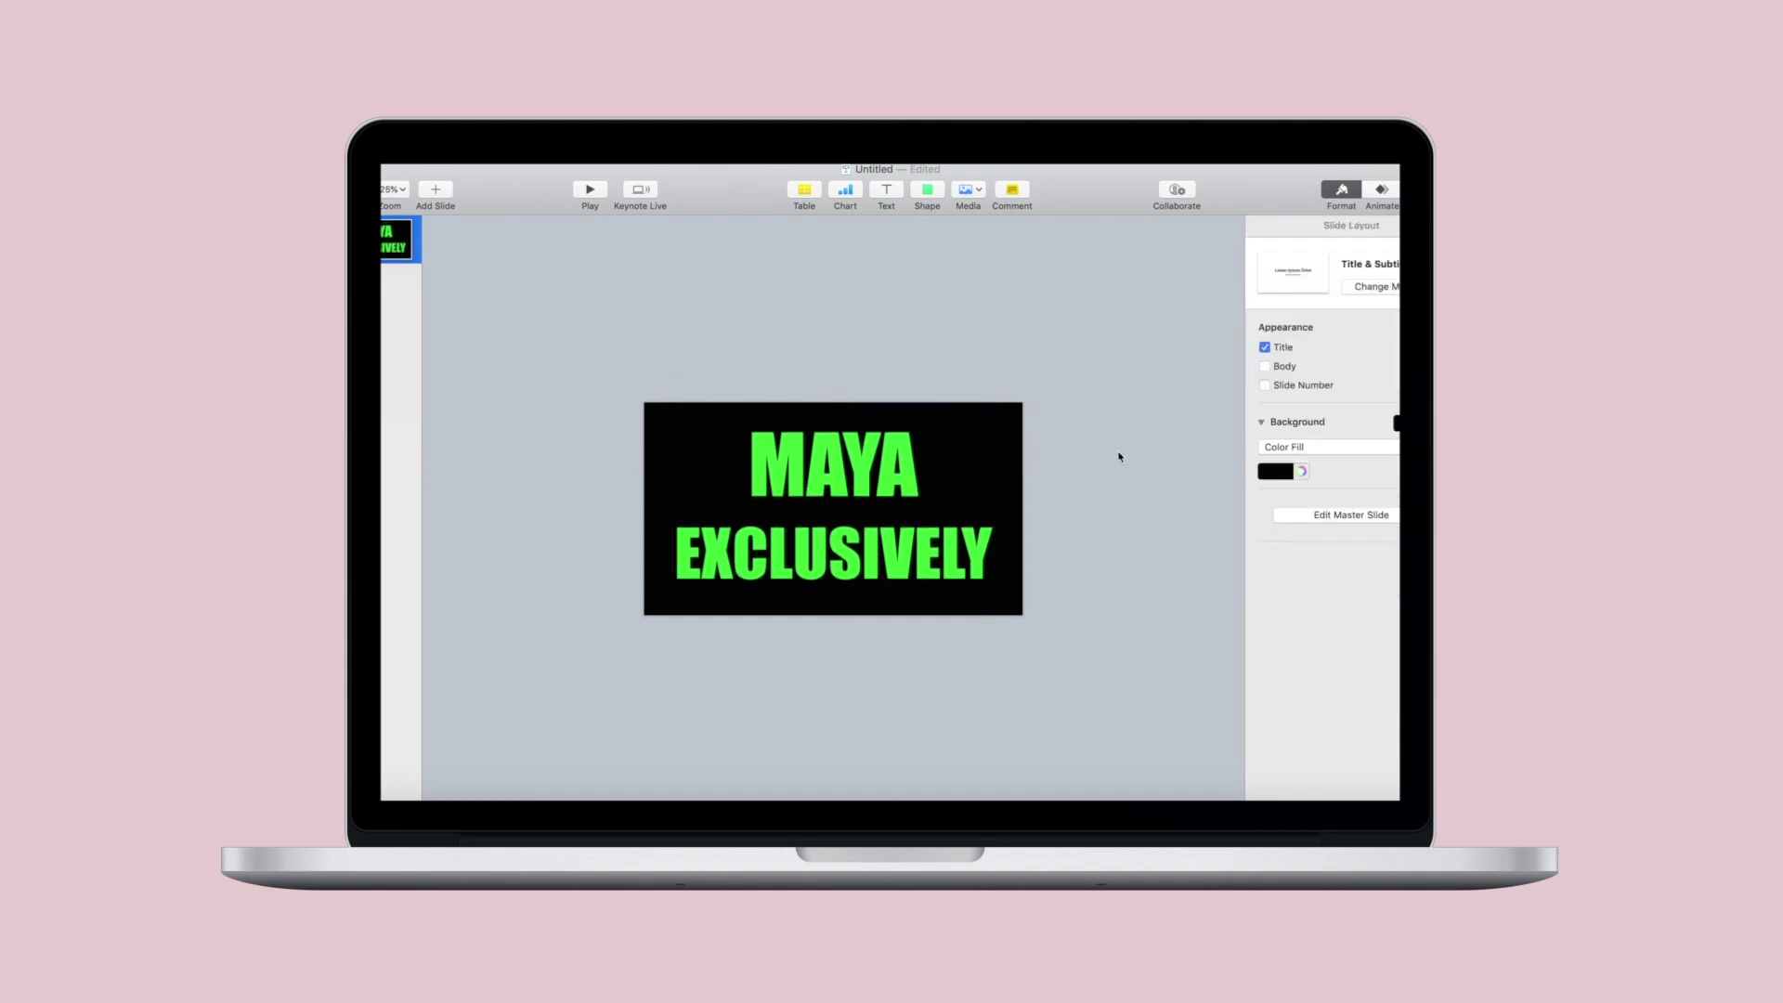
Preview the slide's transition effects, such as Clothesline, Confetti, Drop and Droplet, and browse the build-in effects for the title.
click(1378, 191)
click(1364, 283)
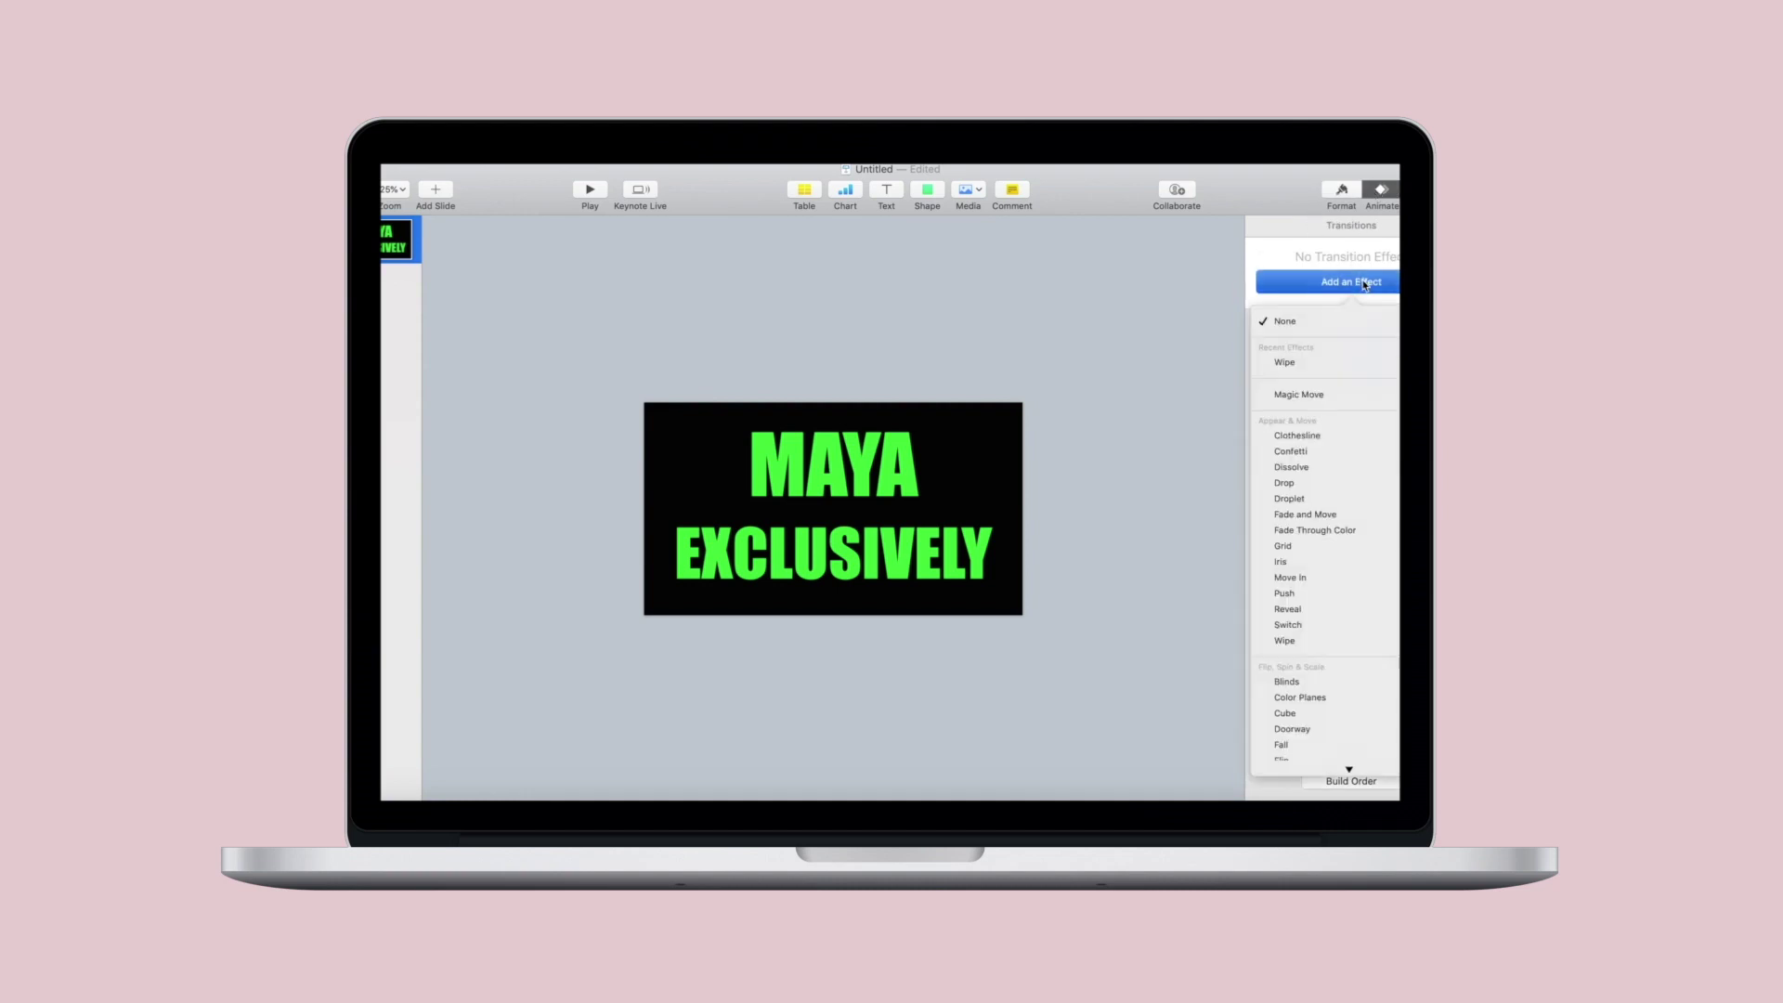
scroll(1319, 386, down, 3)
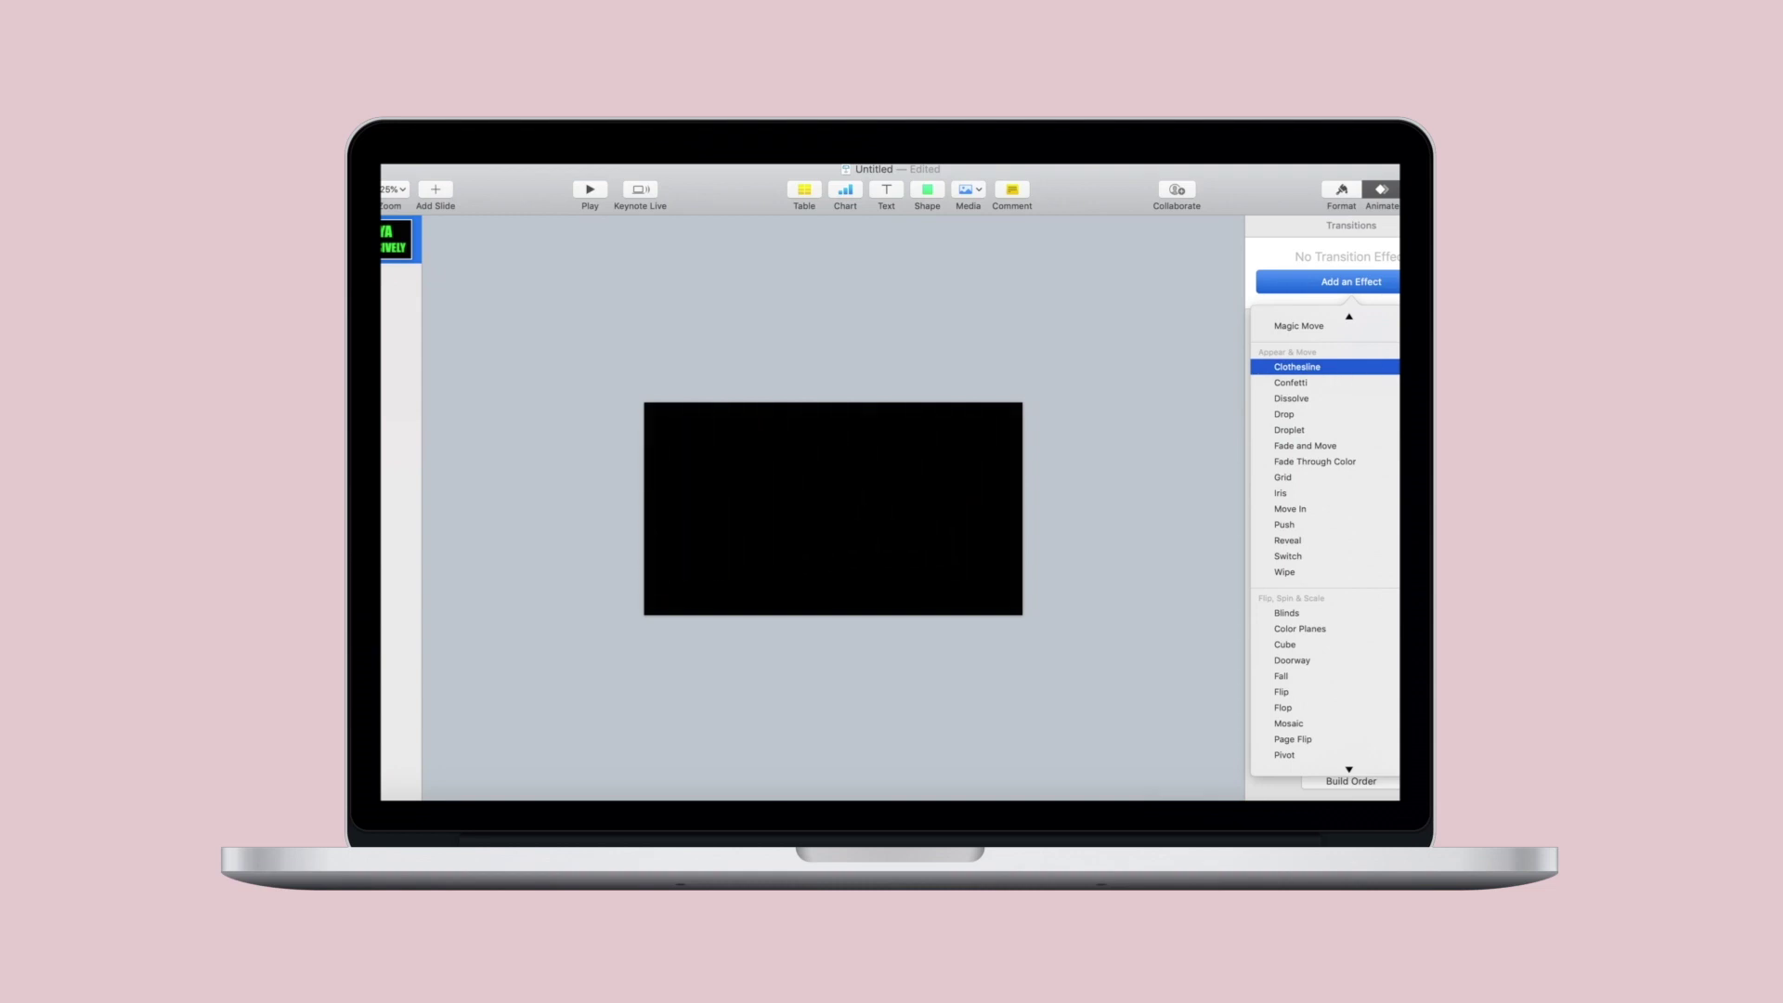
key(Down)
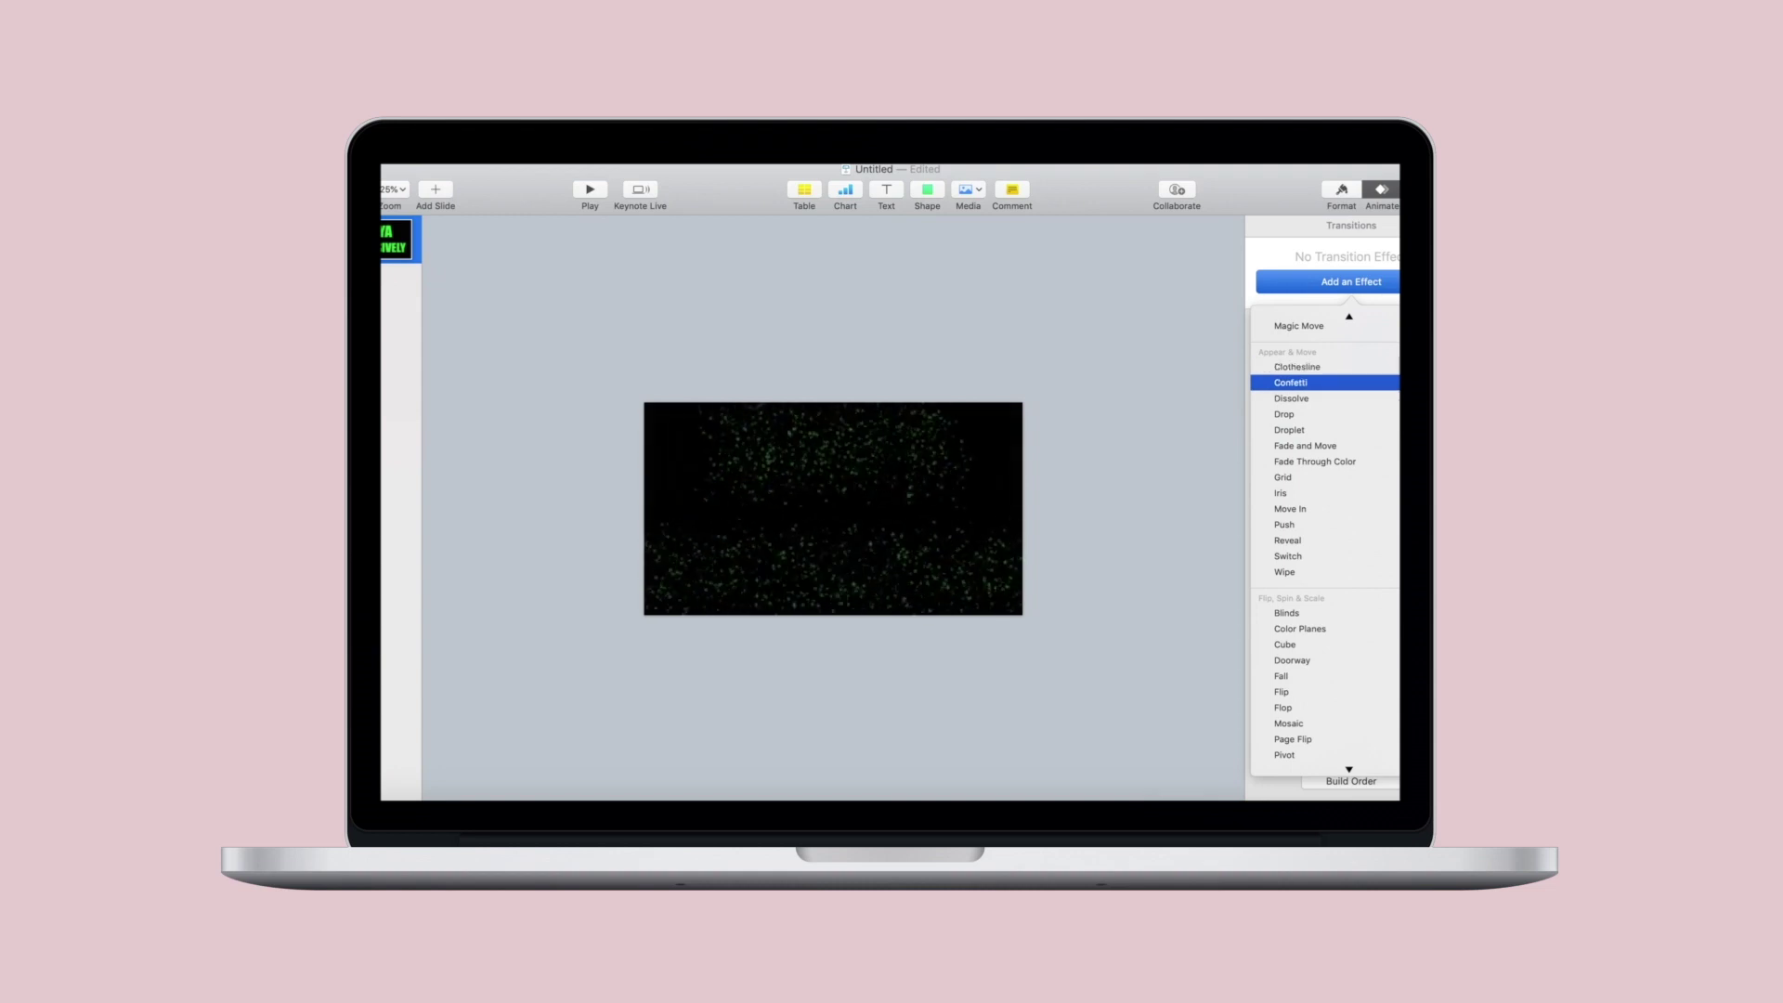
key(Down)
key(Down)
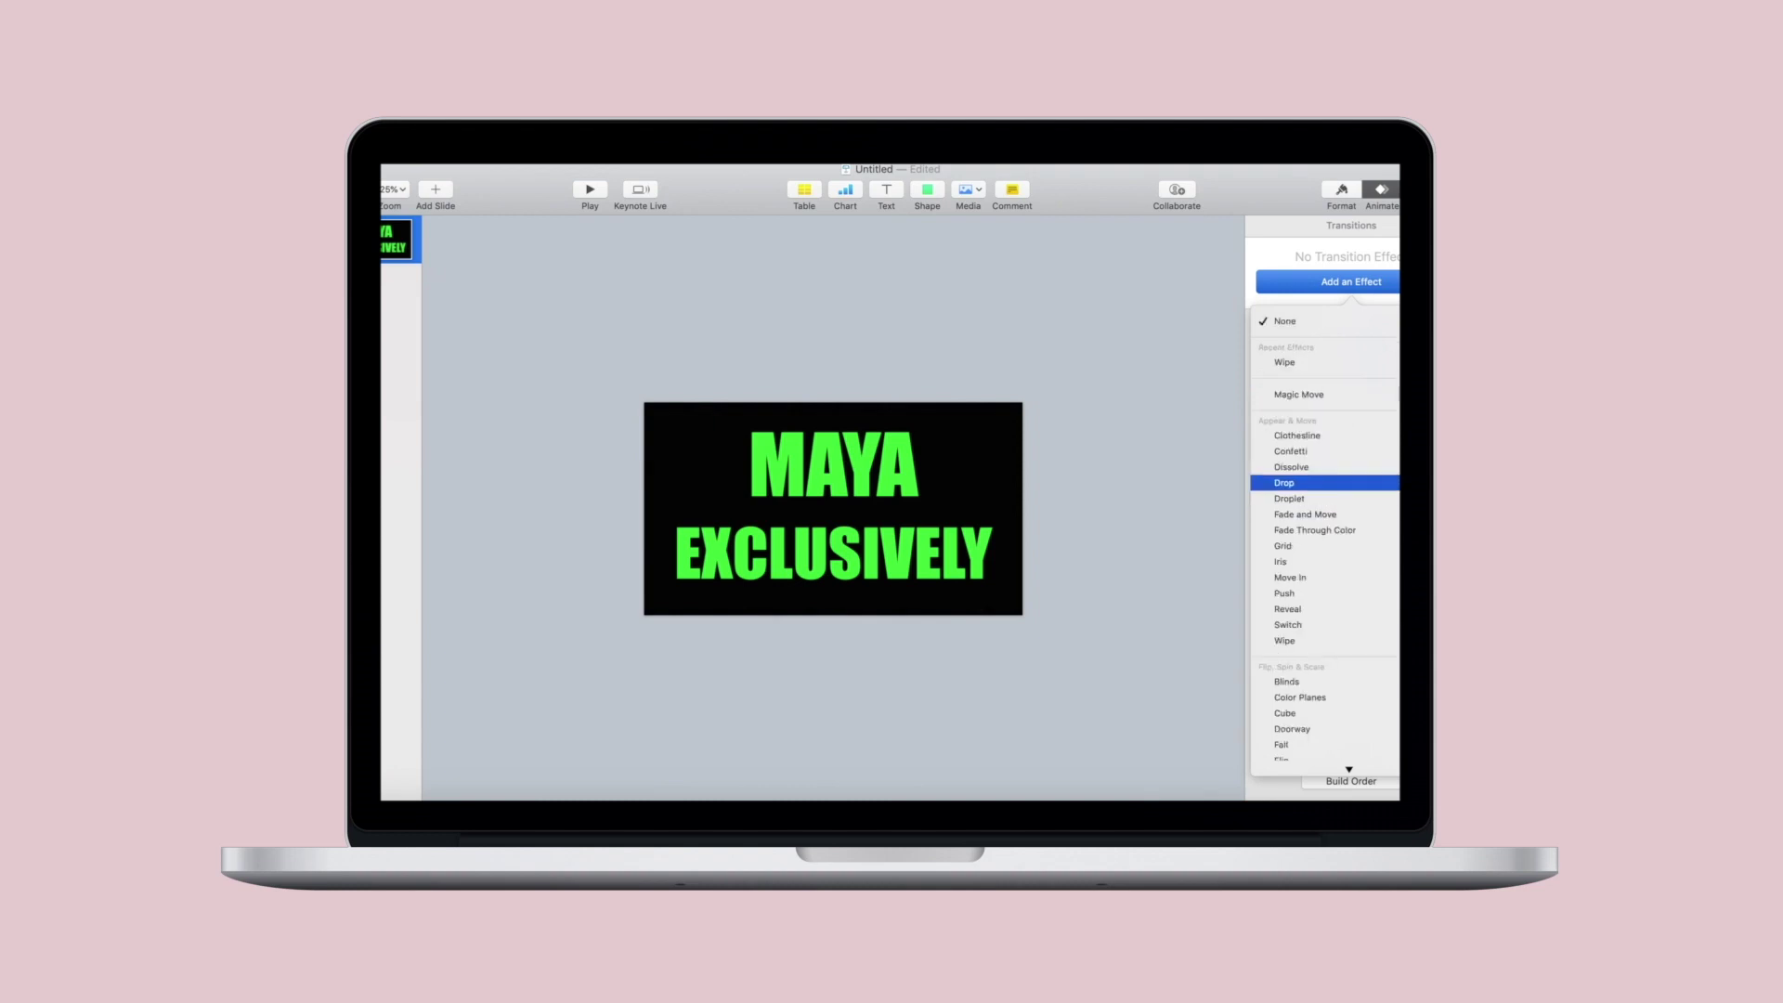
key(Down)
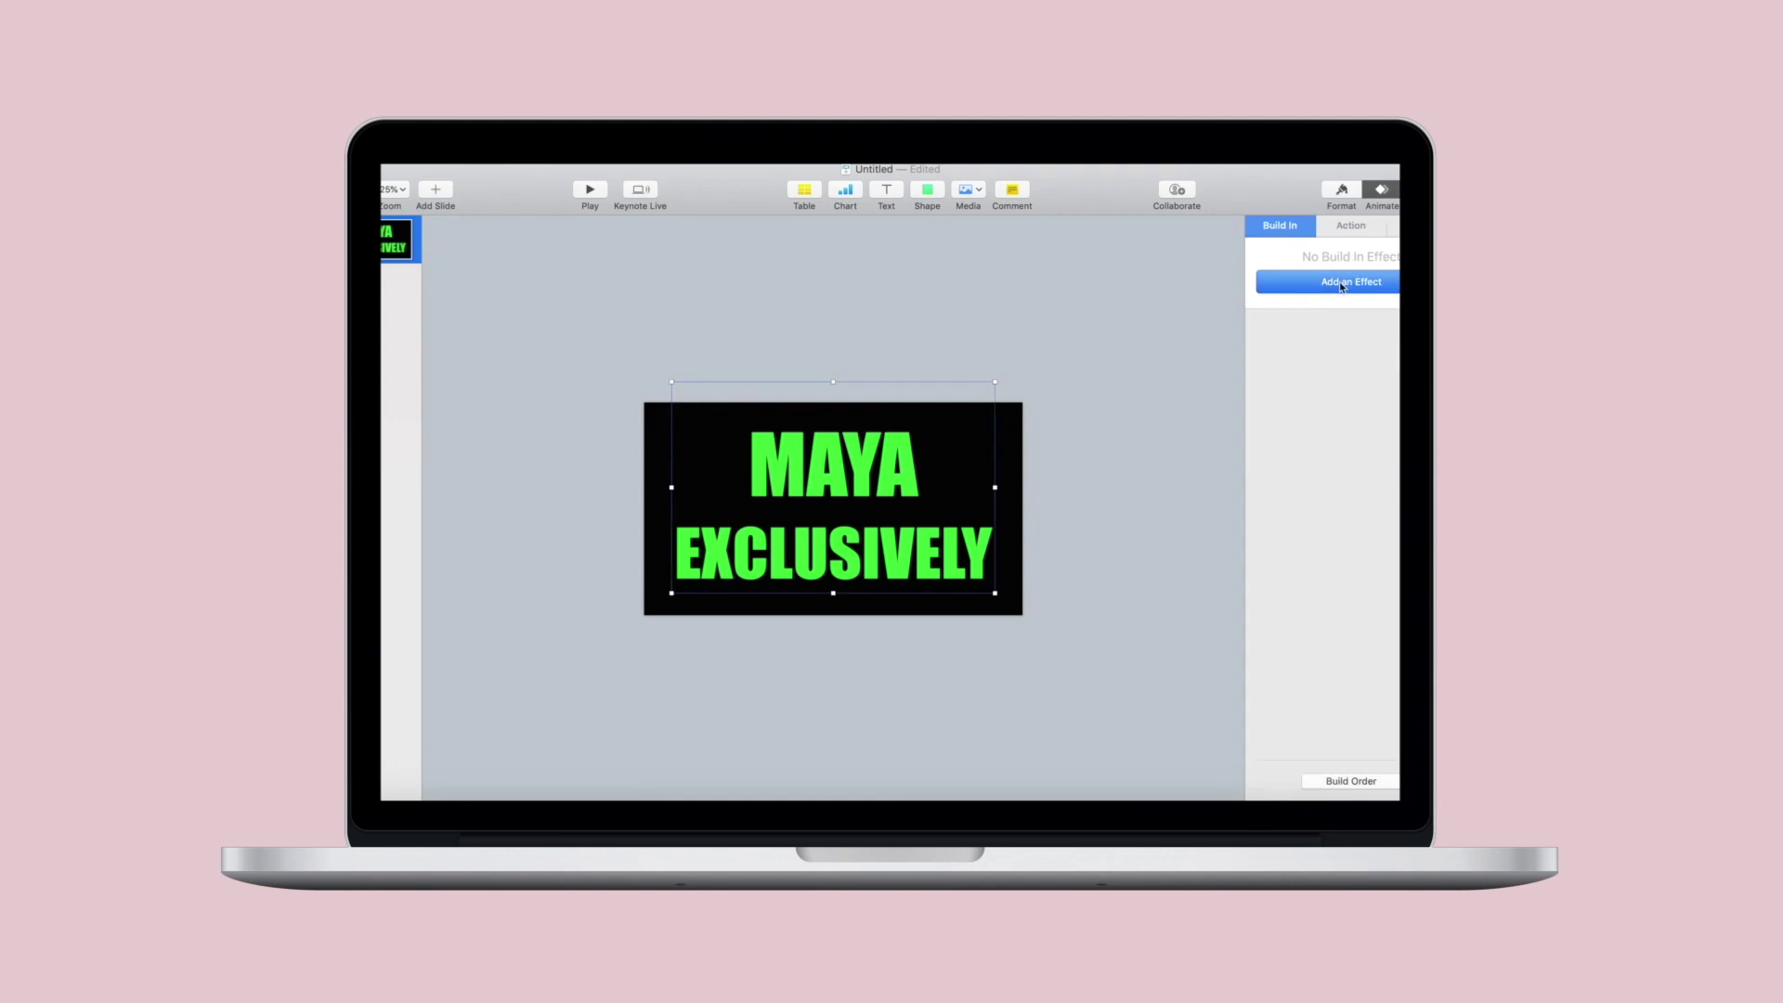
click(1351, 281)
key(Down)
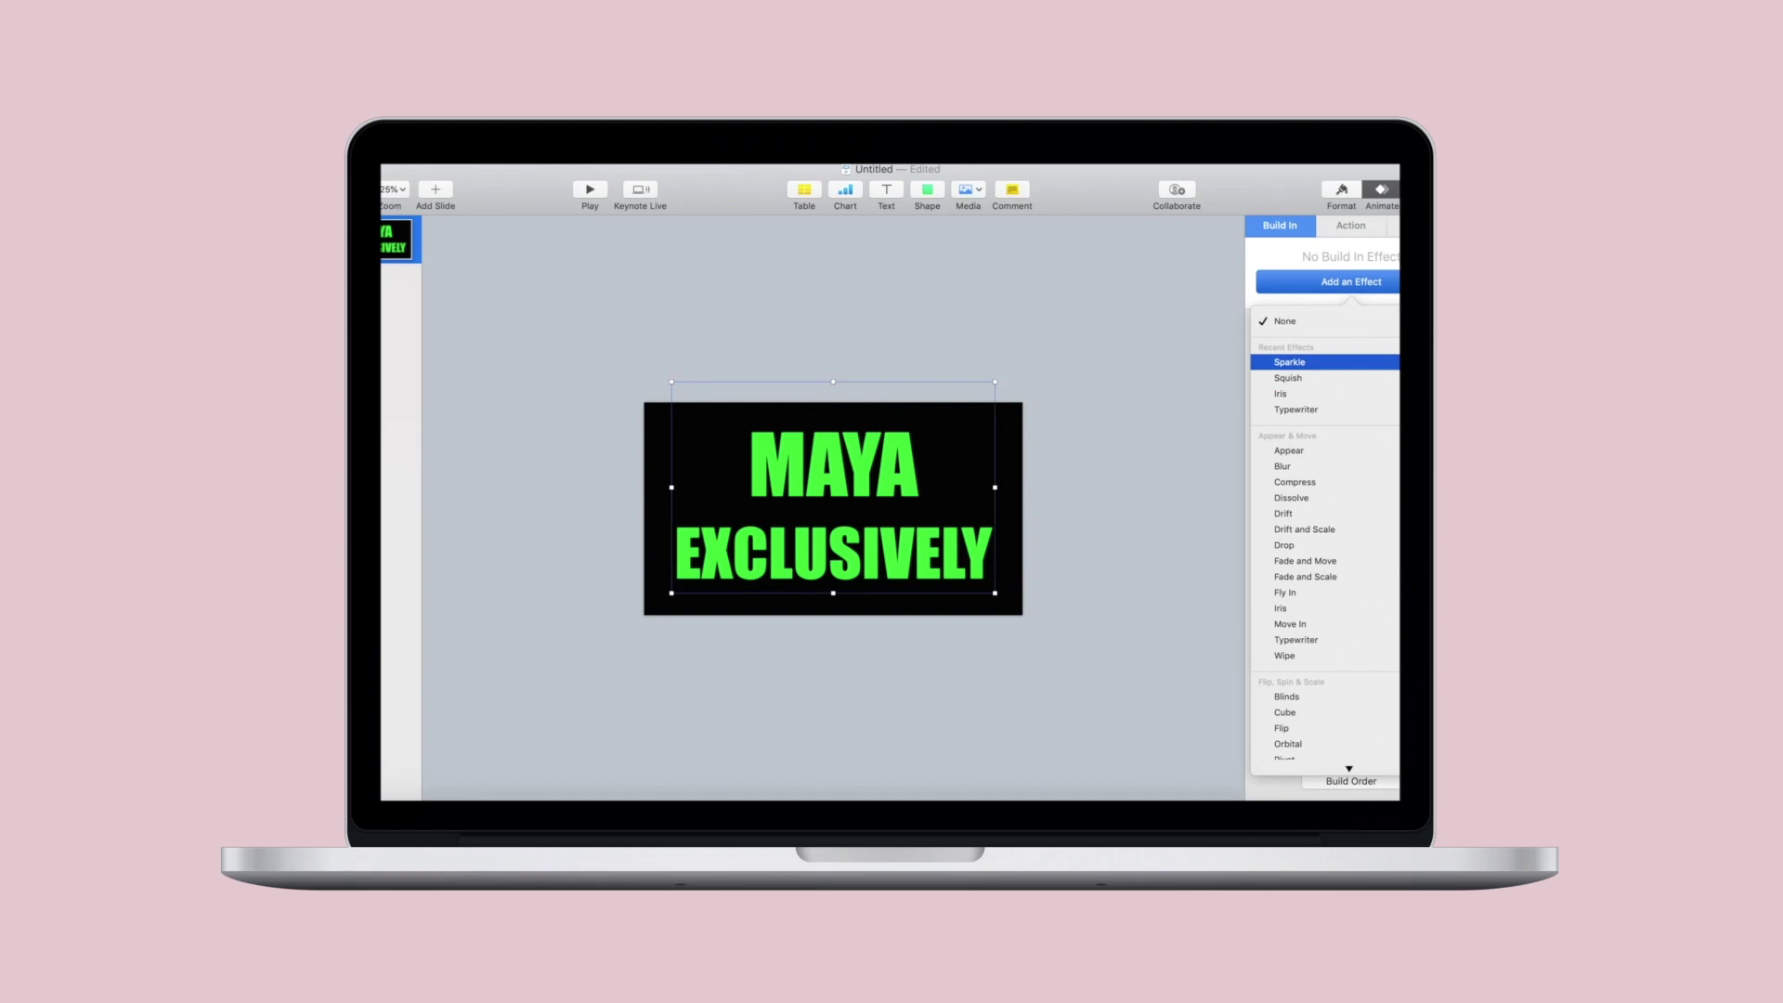
Add the Blink action effect to the title text.
click(1360, 229)
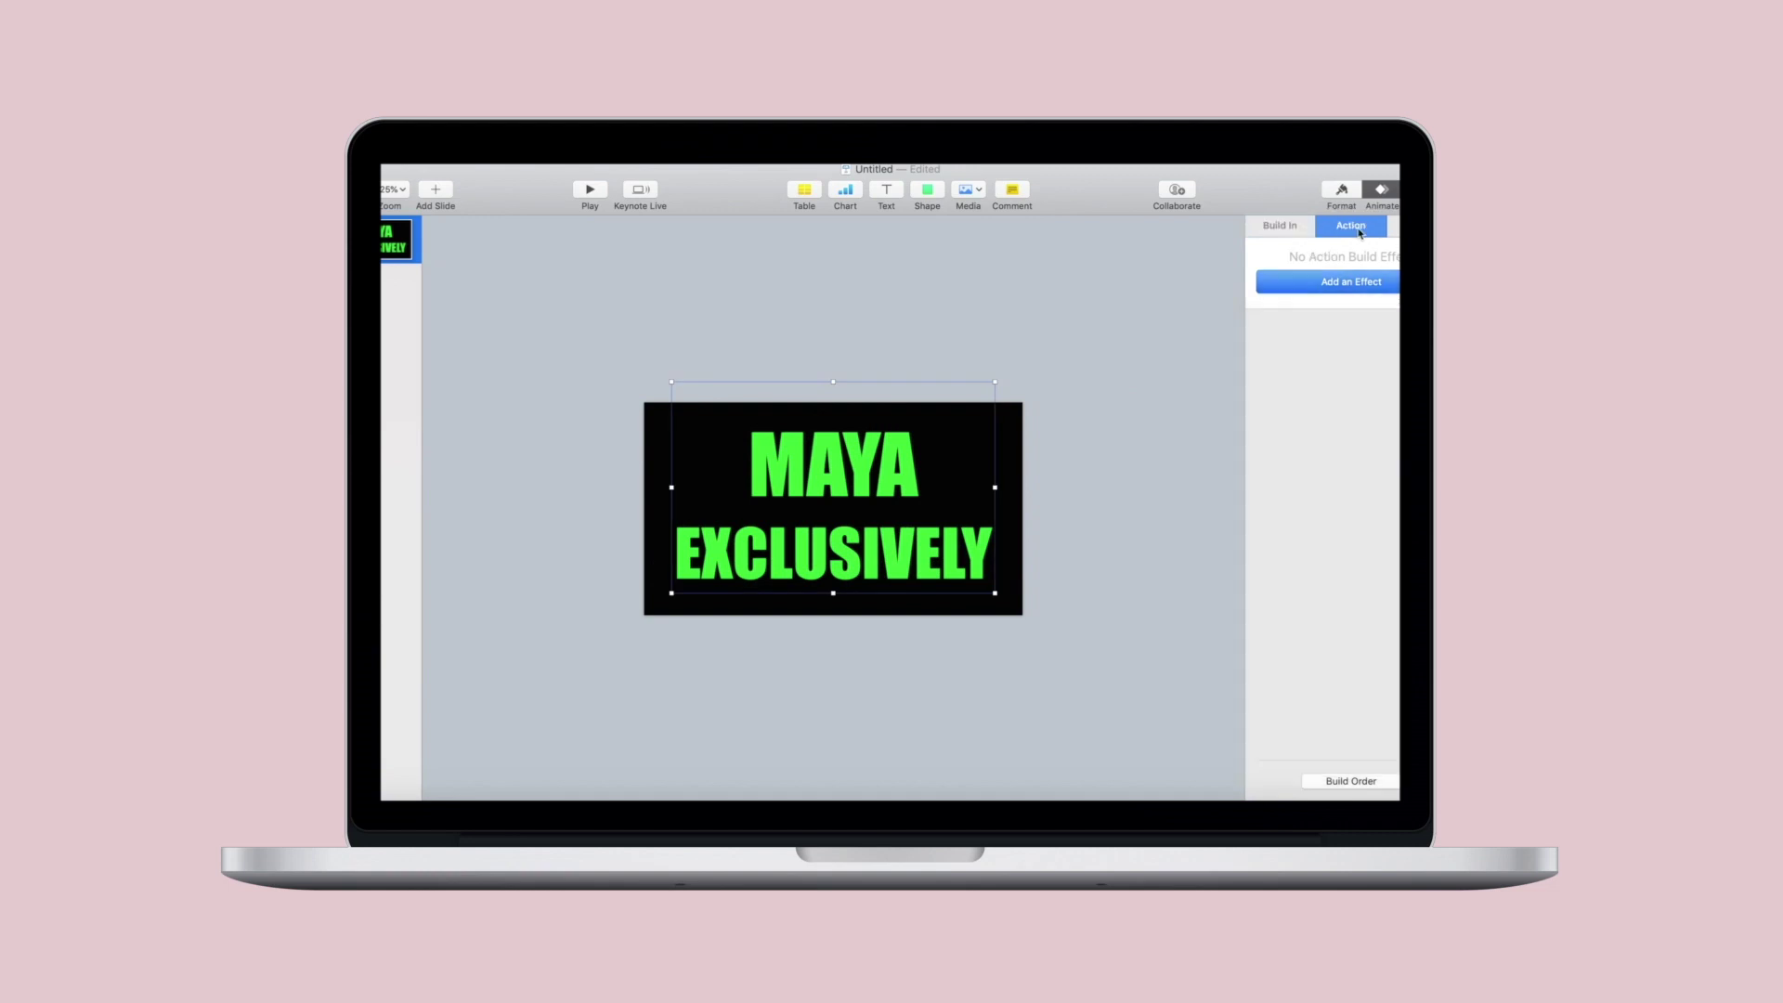
click(1362, 284)
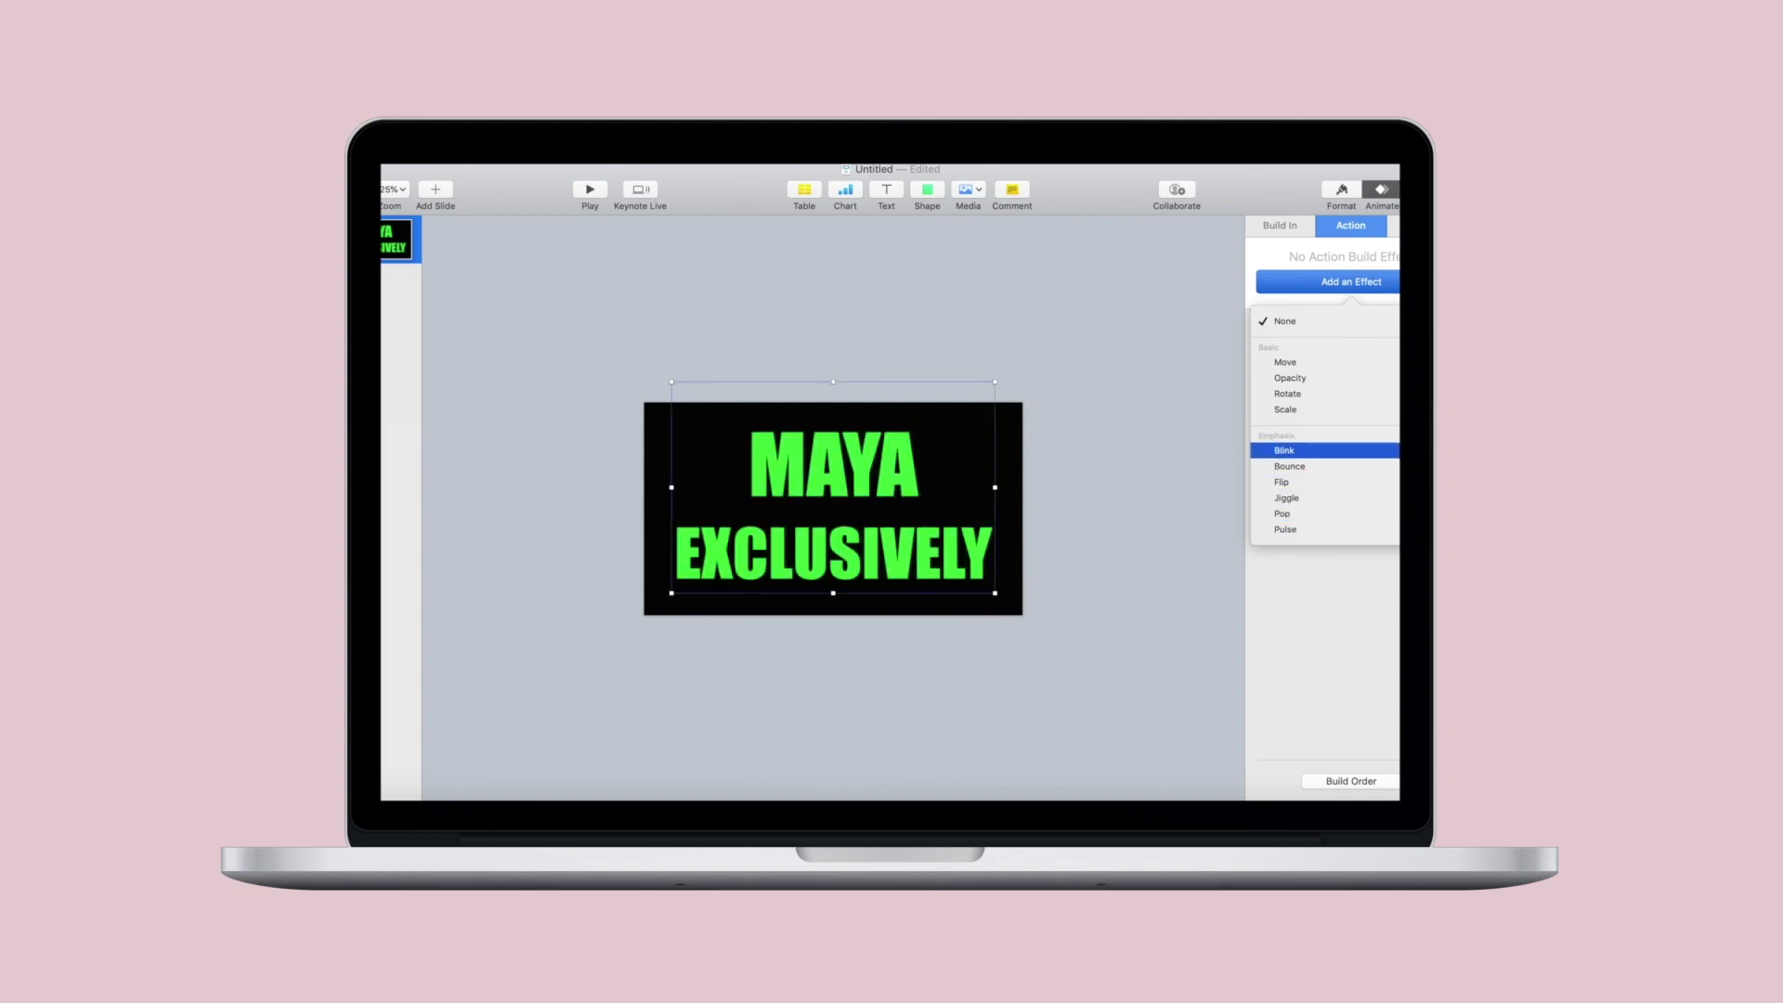
click(1309, 450)
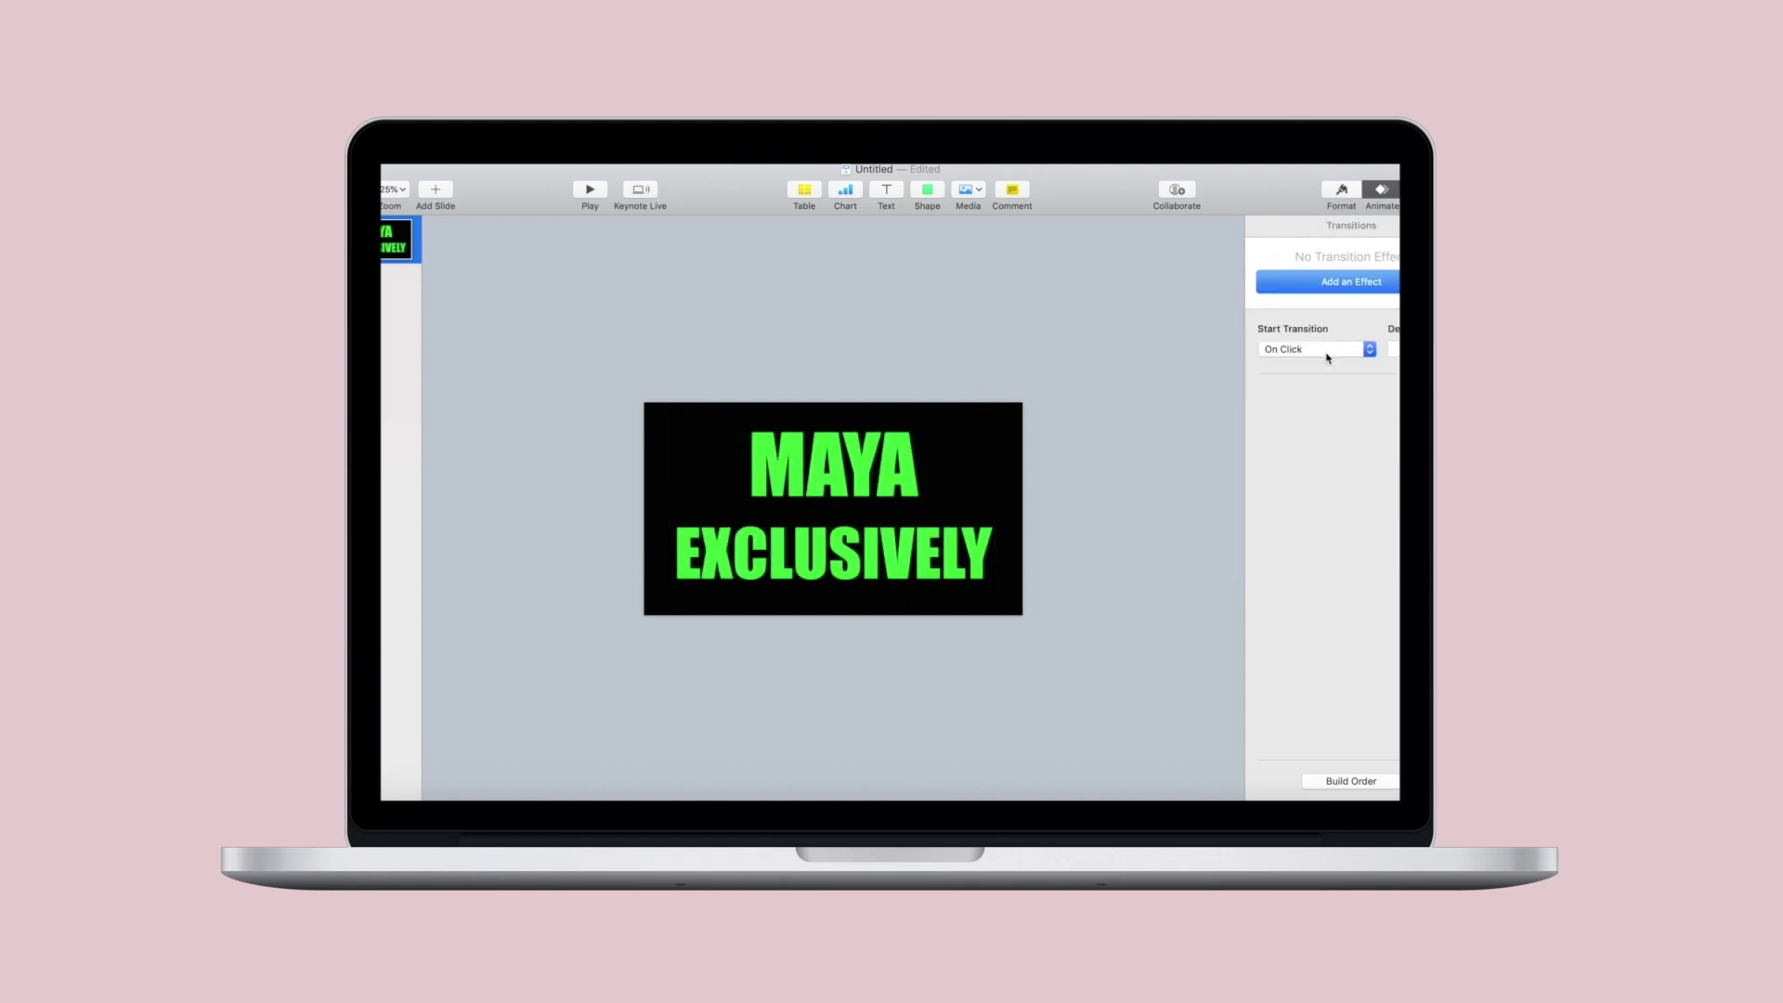
Set the slide transition to start automatically and the title's Blink build to start After Transition.
click(1326, 355)
click(1324, 368)
click(1345, 781)
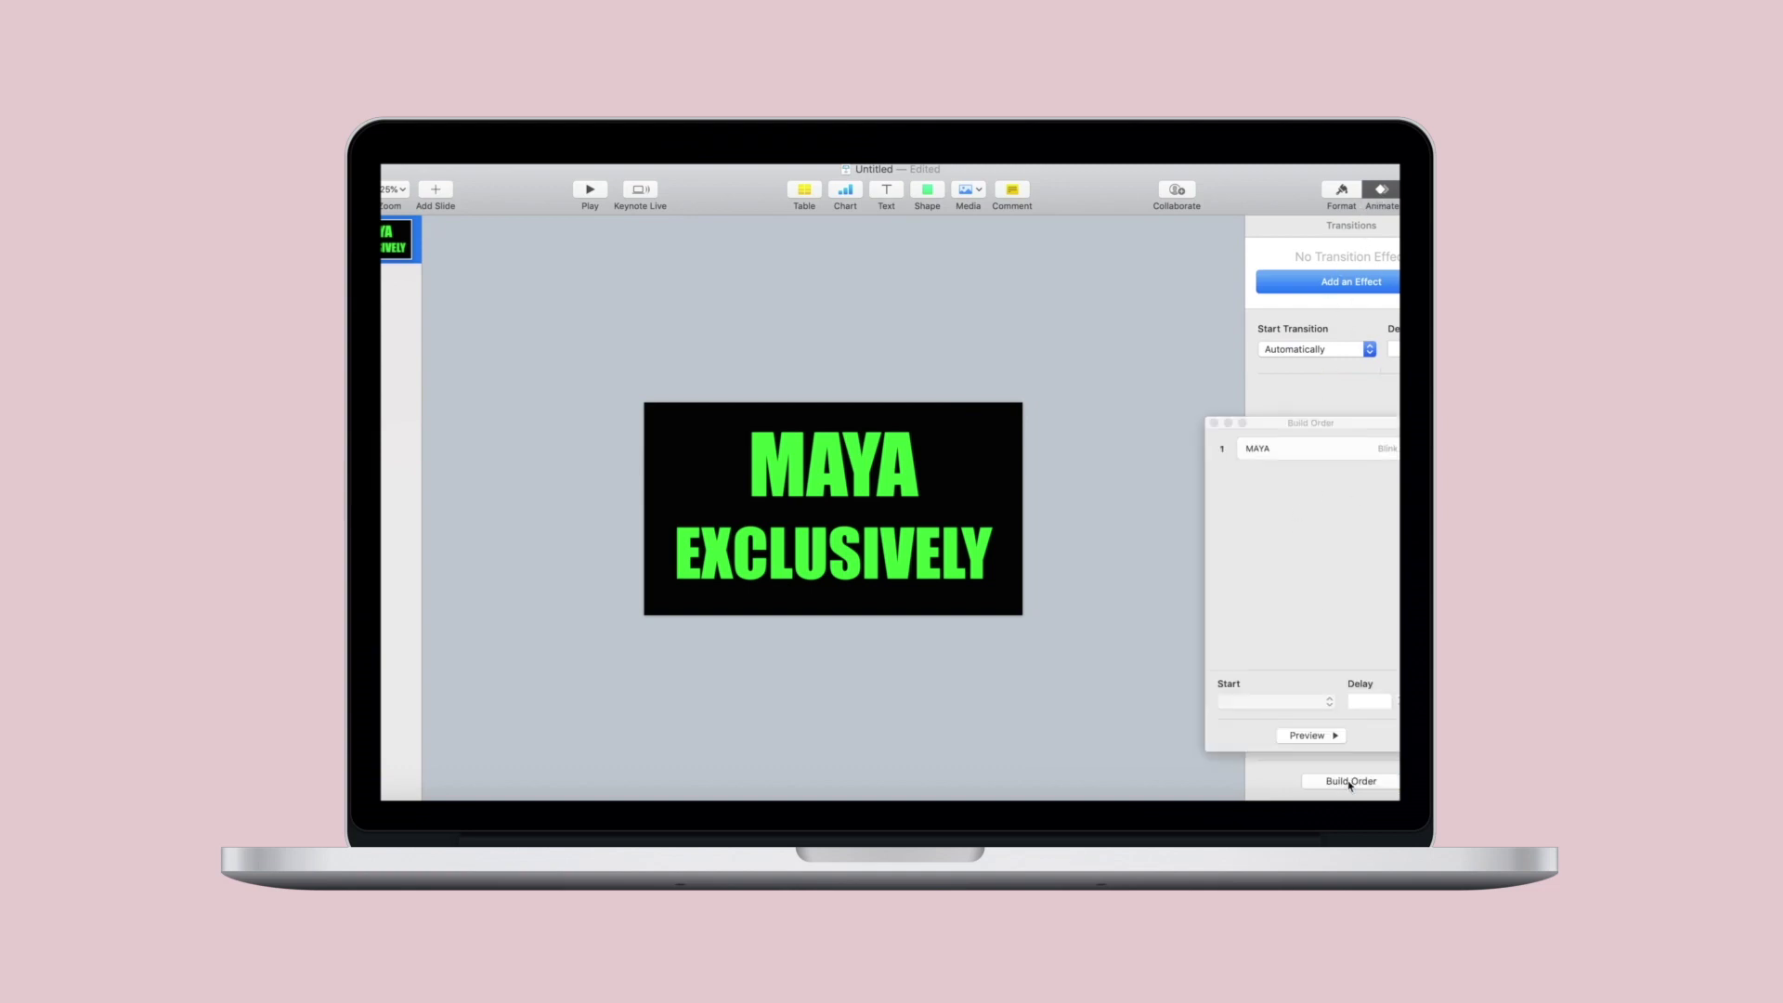
click(1285, 453)
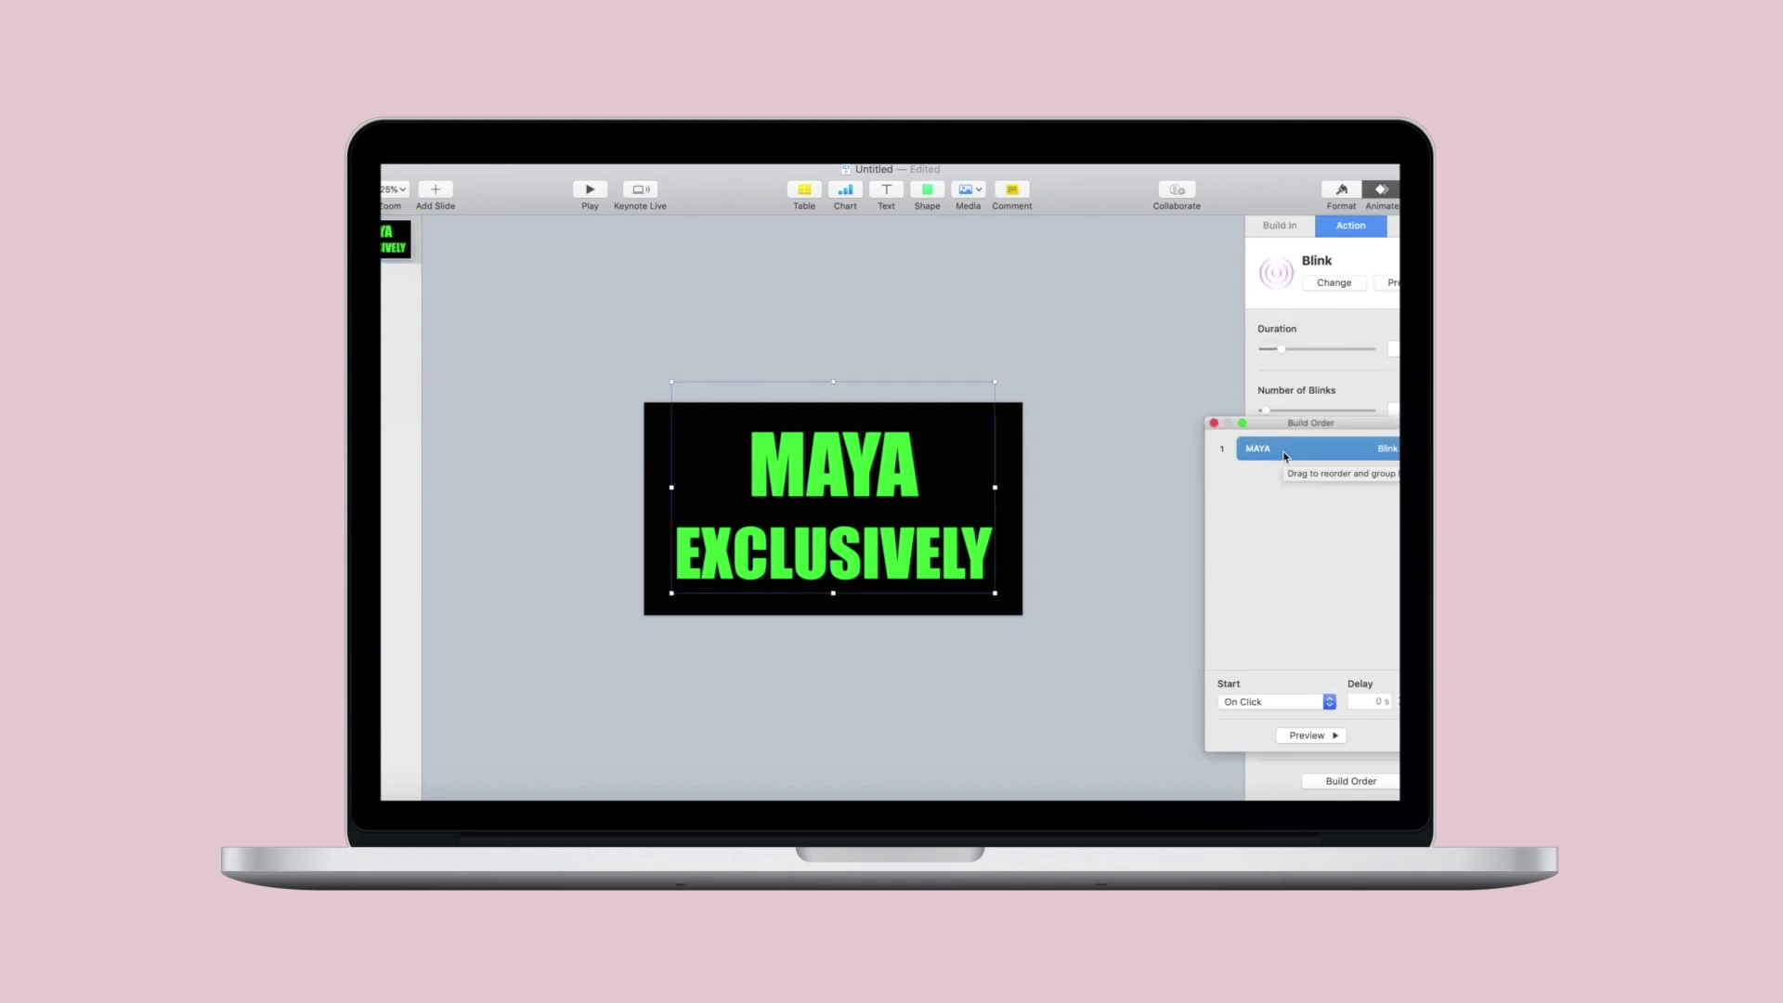
click(1299, 704)
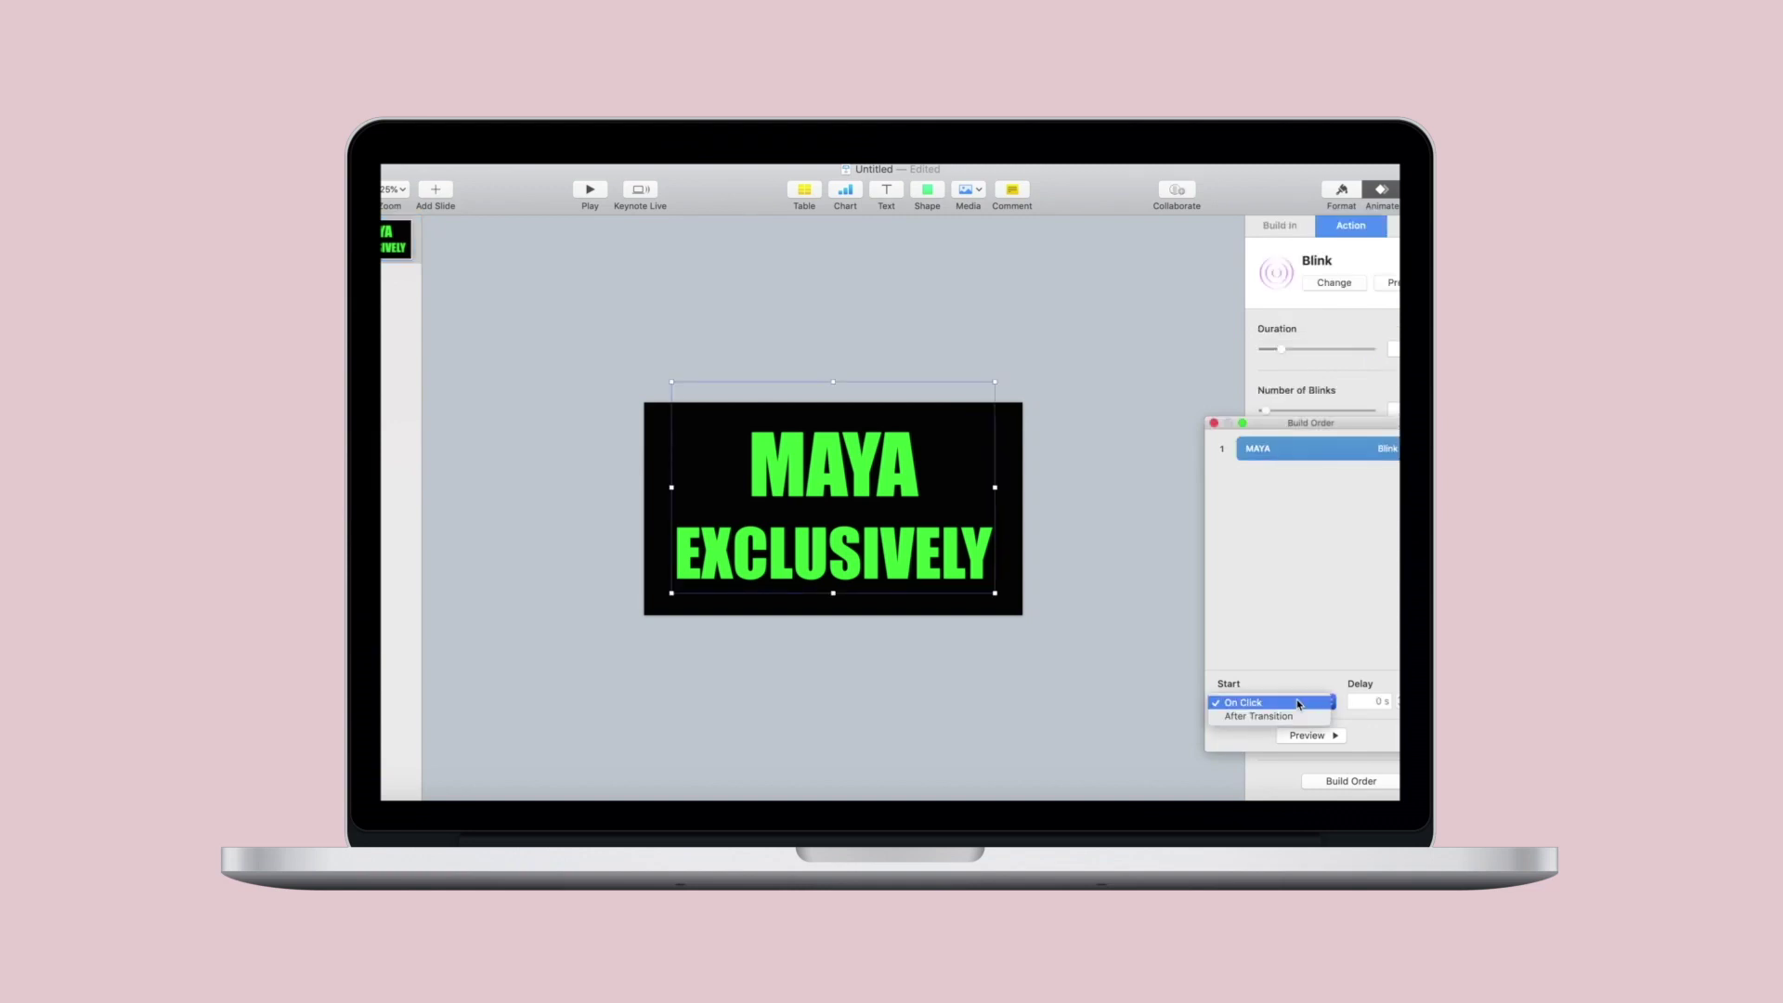
click(1286, 722)
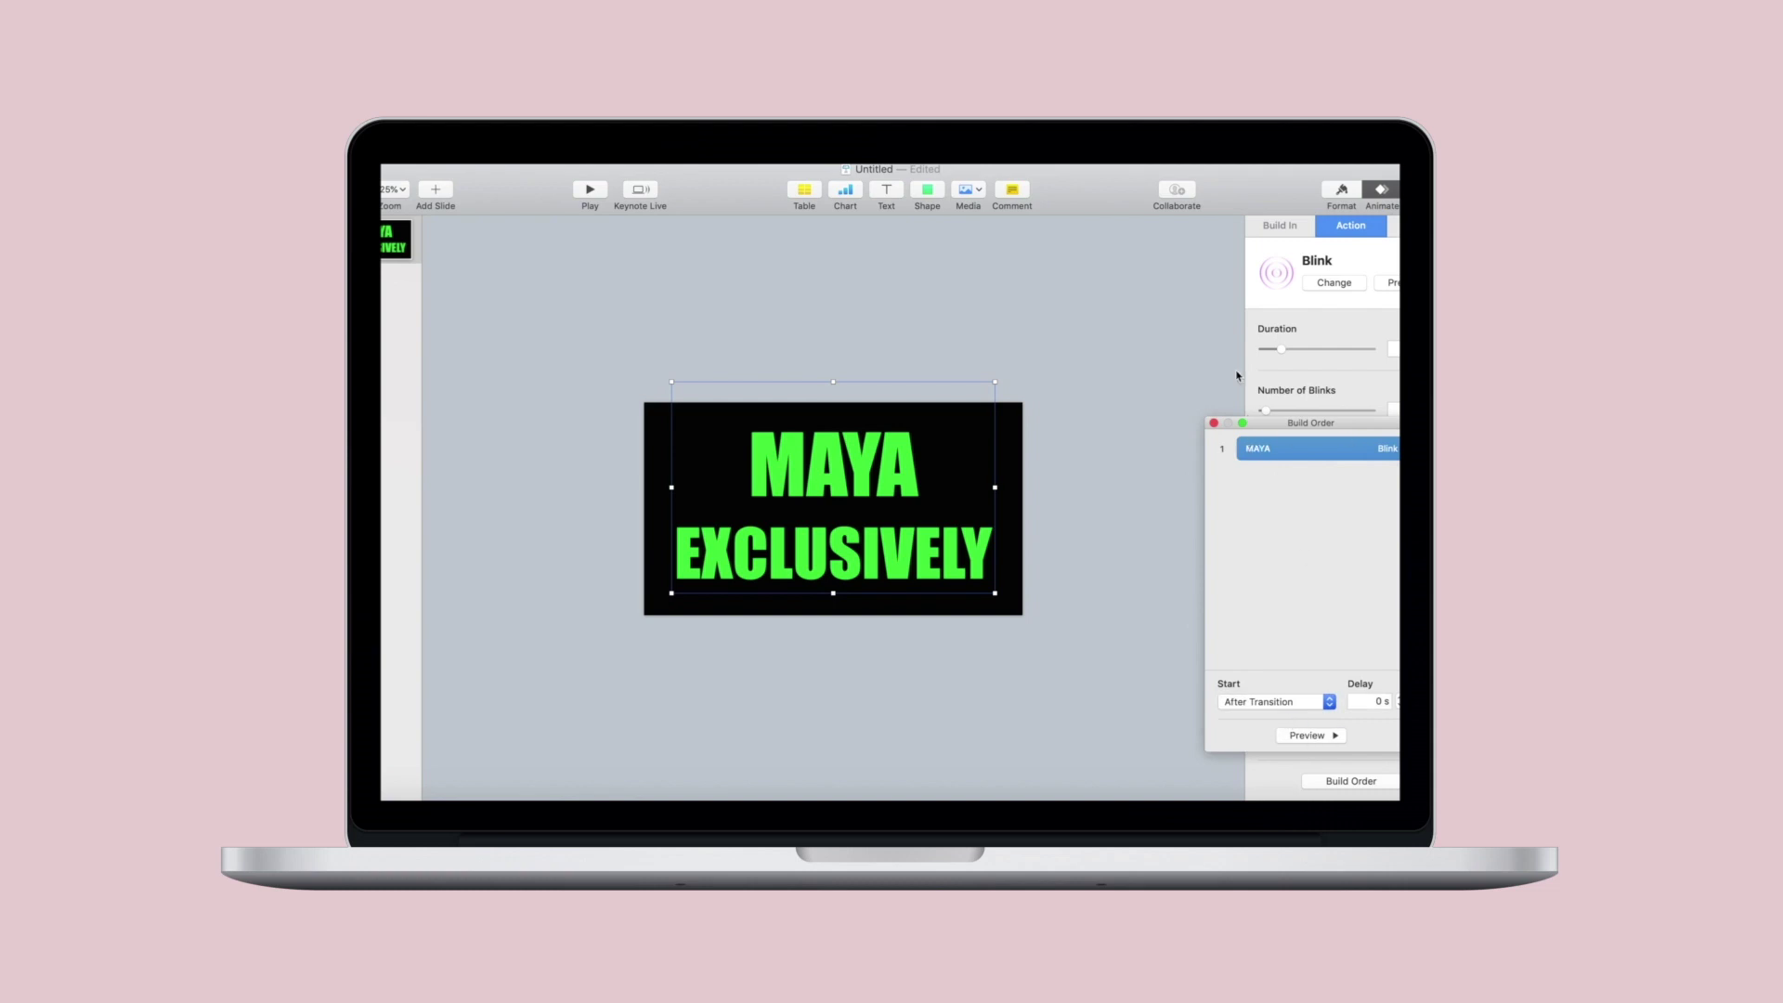
Look at the slide's available transition effects without adding one, and close the Build Order window.
click(1175, 299)
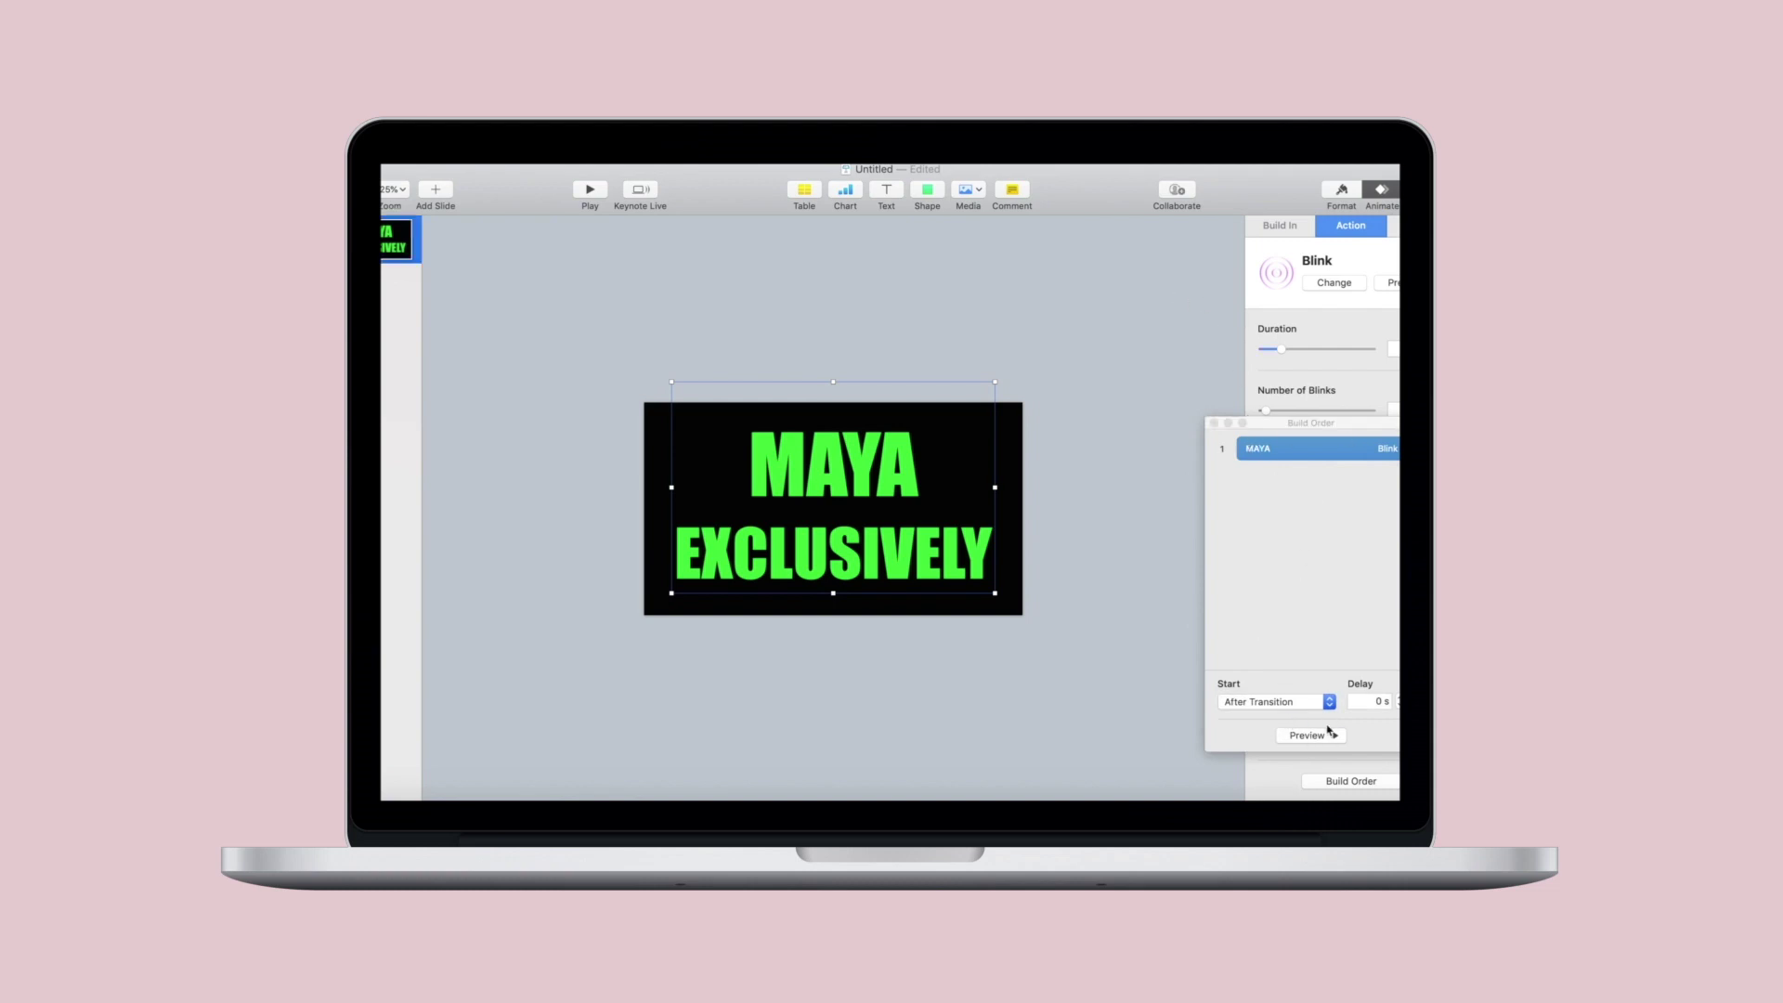
click(910, 411)
click(699, 299)
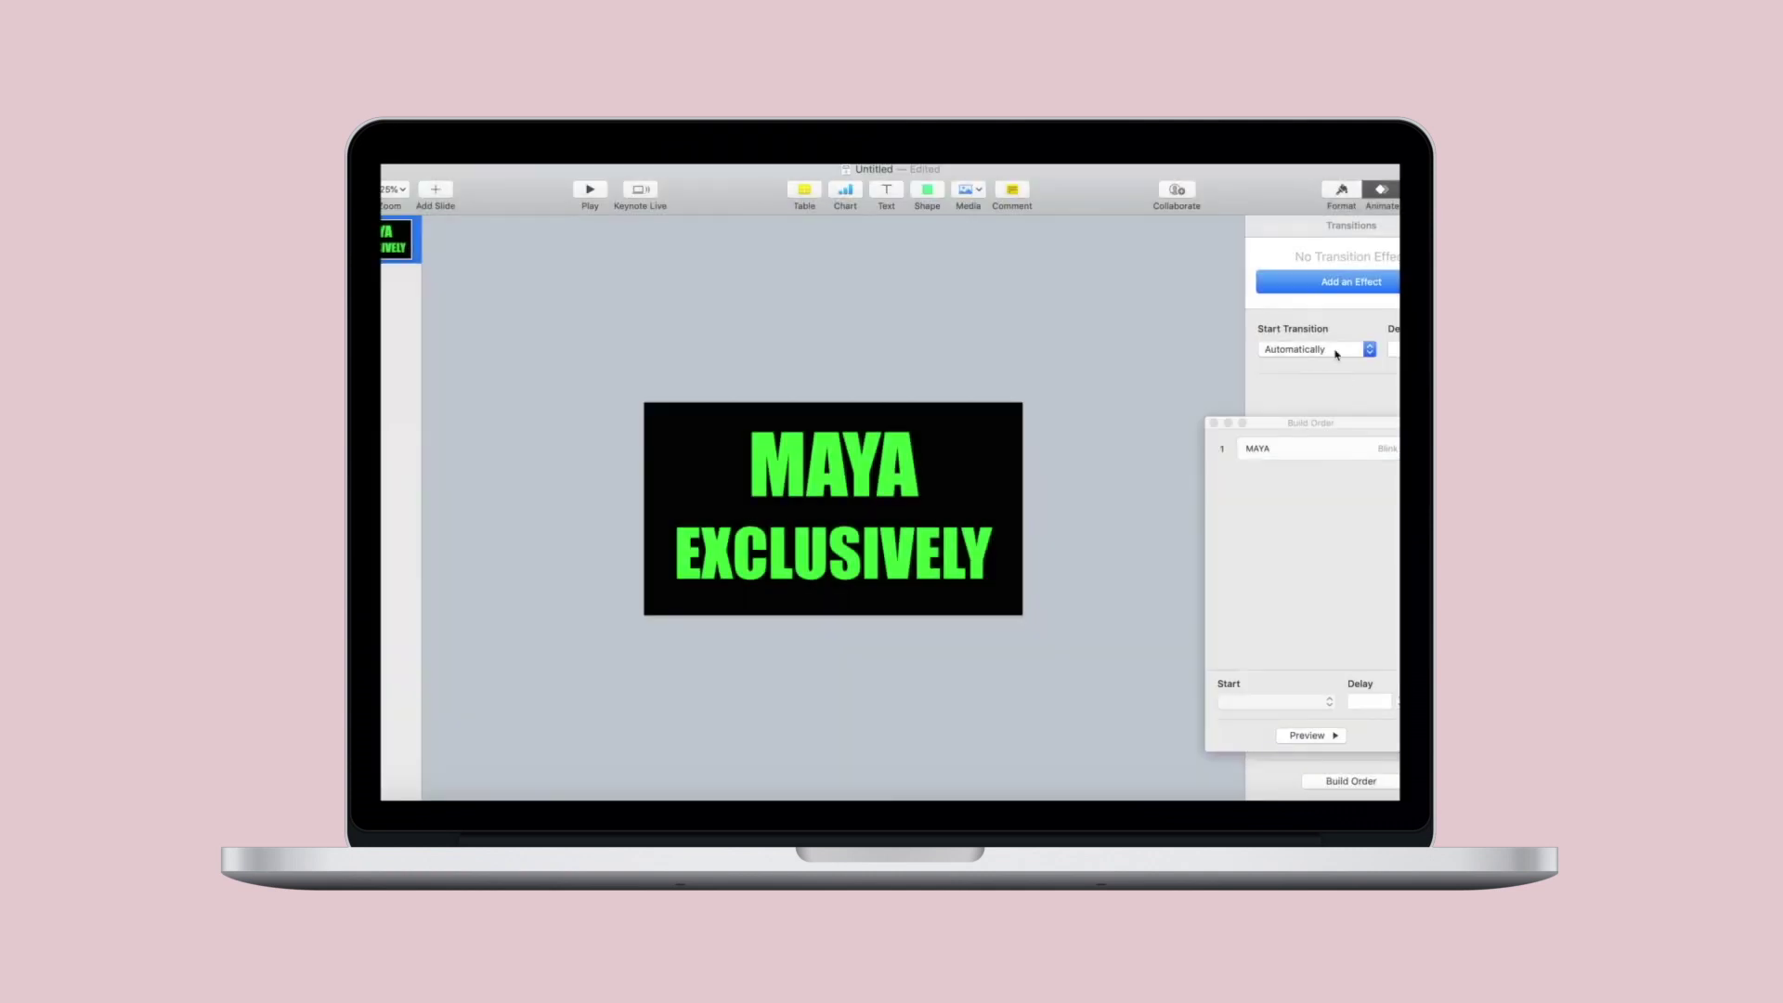
click(1287, 288)
click(1207, 309)
click(1213, 424)
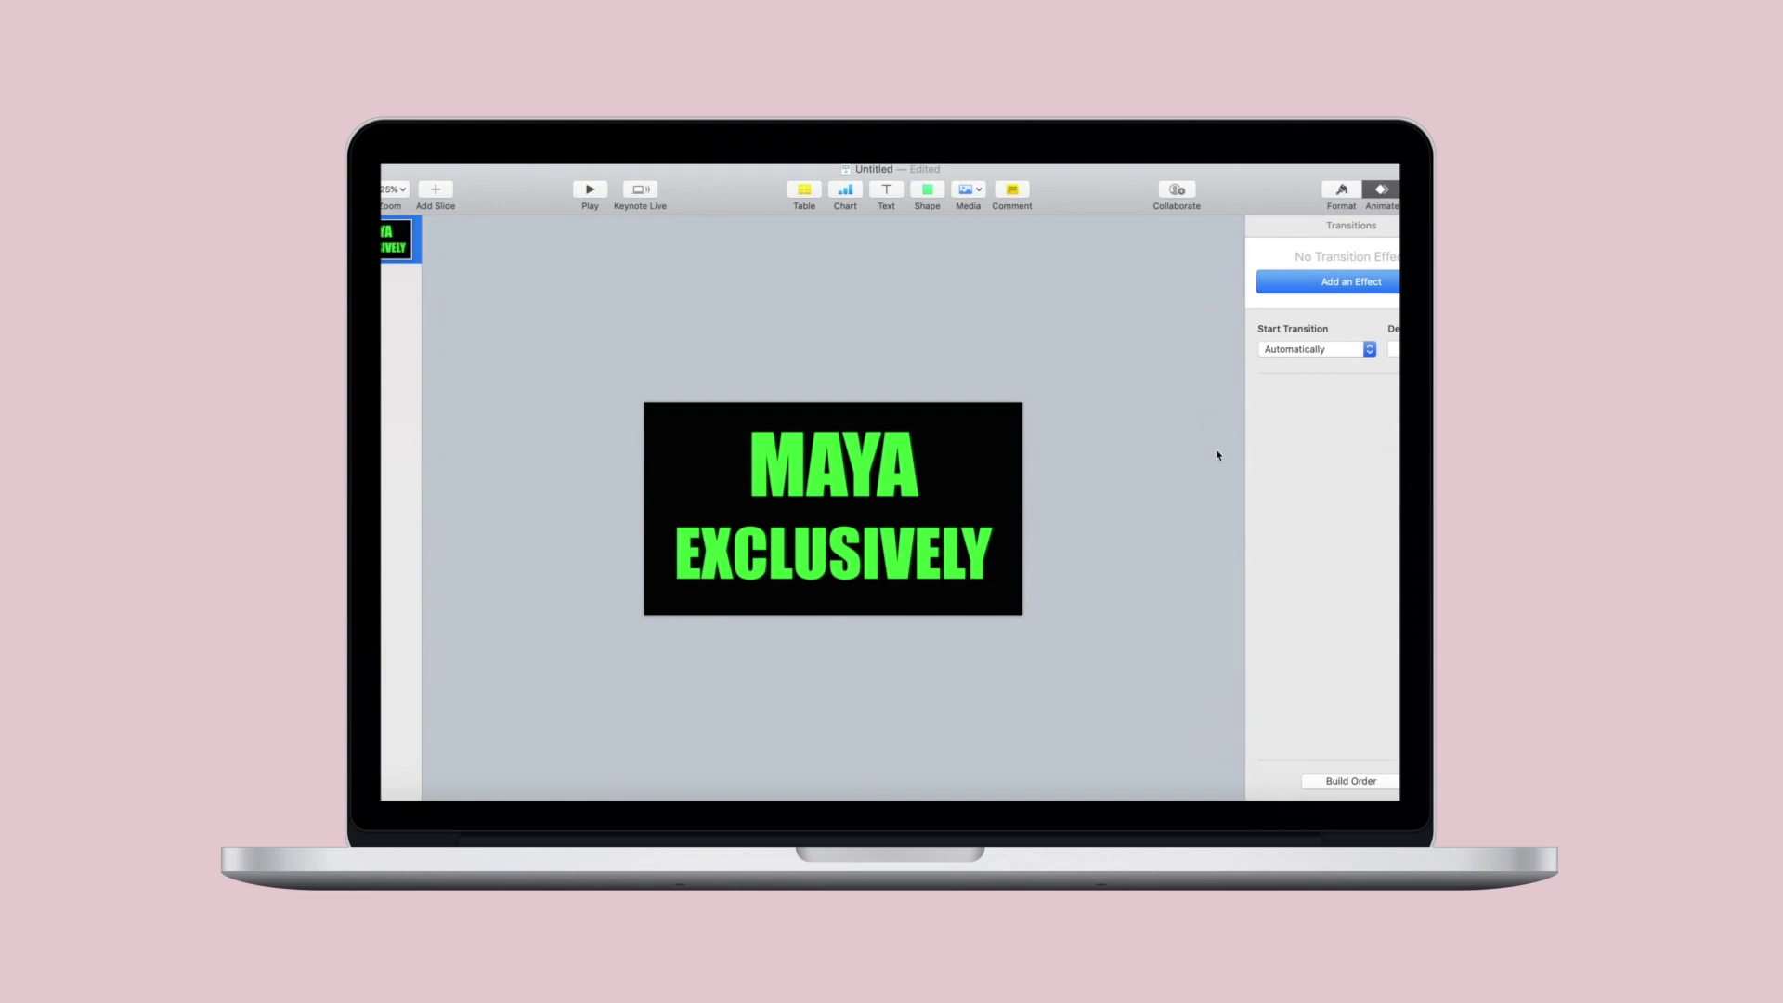
Add the Sparkle build-in effect to the title text.
click(881, 481)
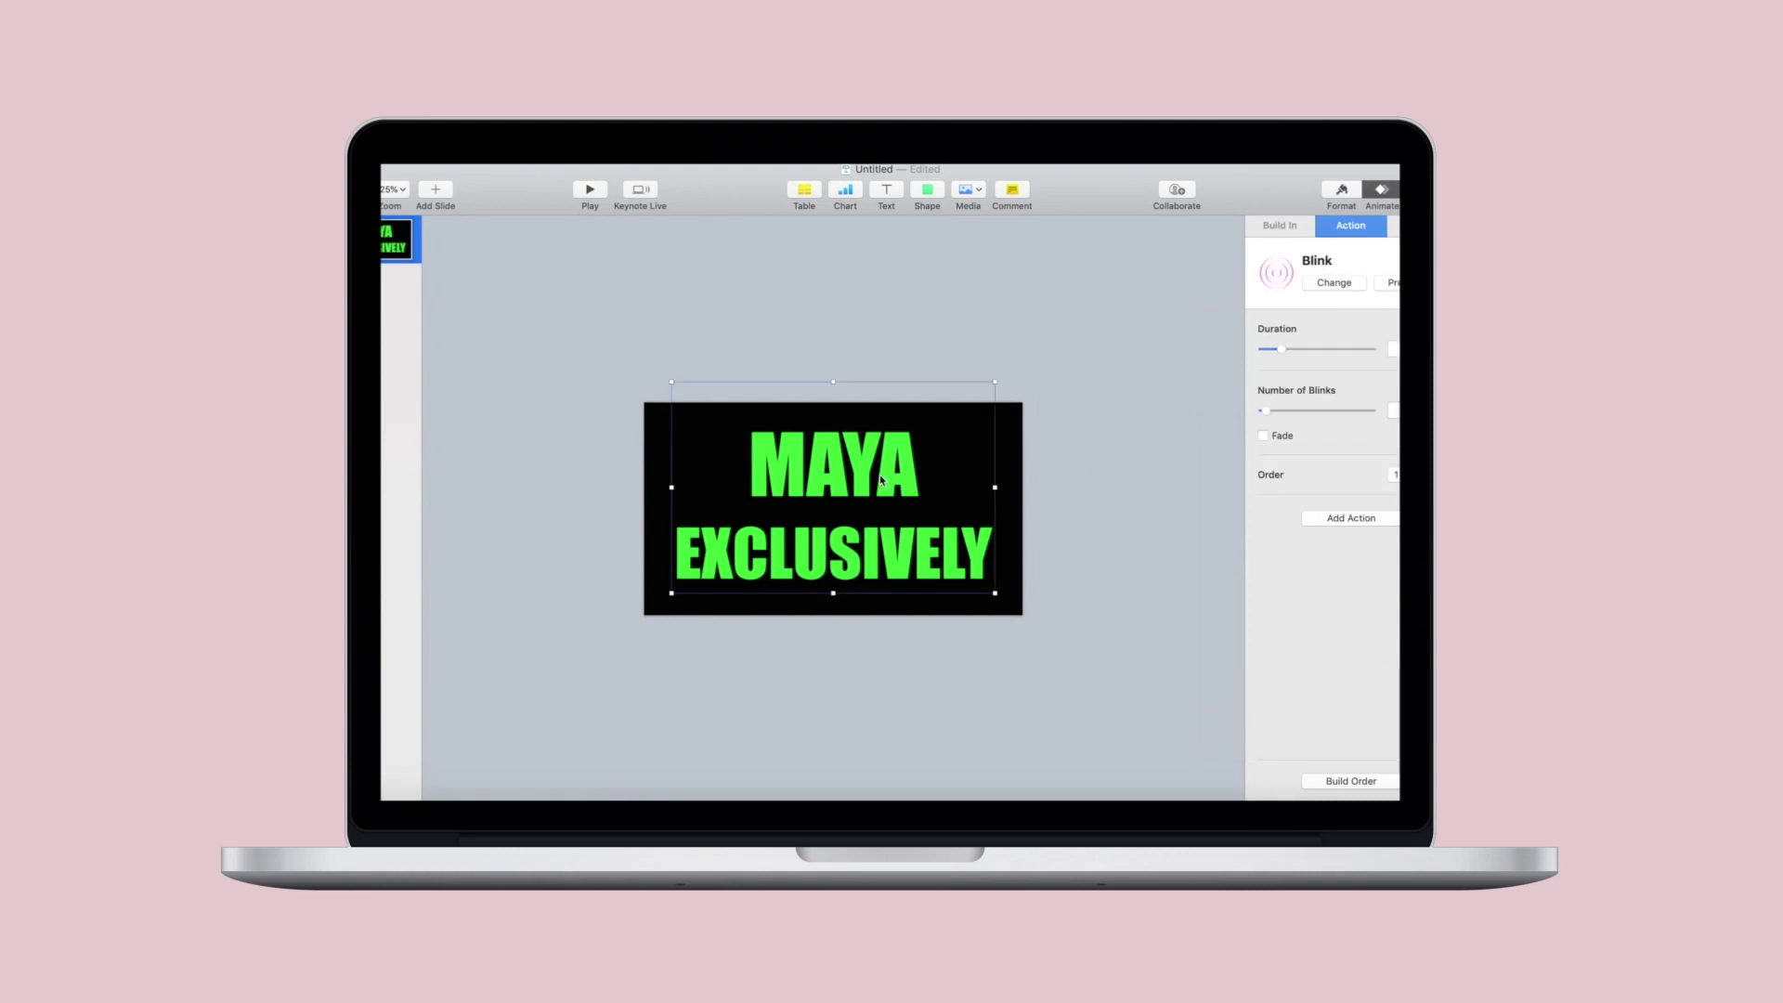
click(1278, 226)
click(1364, 293)
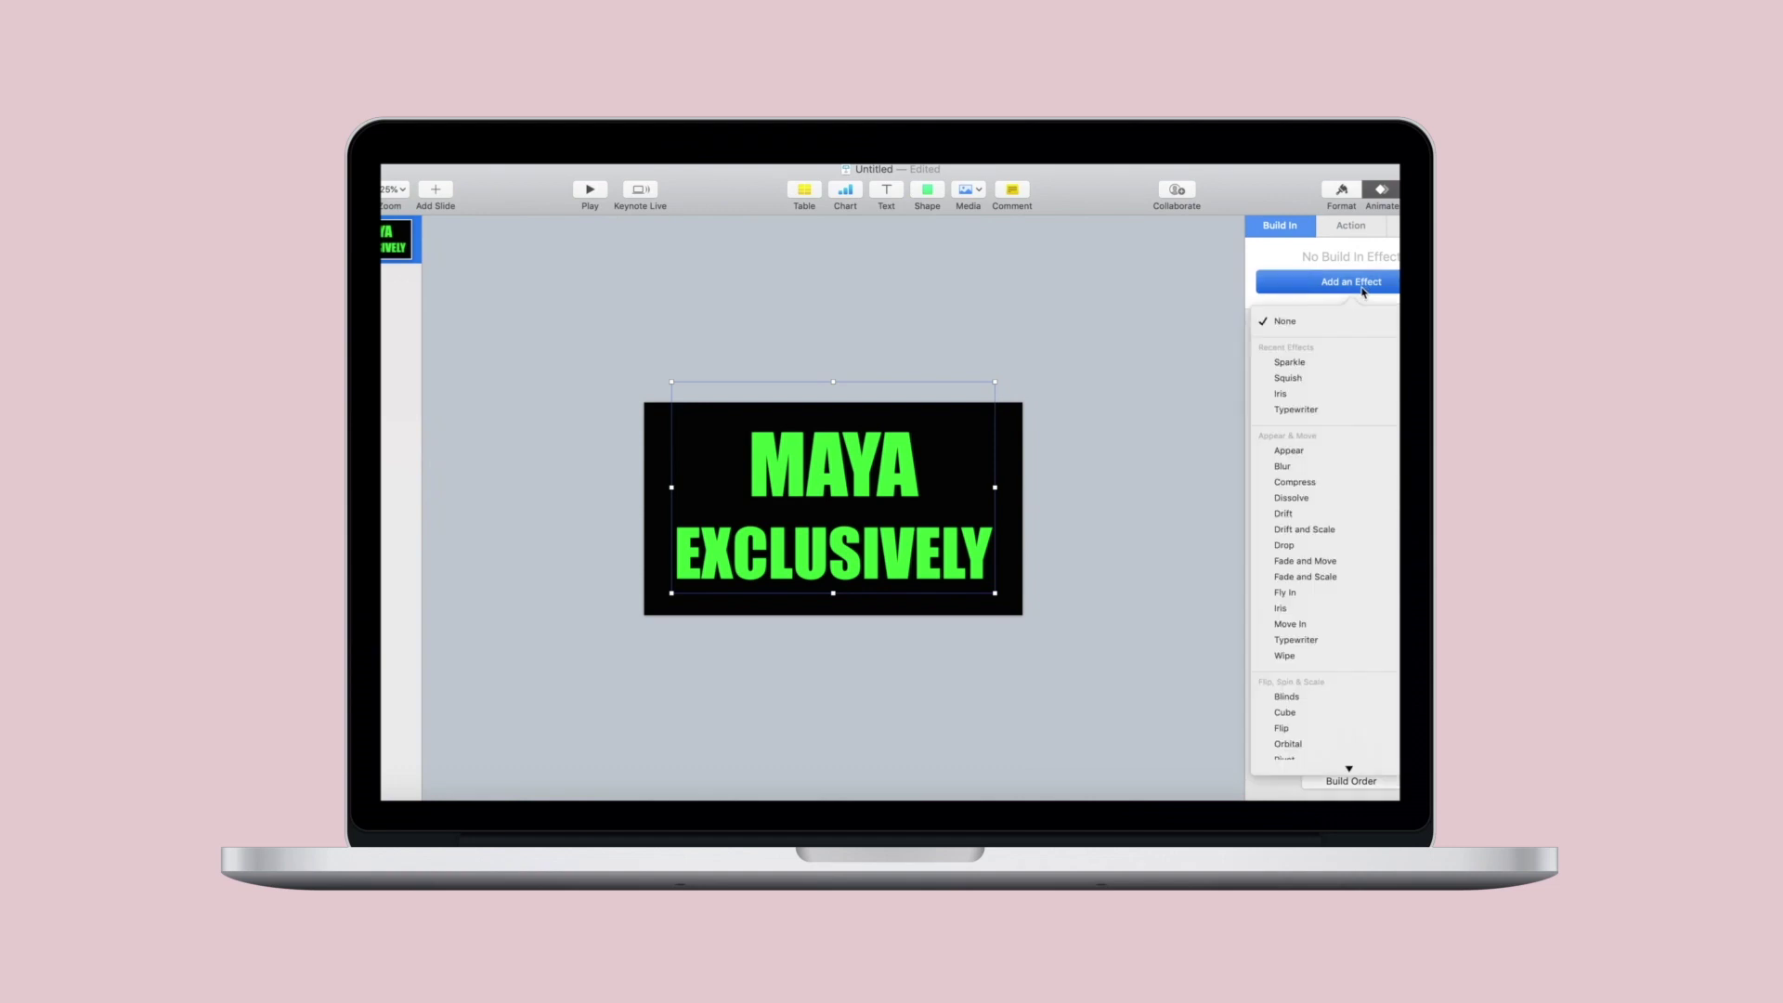
click(1284, 364)
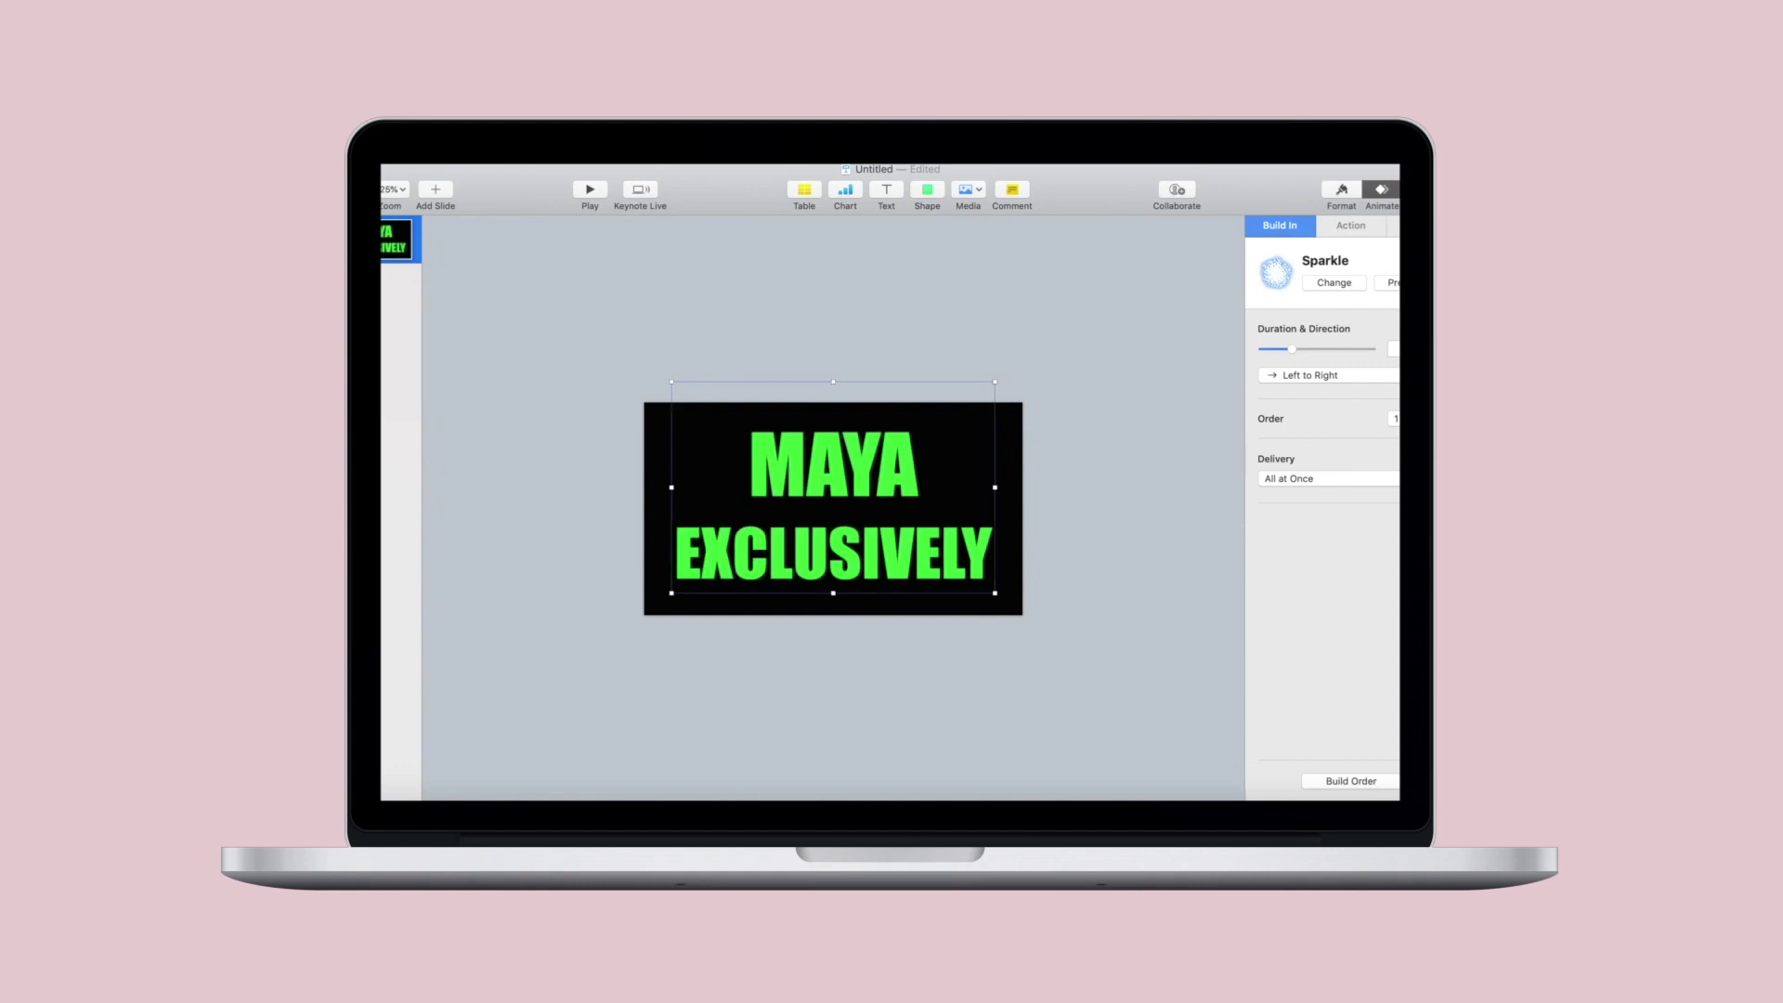
Add the Crumble build-out effect to the title text.
click(1393, 226)
click(1334, 282)
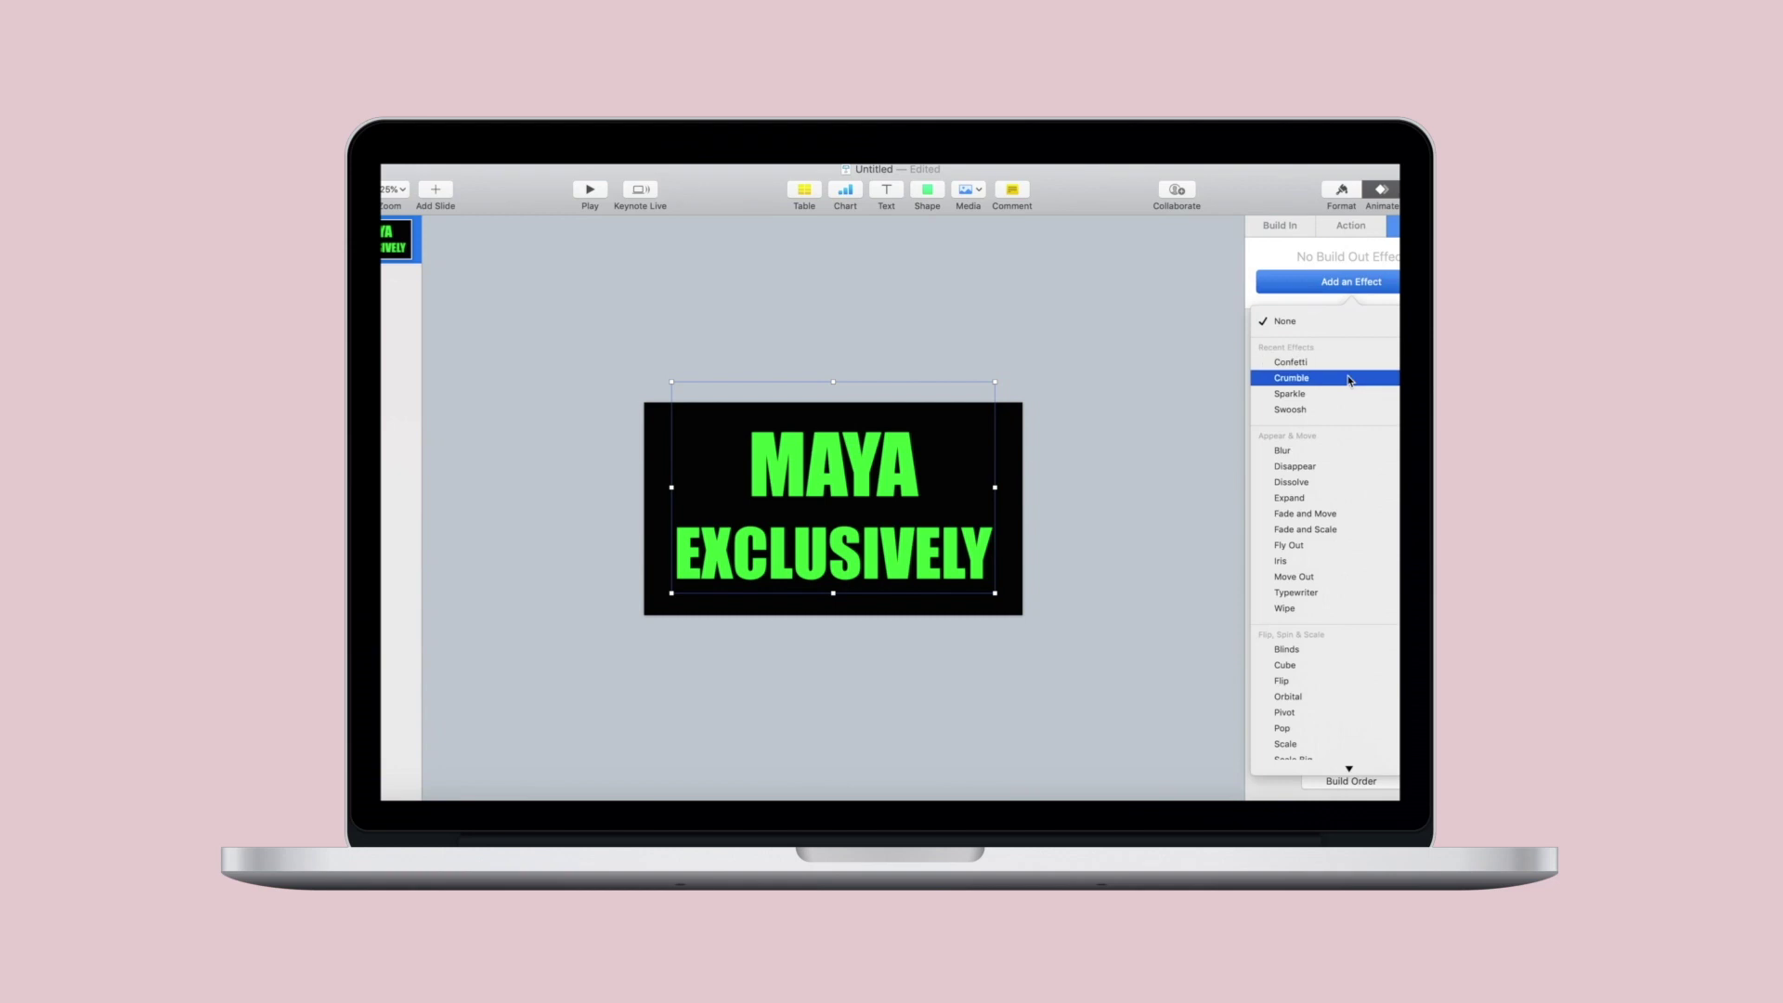
click(1282, 378)
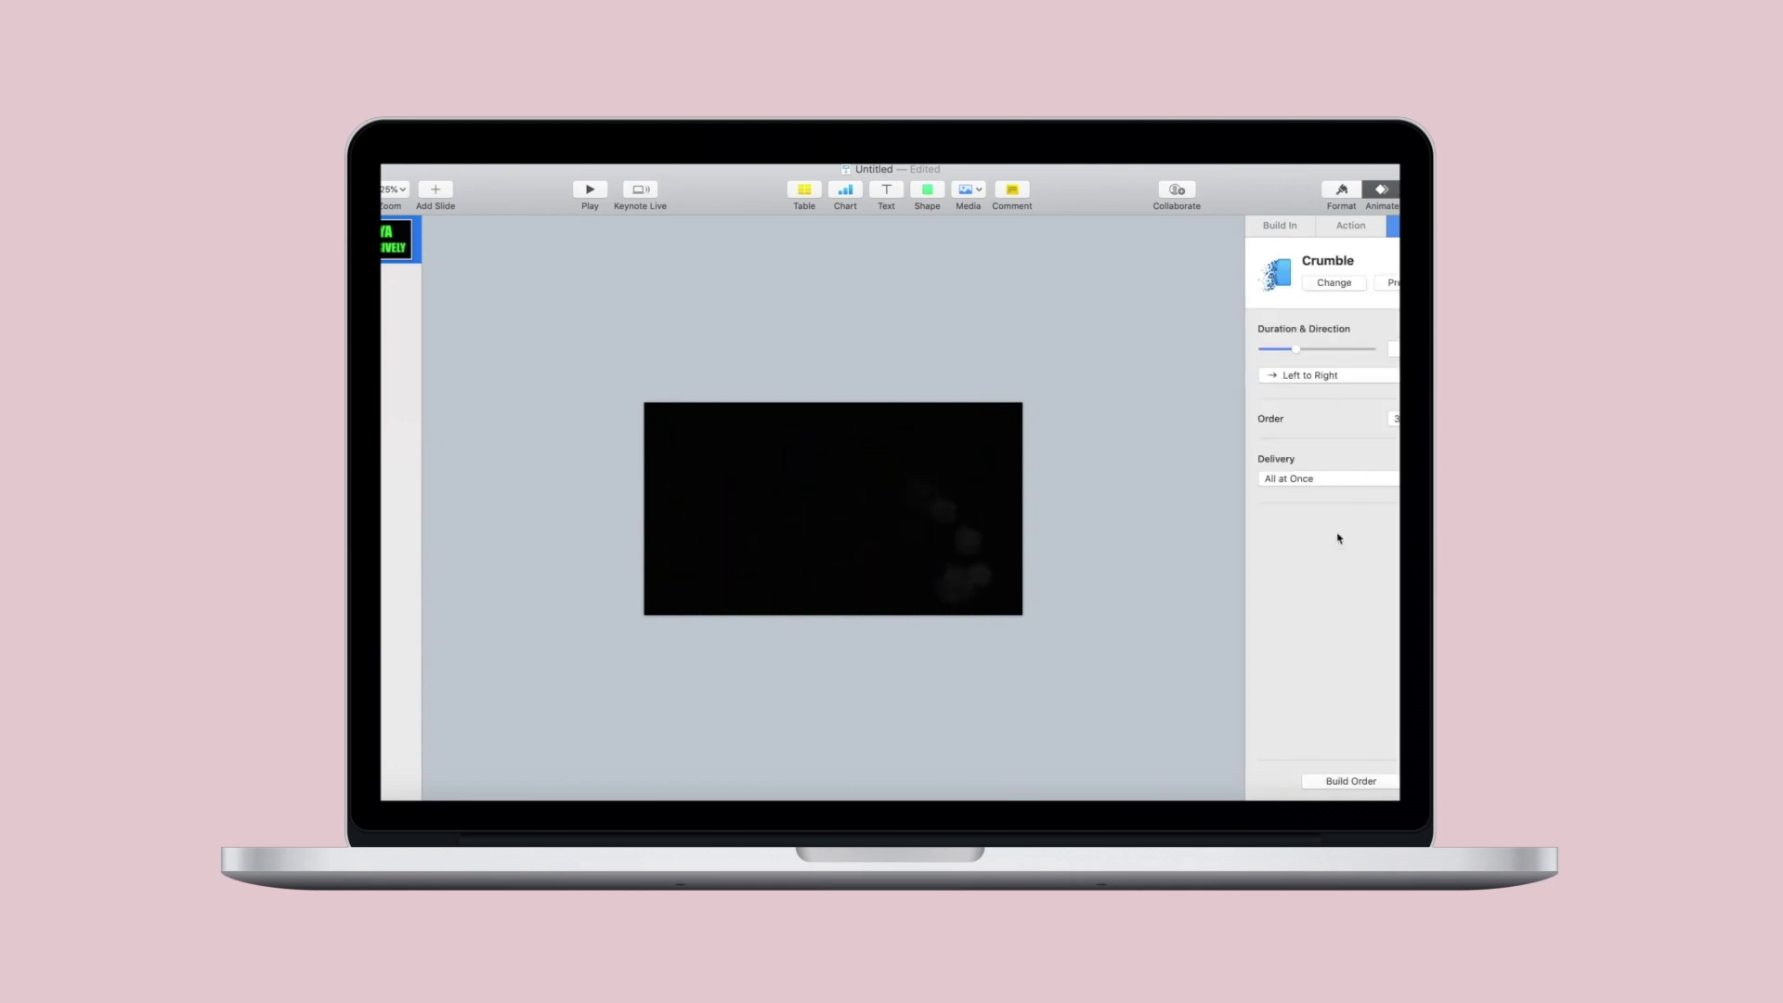
Group the Crumble build with the Sparkle and Blink builds in the build order so it starts After Build 2.
click(1344, 781)
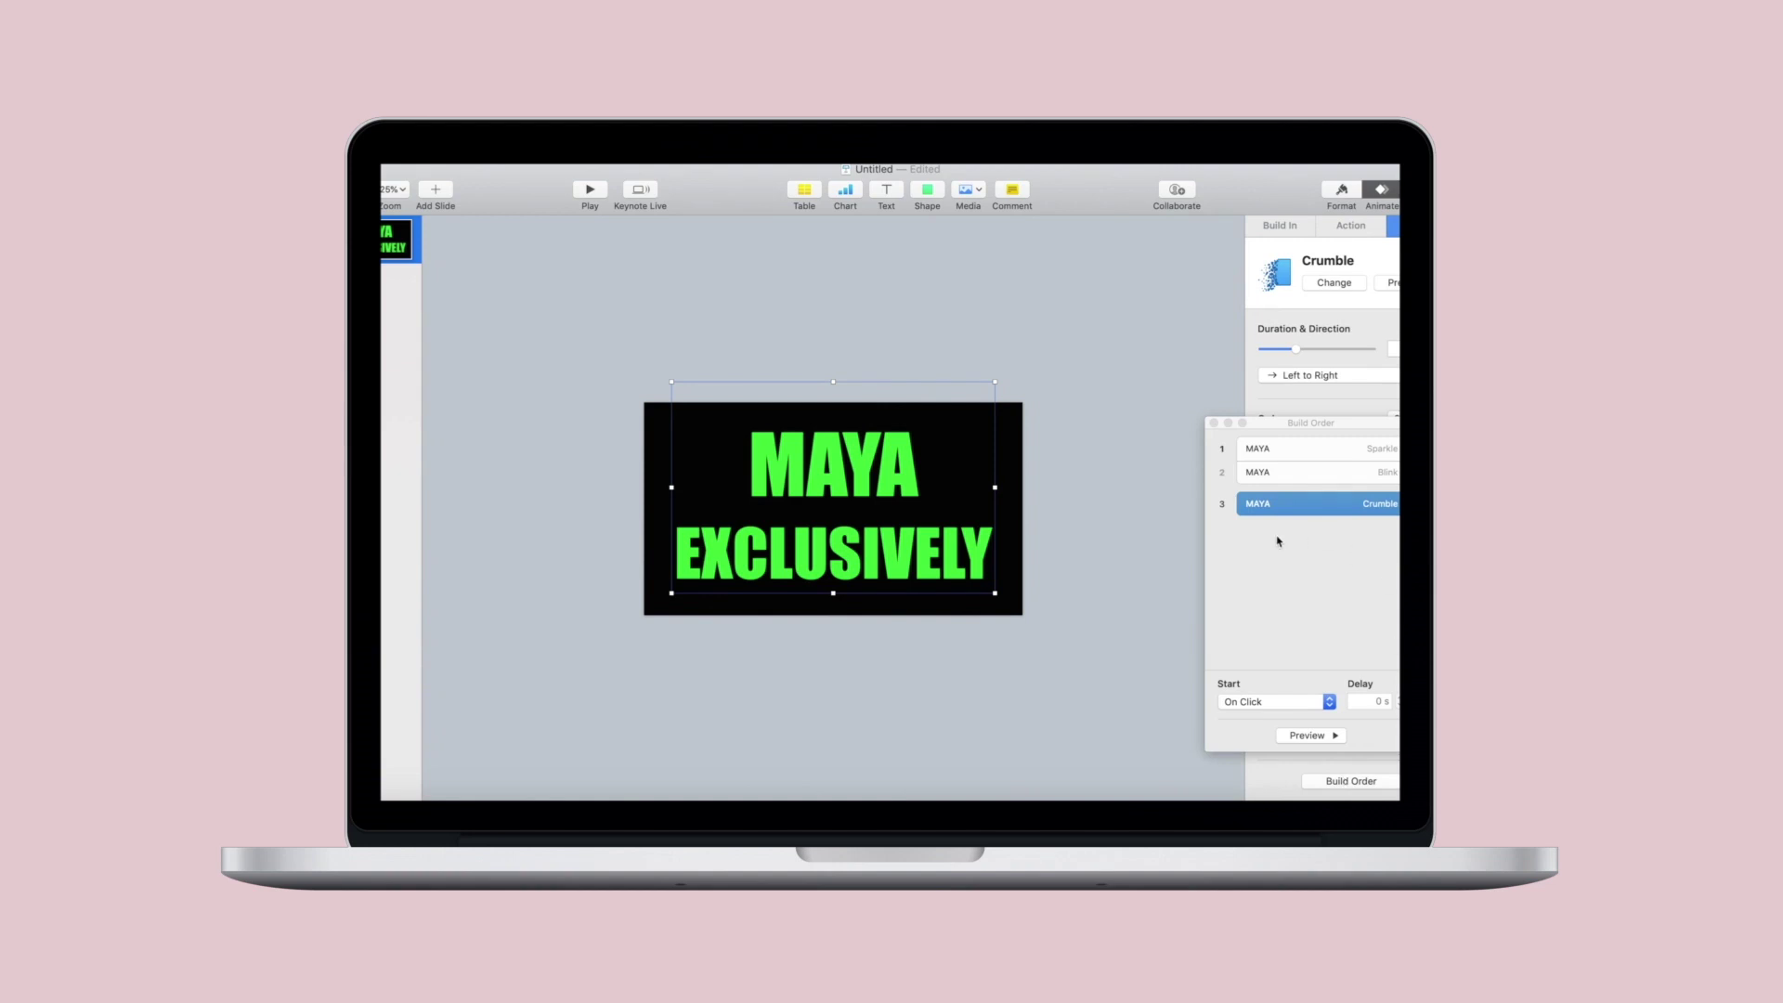
drag(1297, 510, 1298, 486)
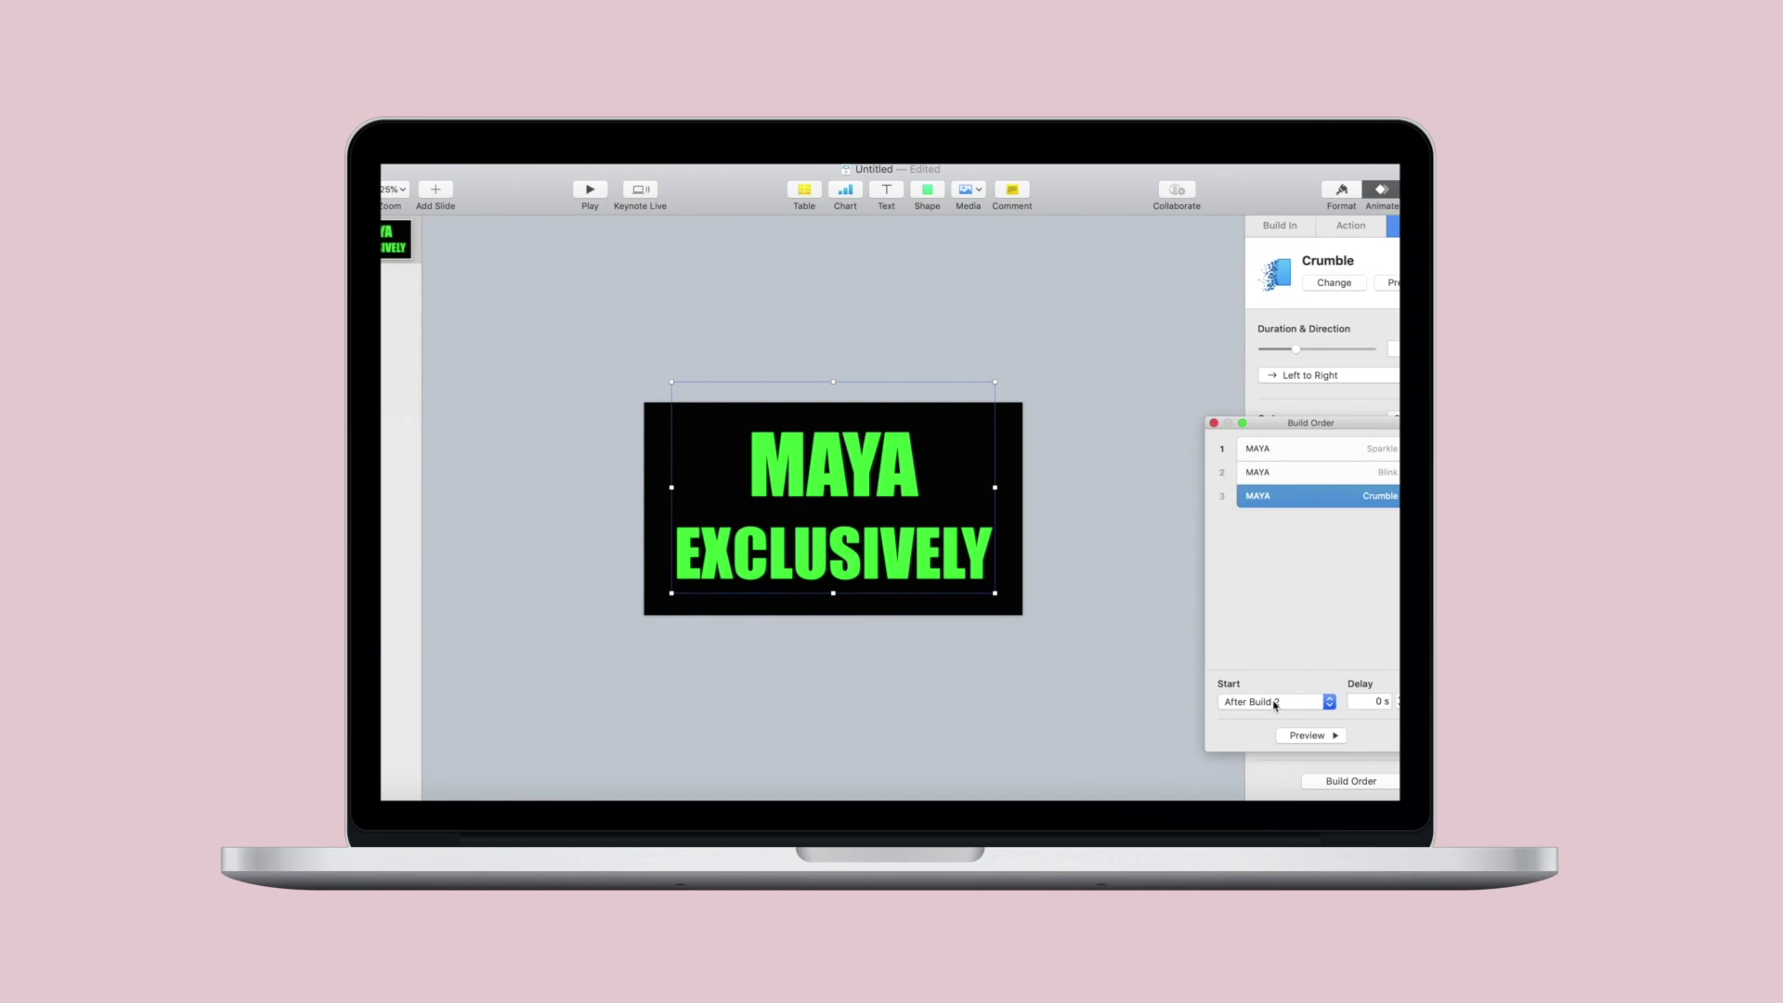
click(1042, 290)
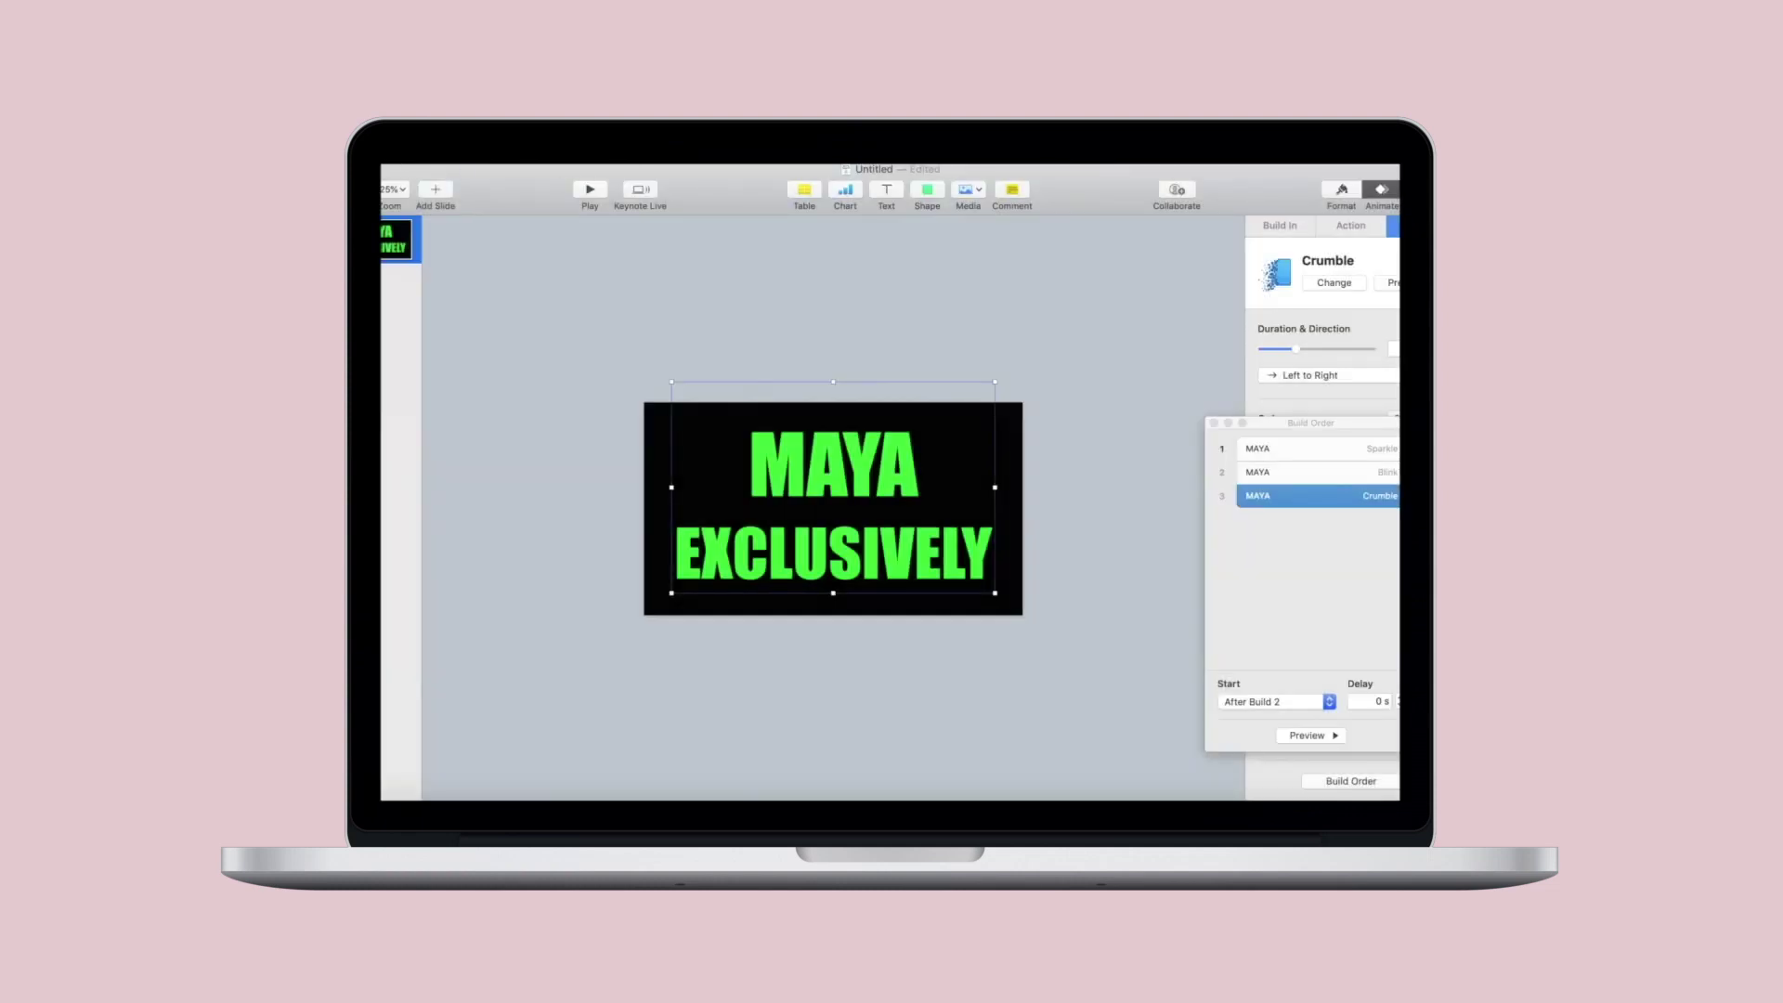
Export the presentation as a self-playing movie named Mask Intro to the Desktop, choosing its resolution.
click(437, 165)
mouse_move(481, 316)
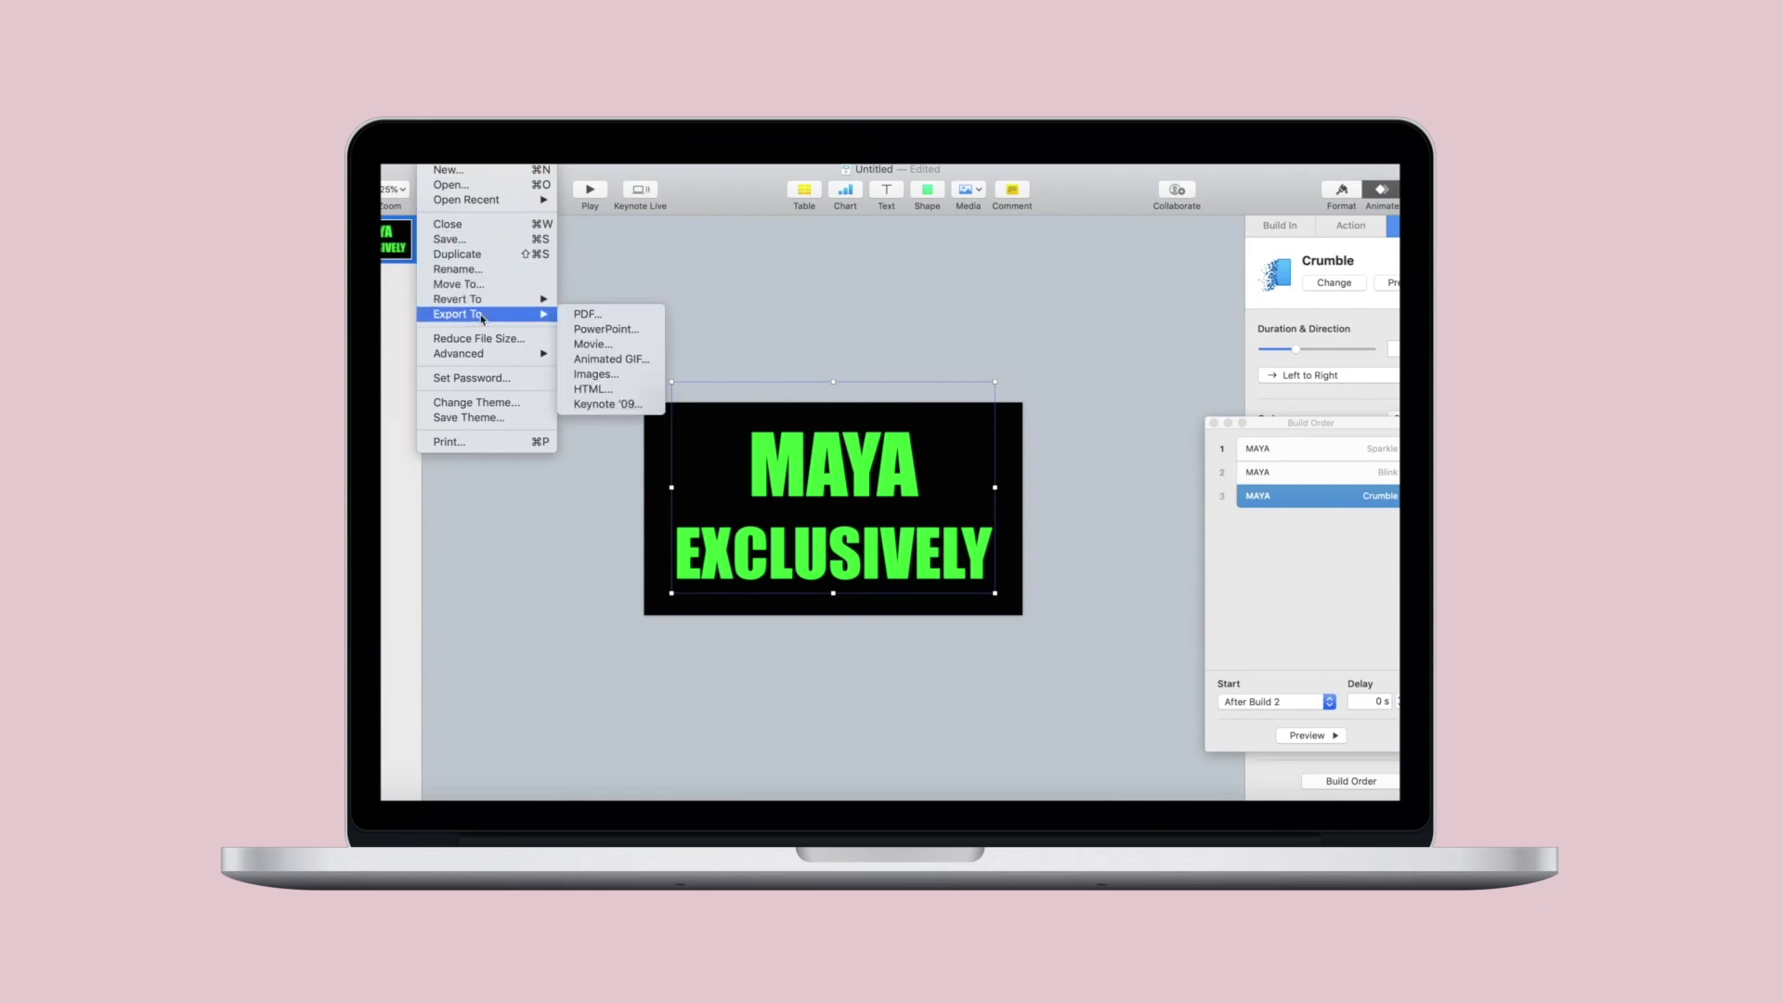
click(594, 345)
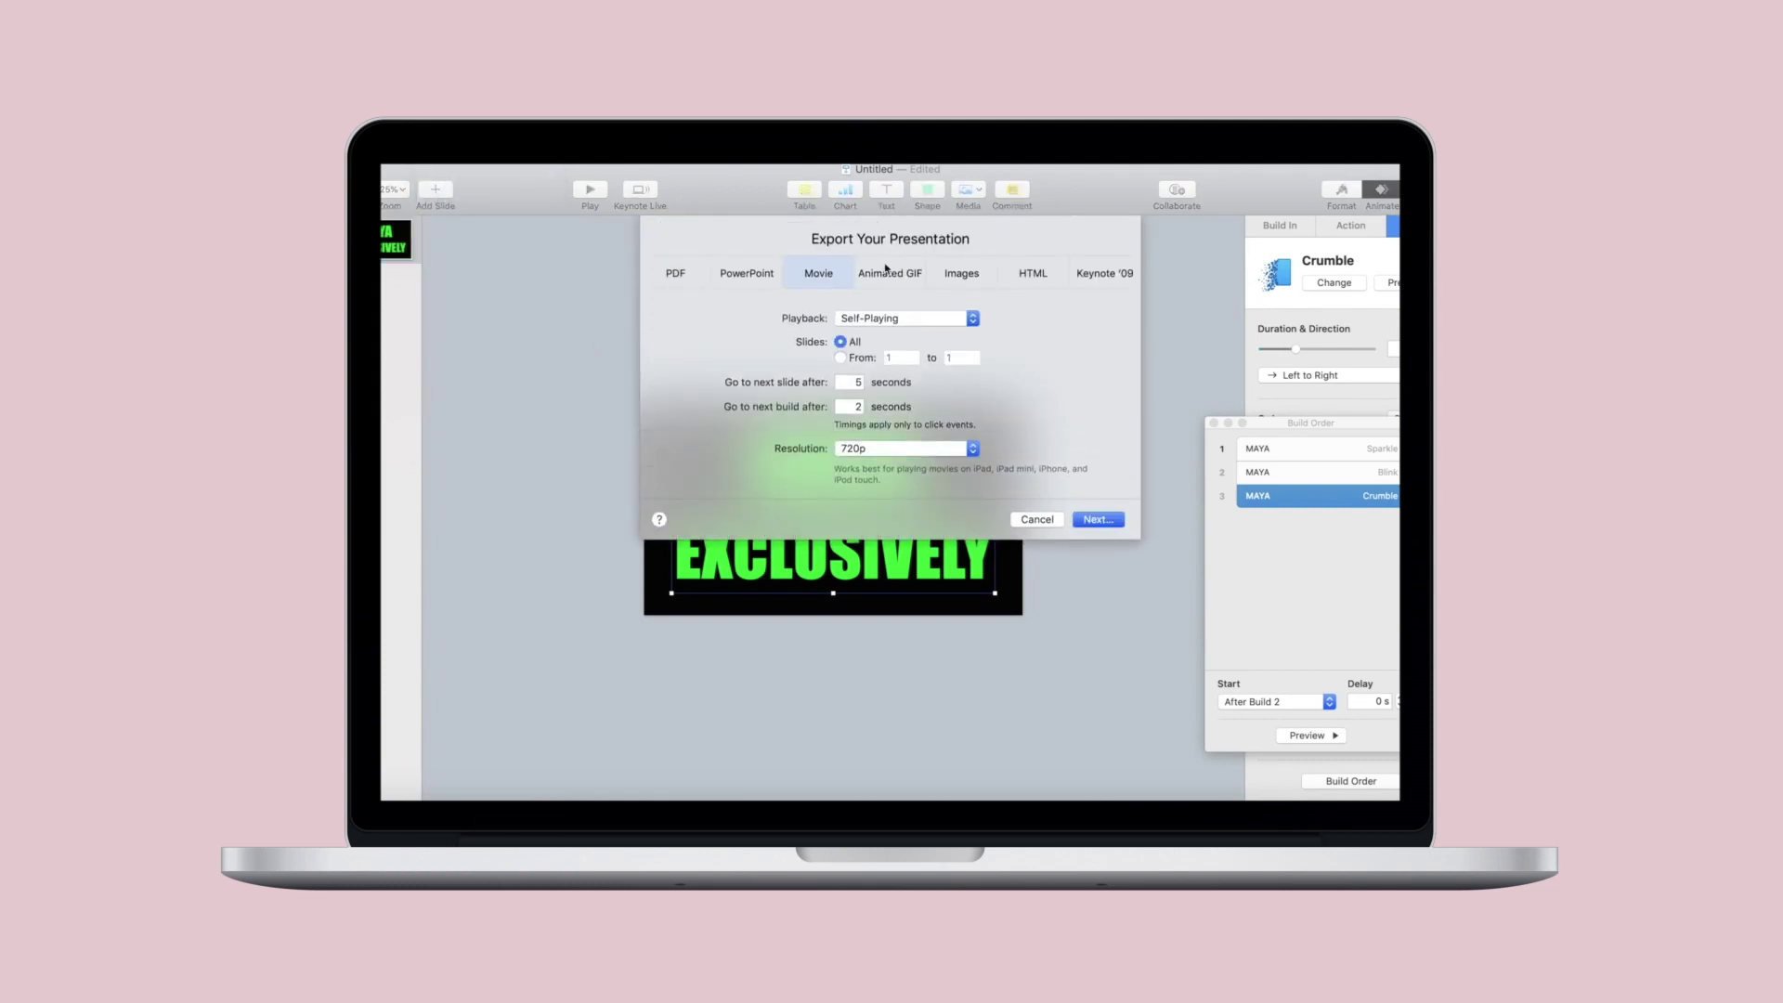
click(929, 451)
click(923, 463)
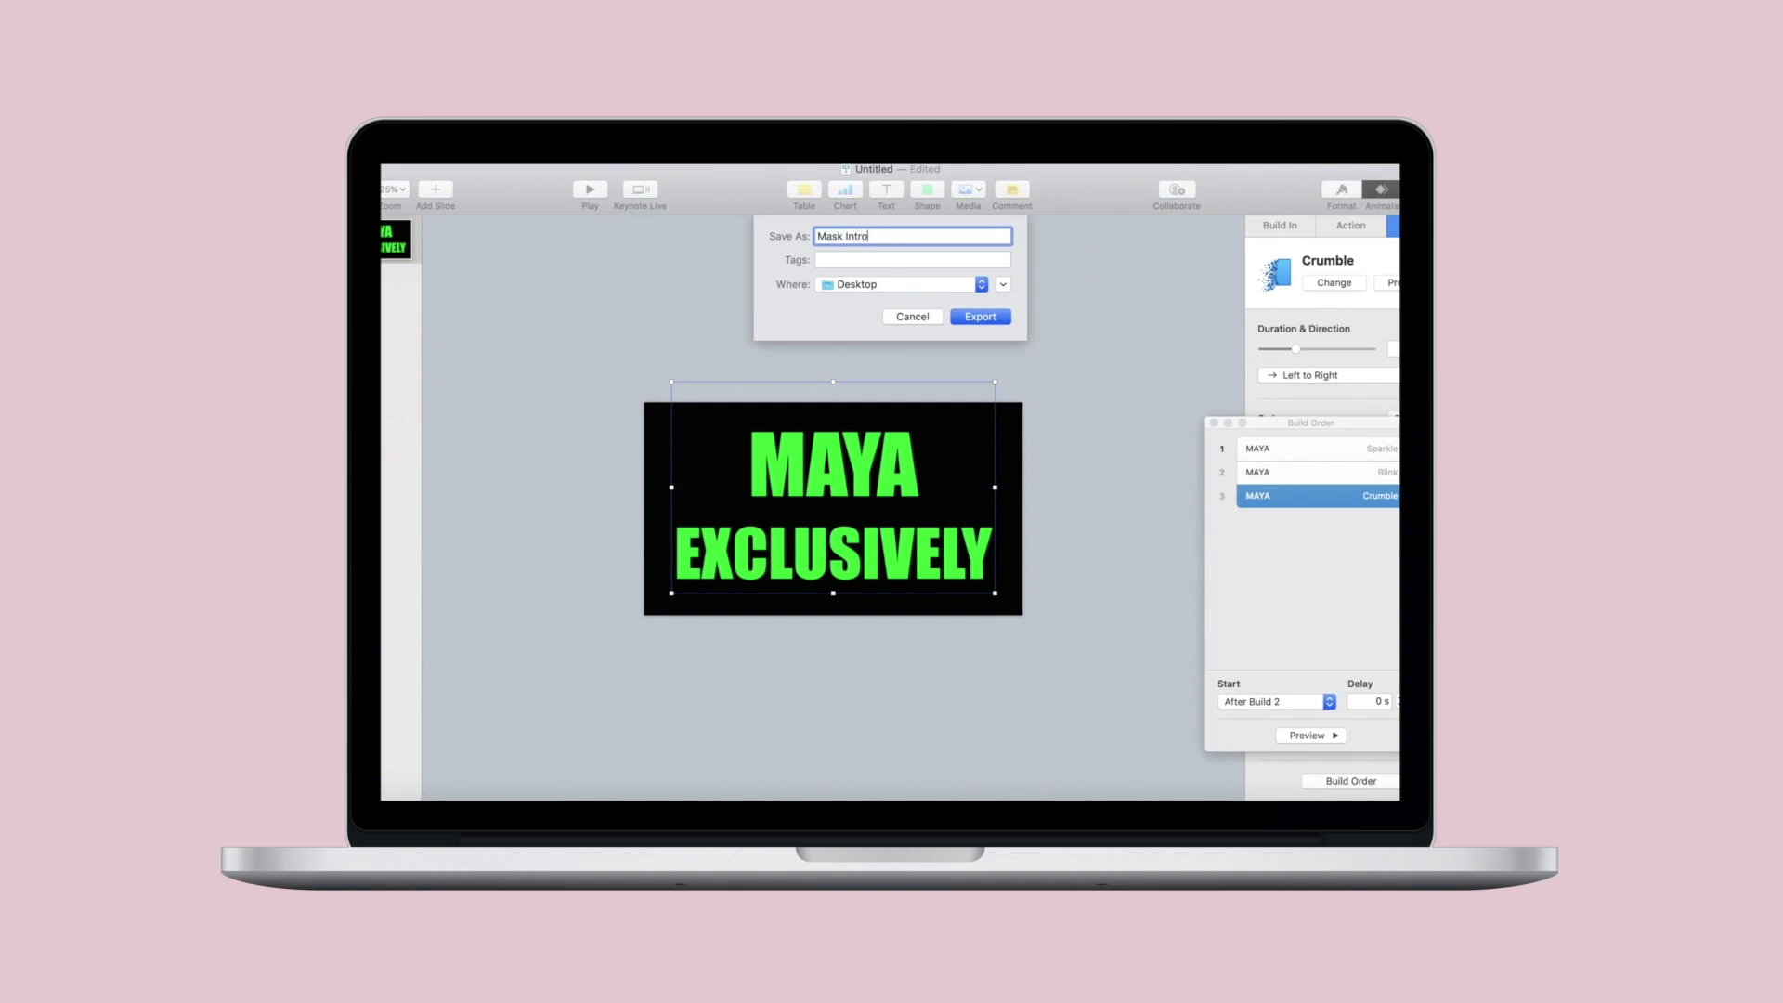
click(991, 319)
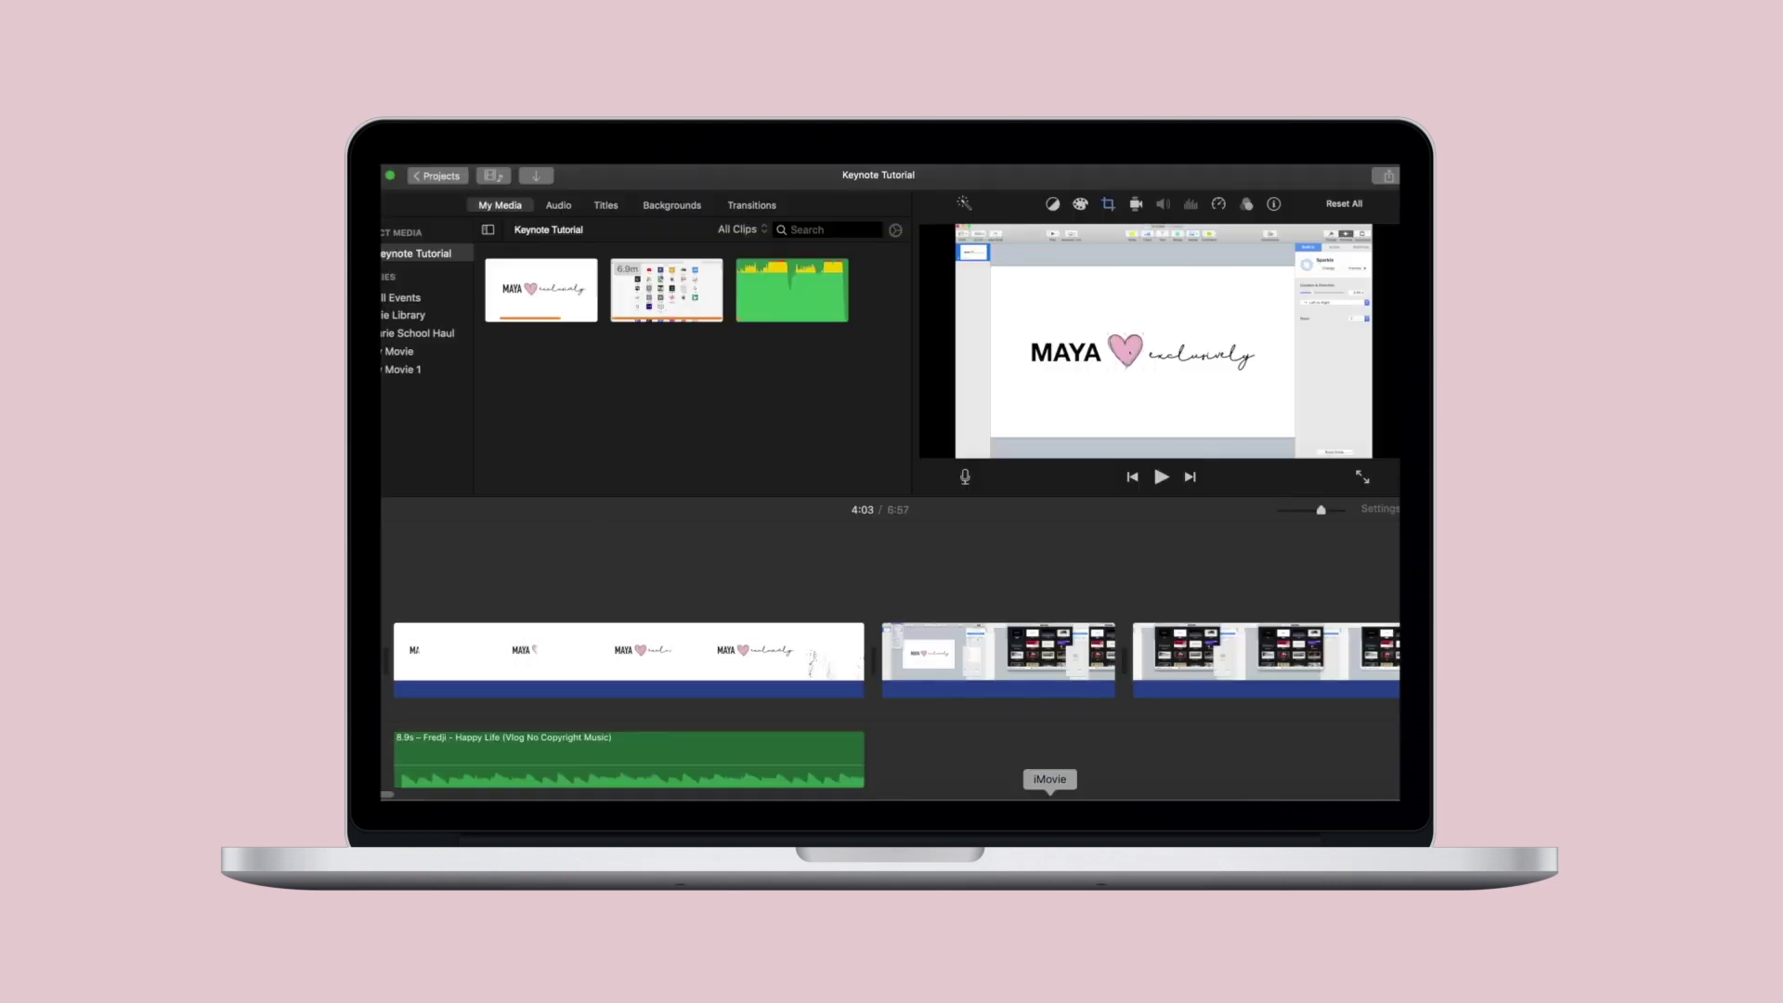
Switch to iMovie, create a new movie project, and import the portrait photo and the black MAYA EXCLUSIVELY title movie.
click(439, 176)
click(480, 365)
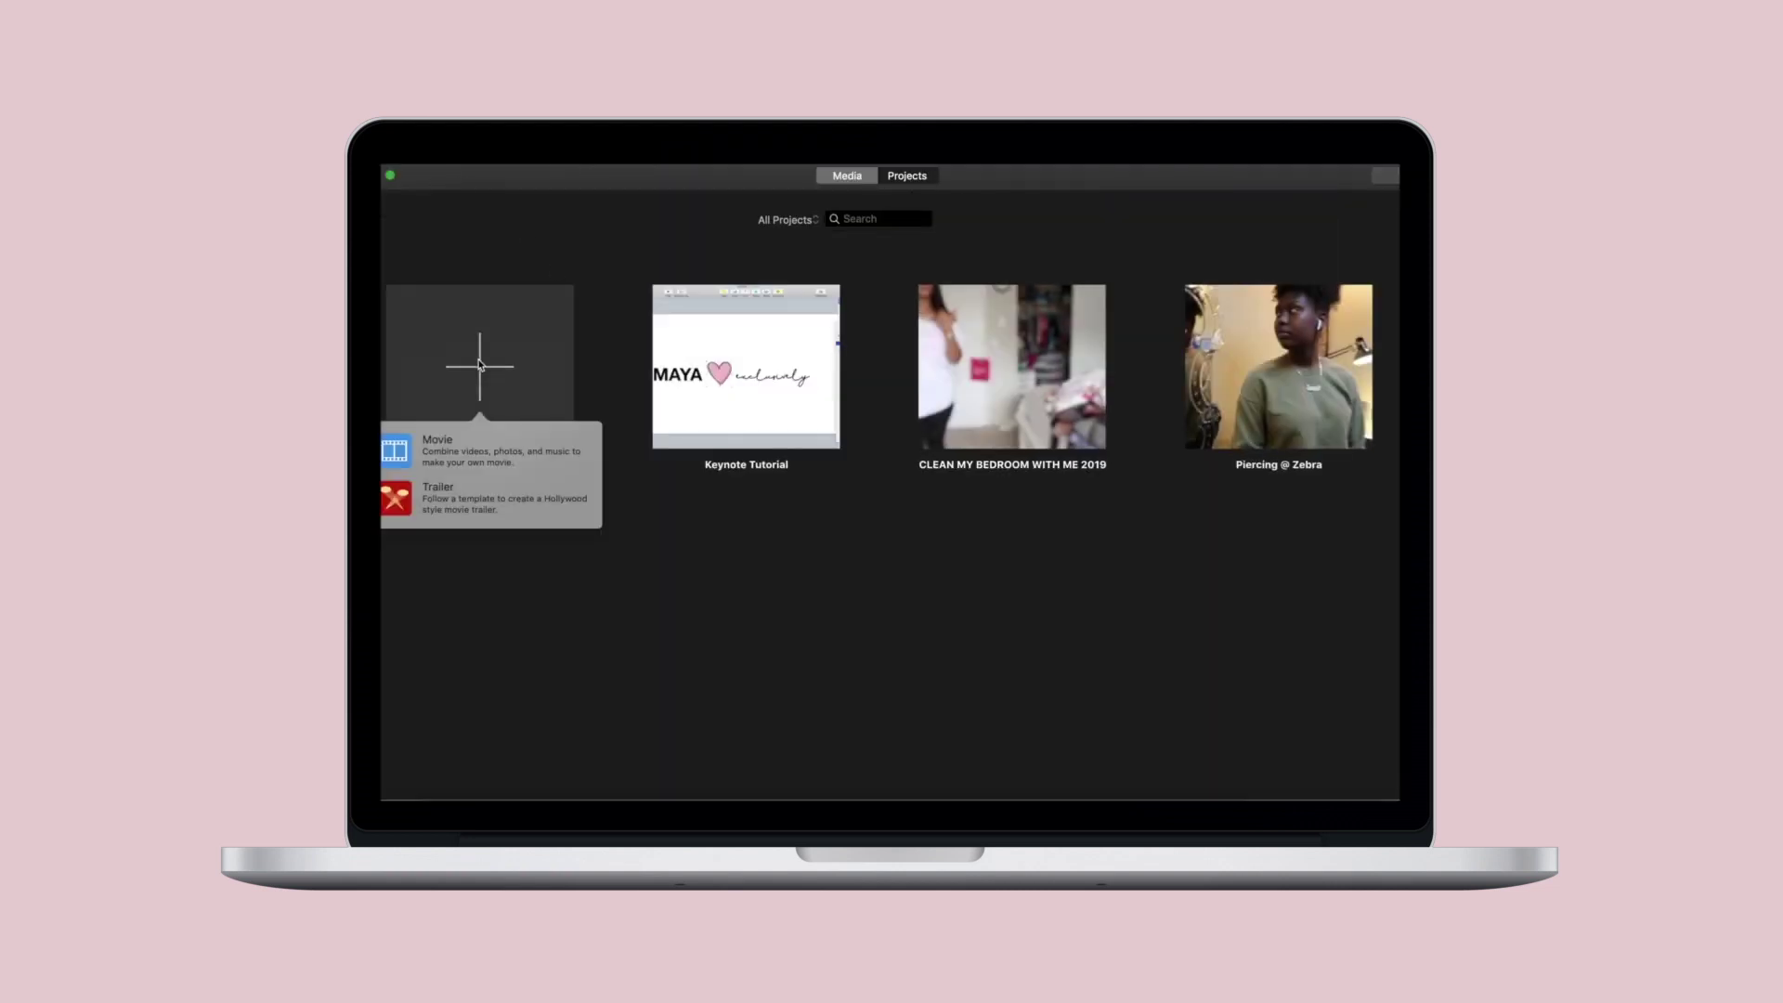
click(485, 452)
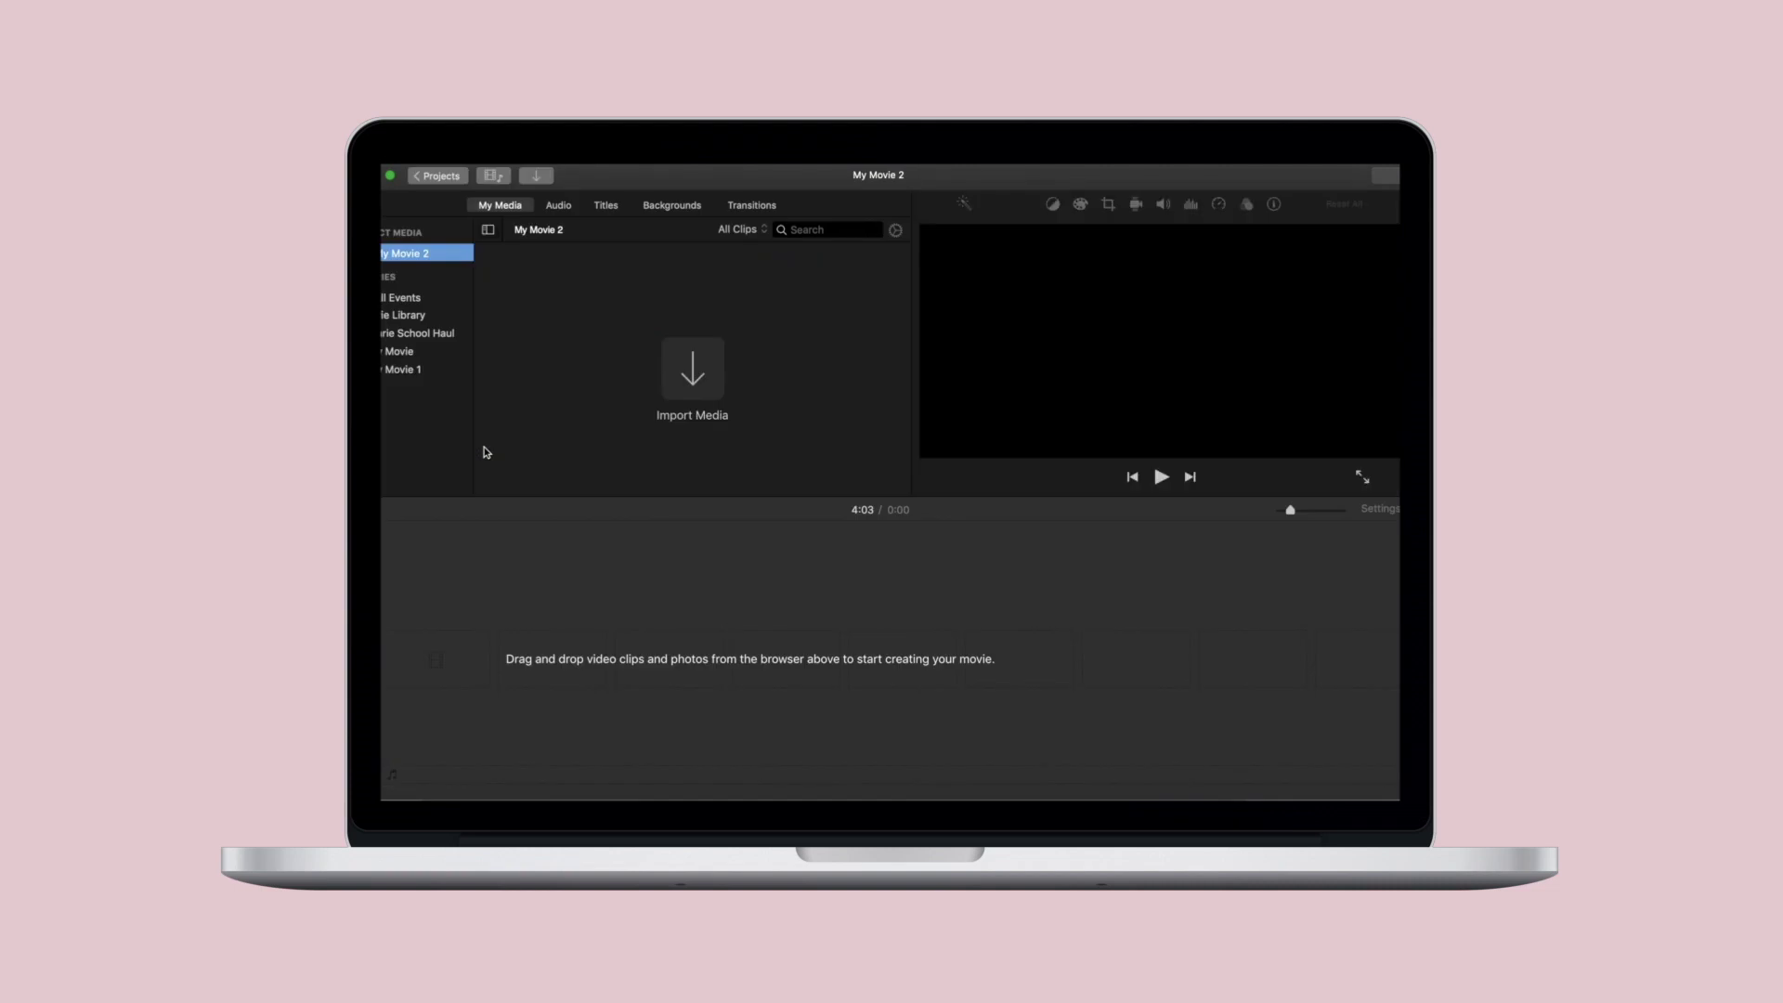
click(683, 367)
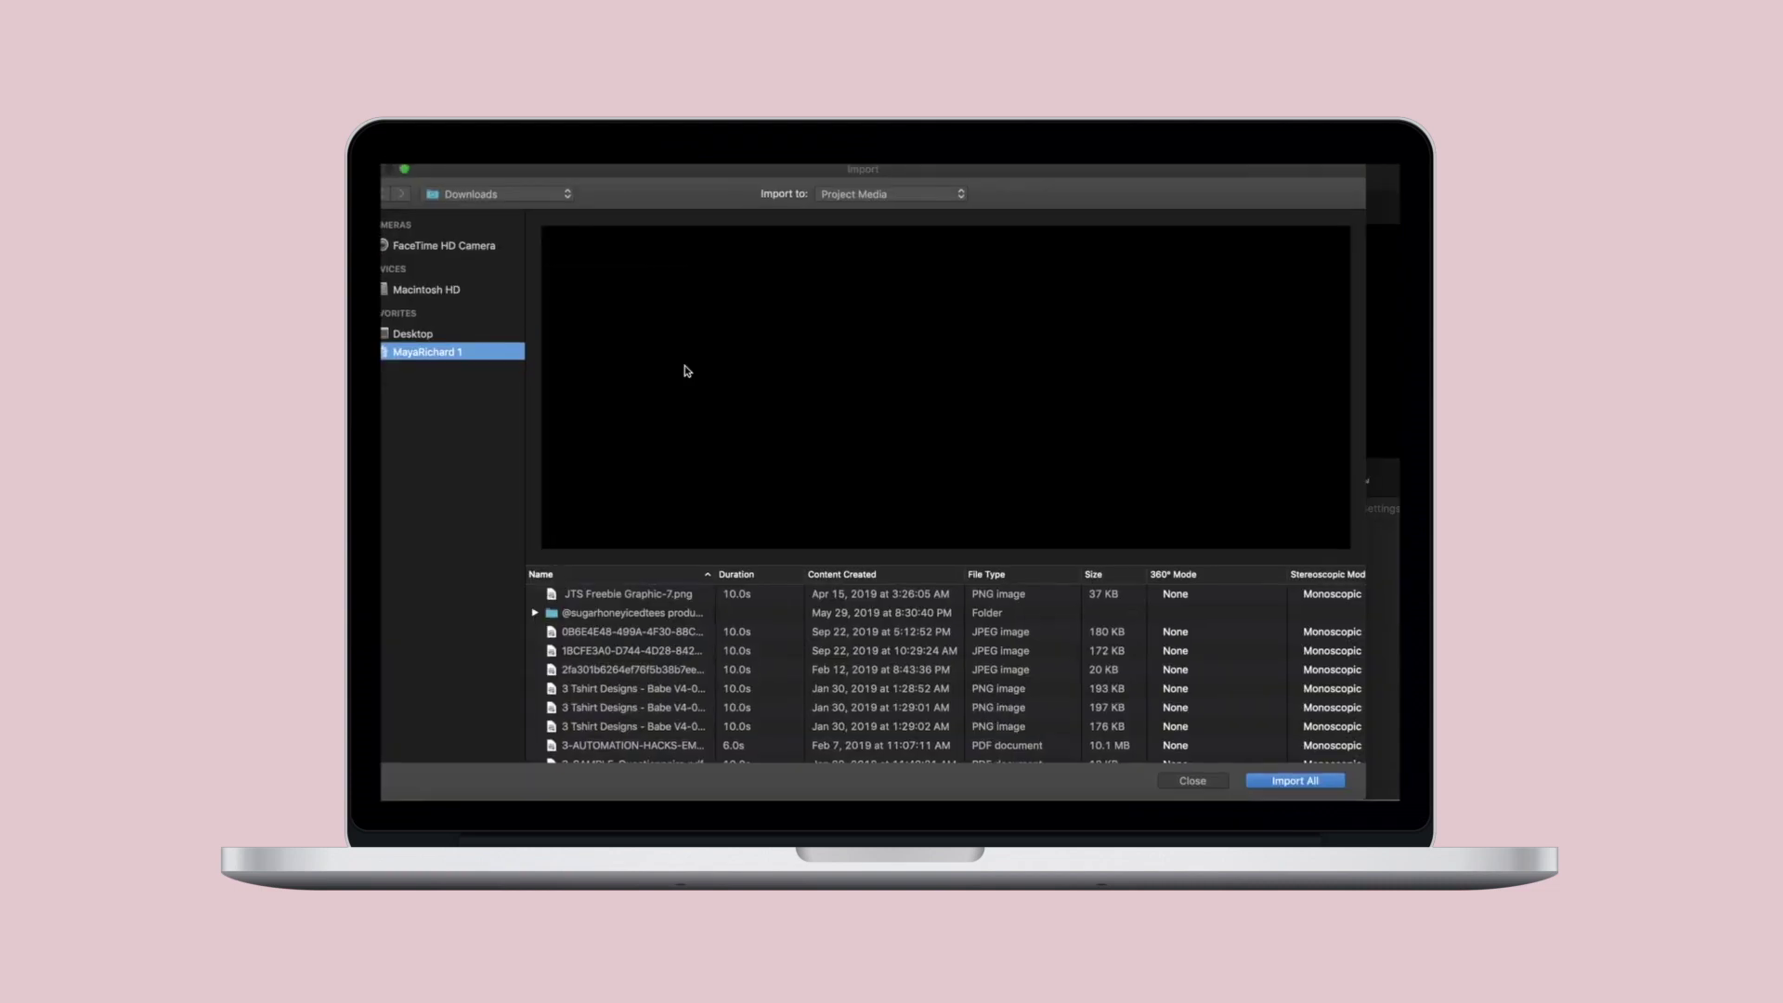
click(604, 737)
click(1293, 781)
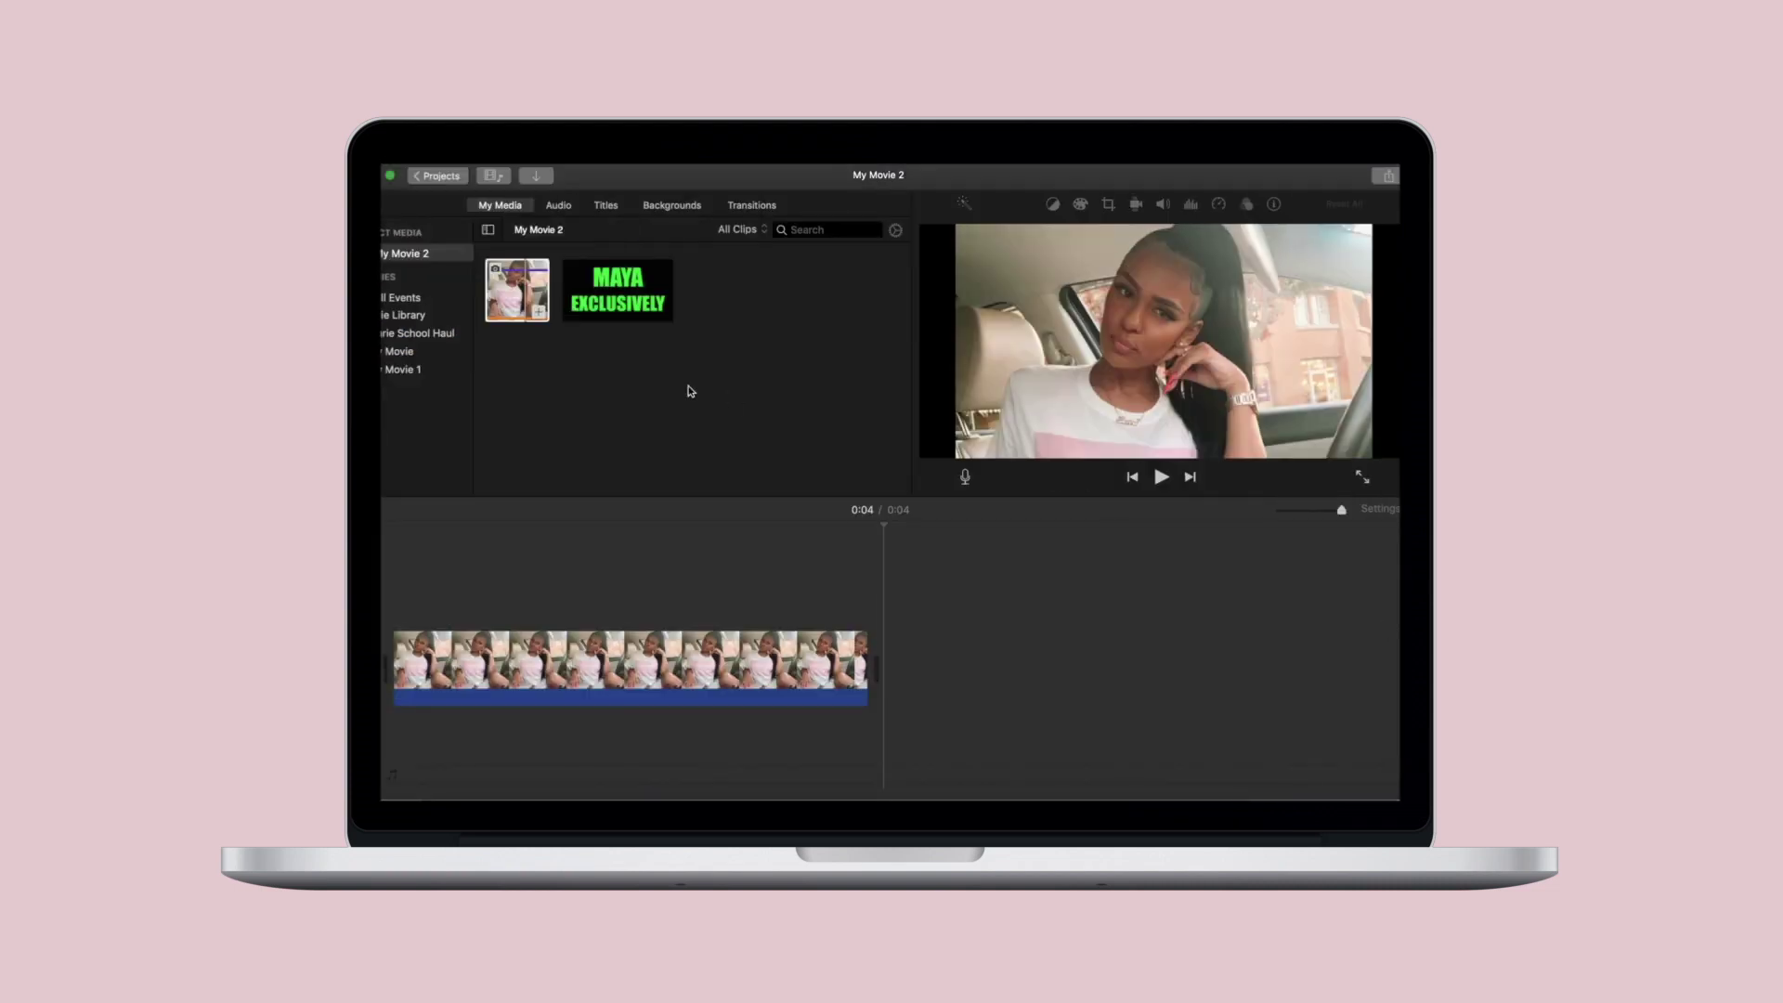
Place the black MAYA EXCLUSIVELY clip above the portrait photo, then split off and delete its blank opening.
drag(617, 290, 395, 595)
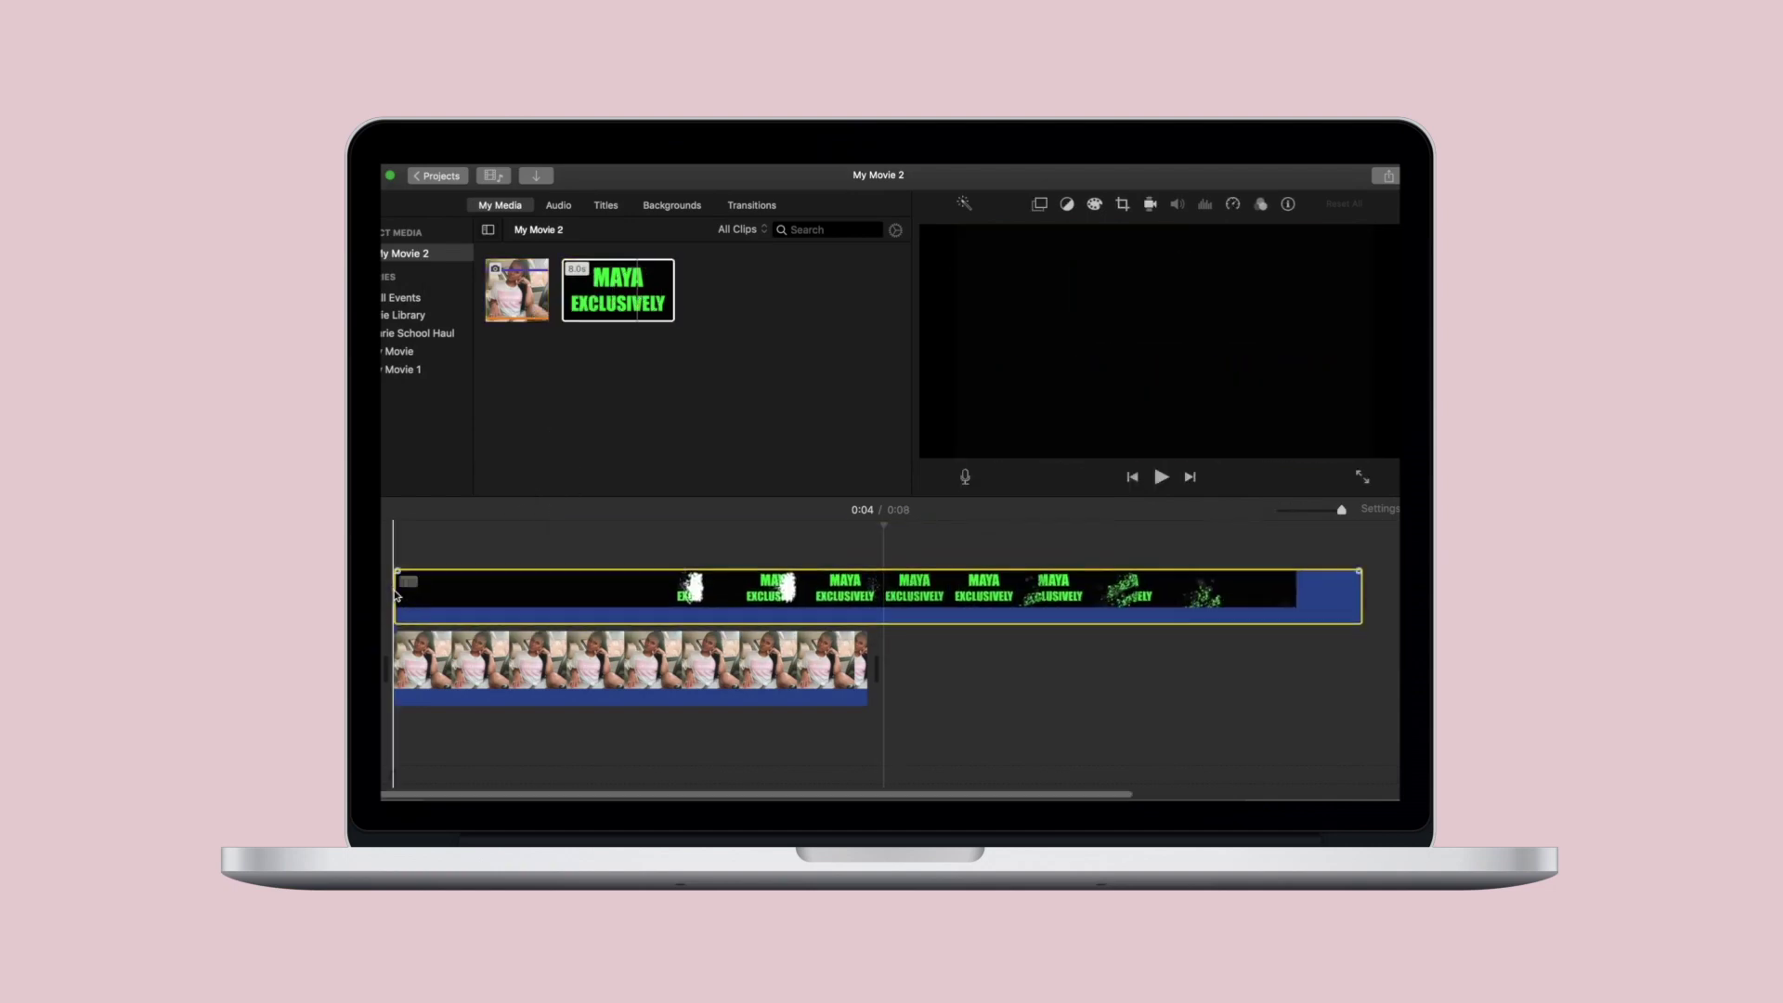
click(634, 575)
key(super+b)
key(Delete)
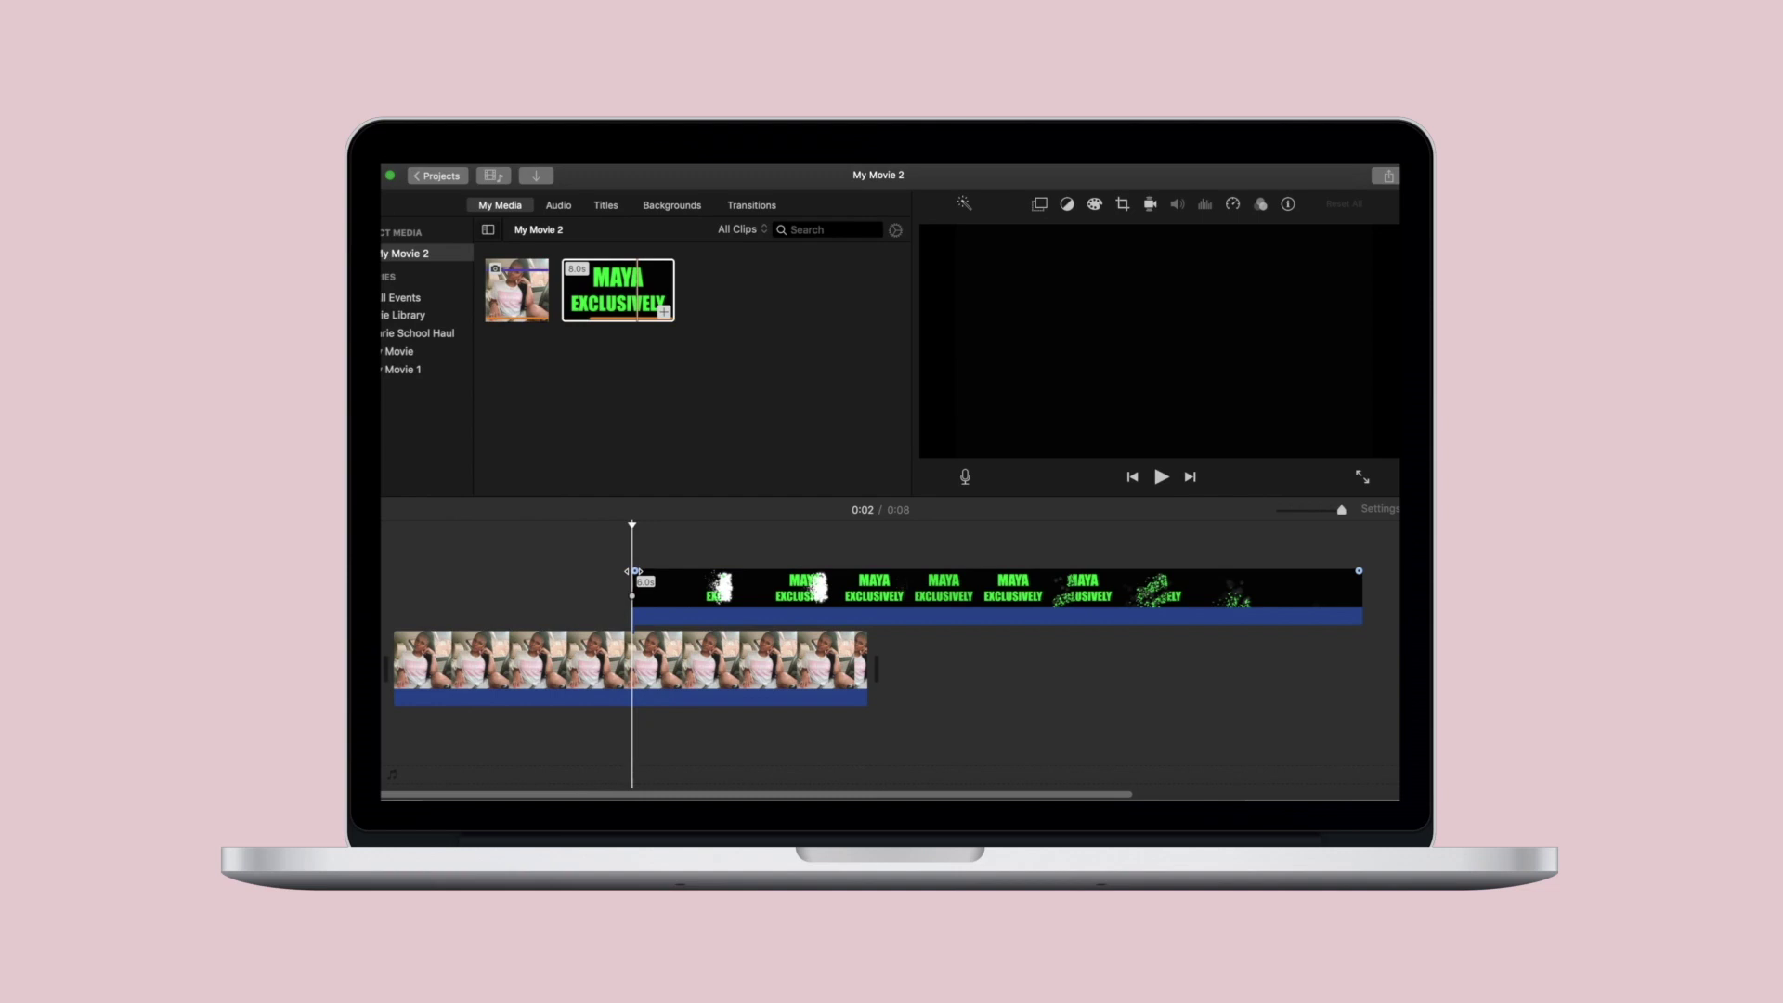
Move the title clip to the start of the timeline and extend the portrait photo to match its length.
click(999, 554)
drag(1259, 595, 1008, 595)
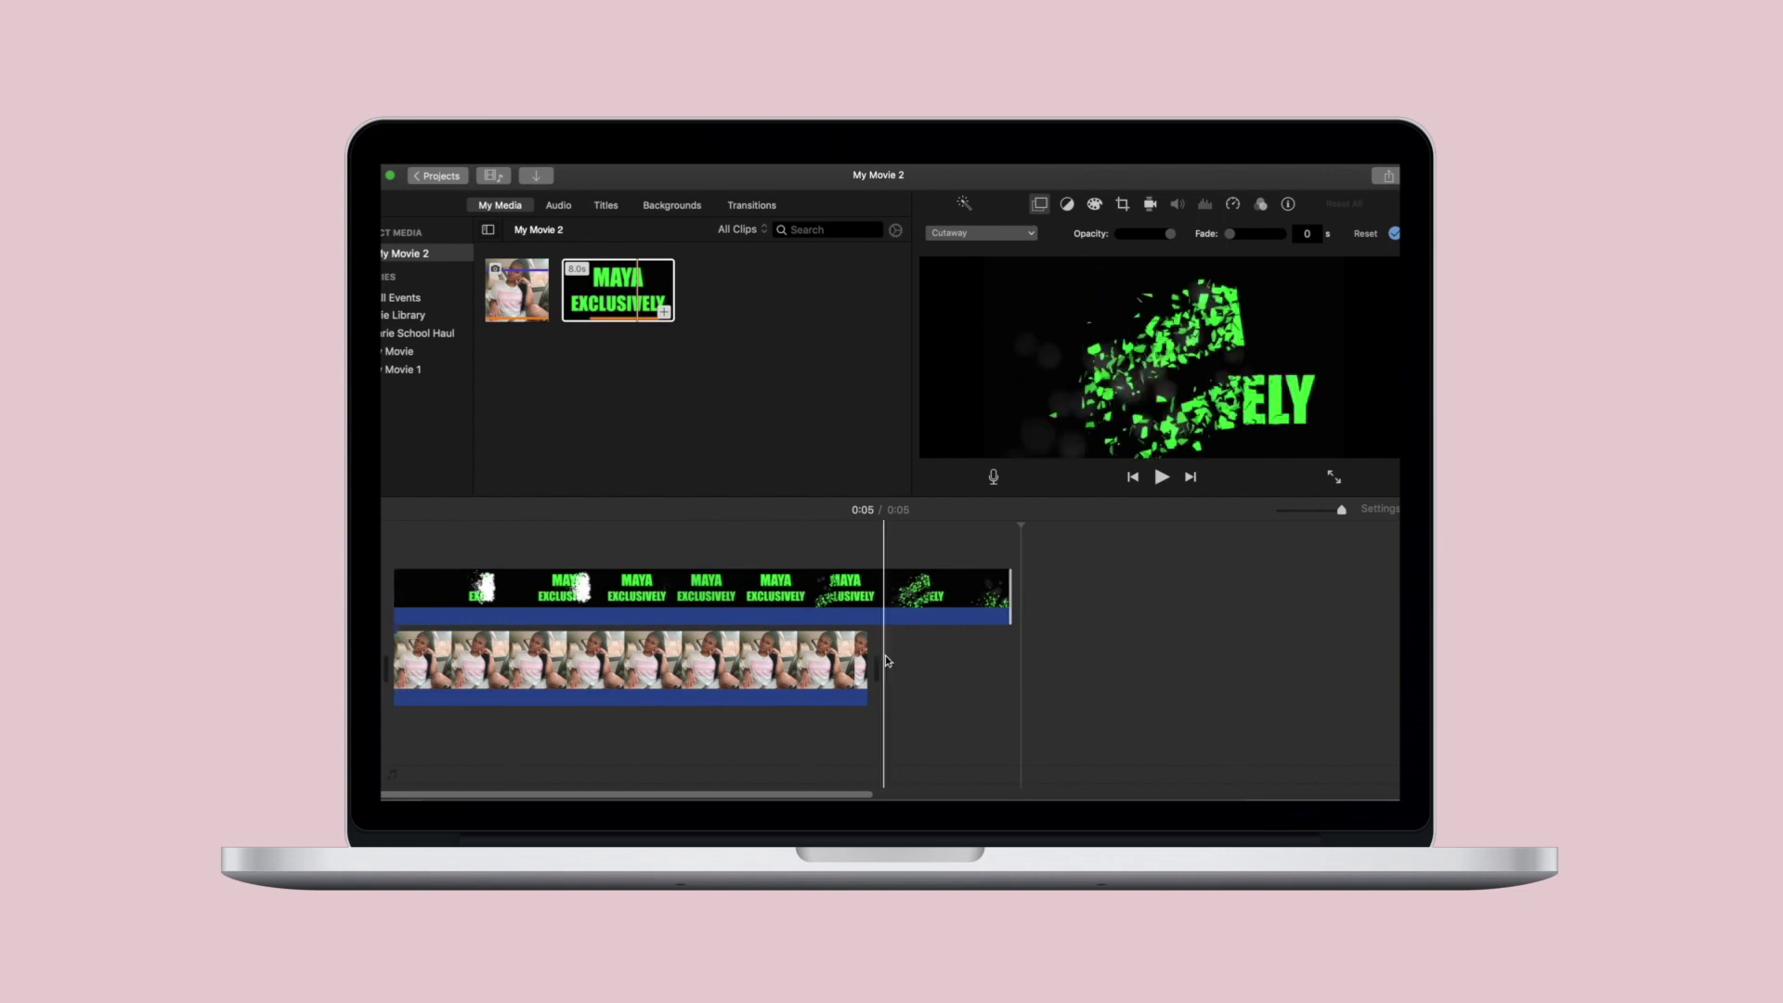
drag(868, 667, 1002, 667)
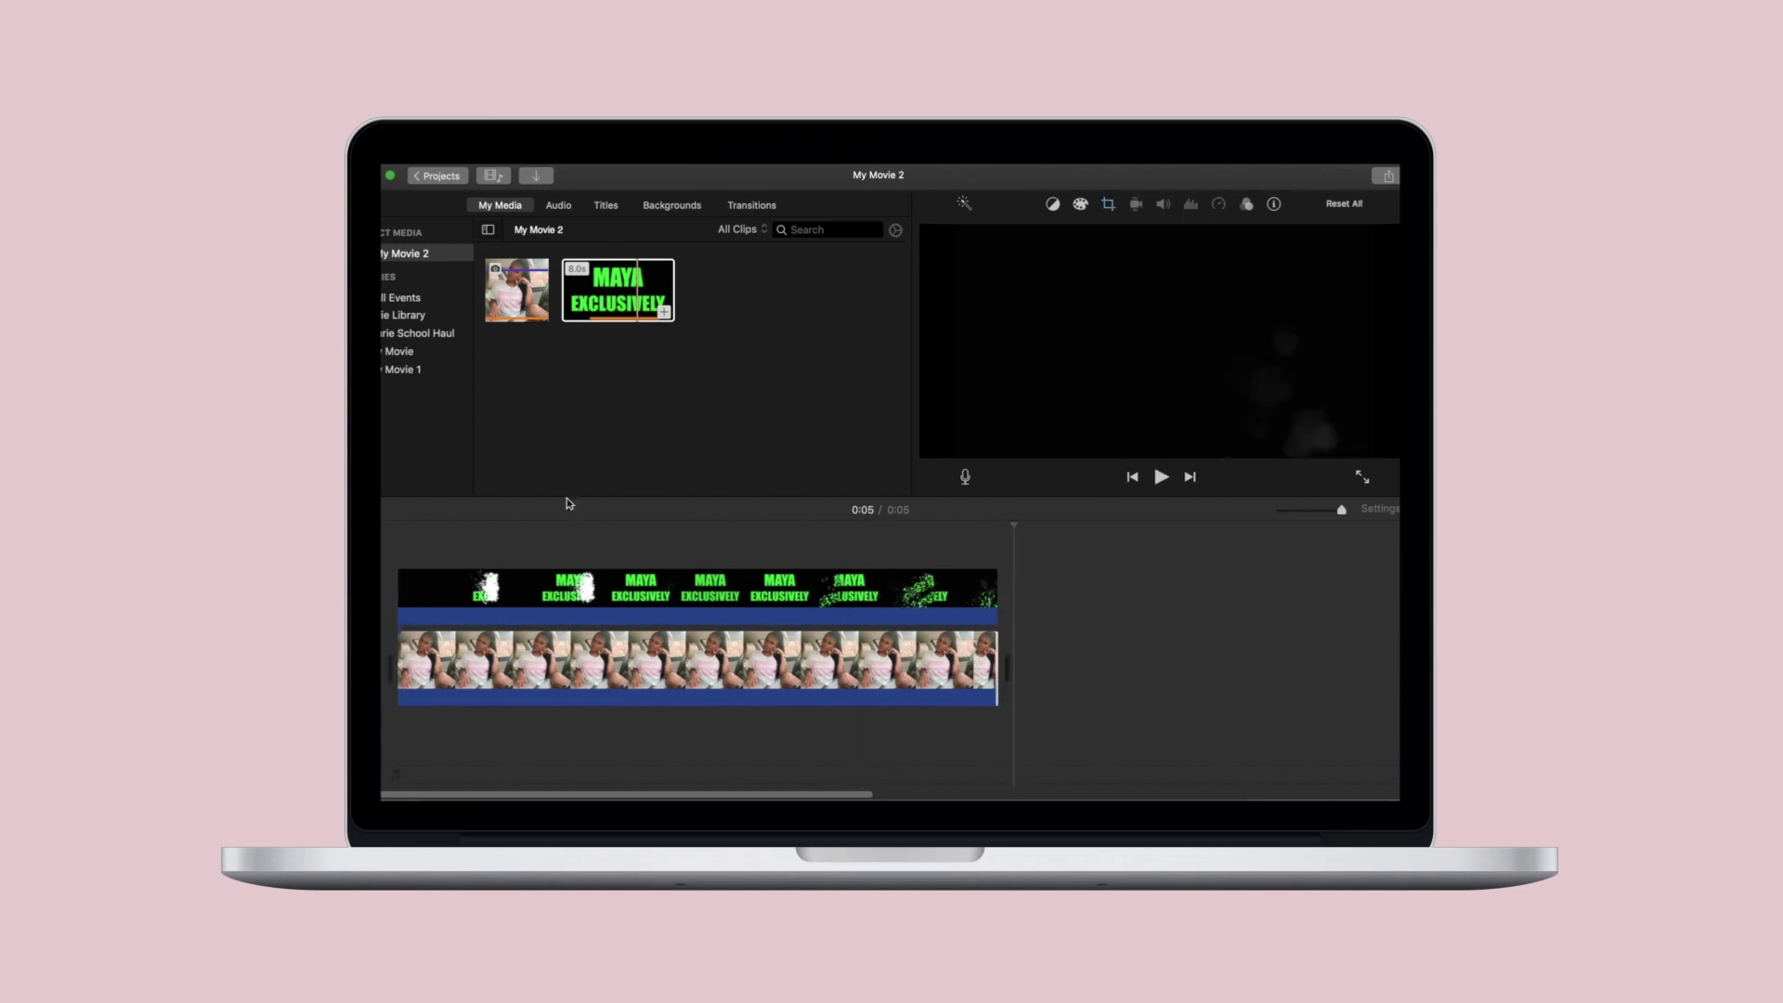
Set the title clip's overlay to Green/Blue Screen so the portrait fills the letters, and play the result.
click(618, 587)
click(966, 234)
click(975, 260)
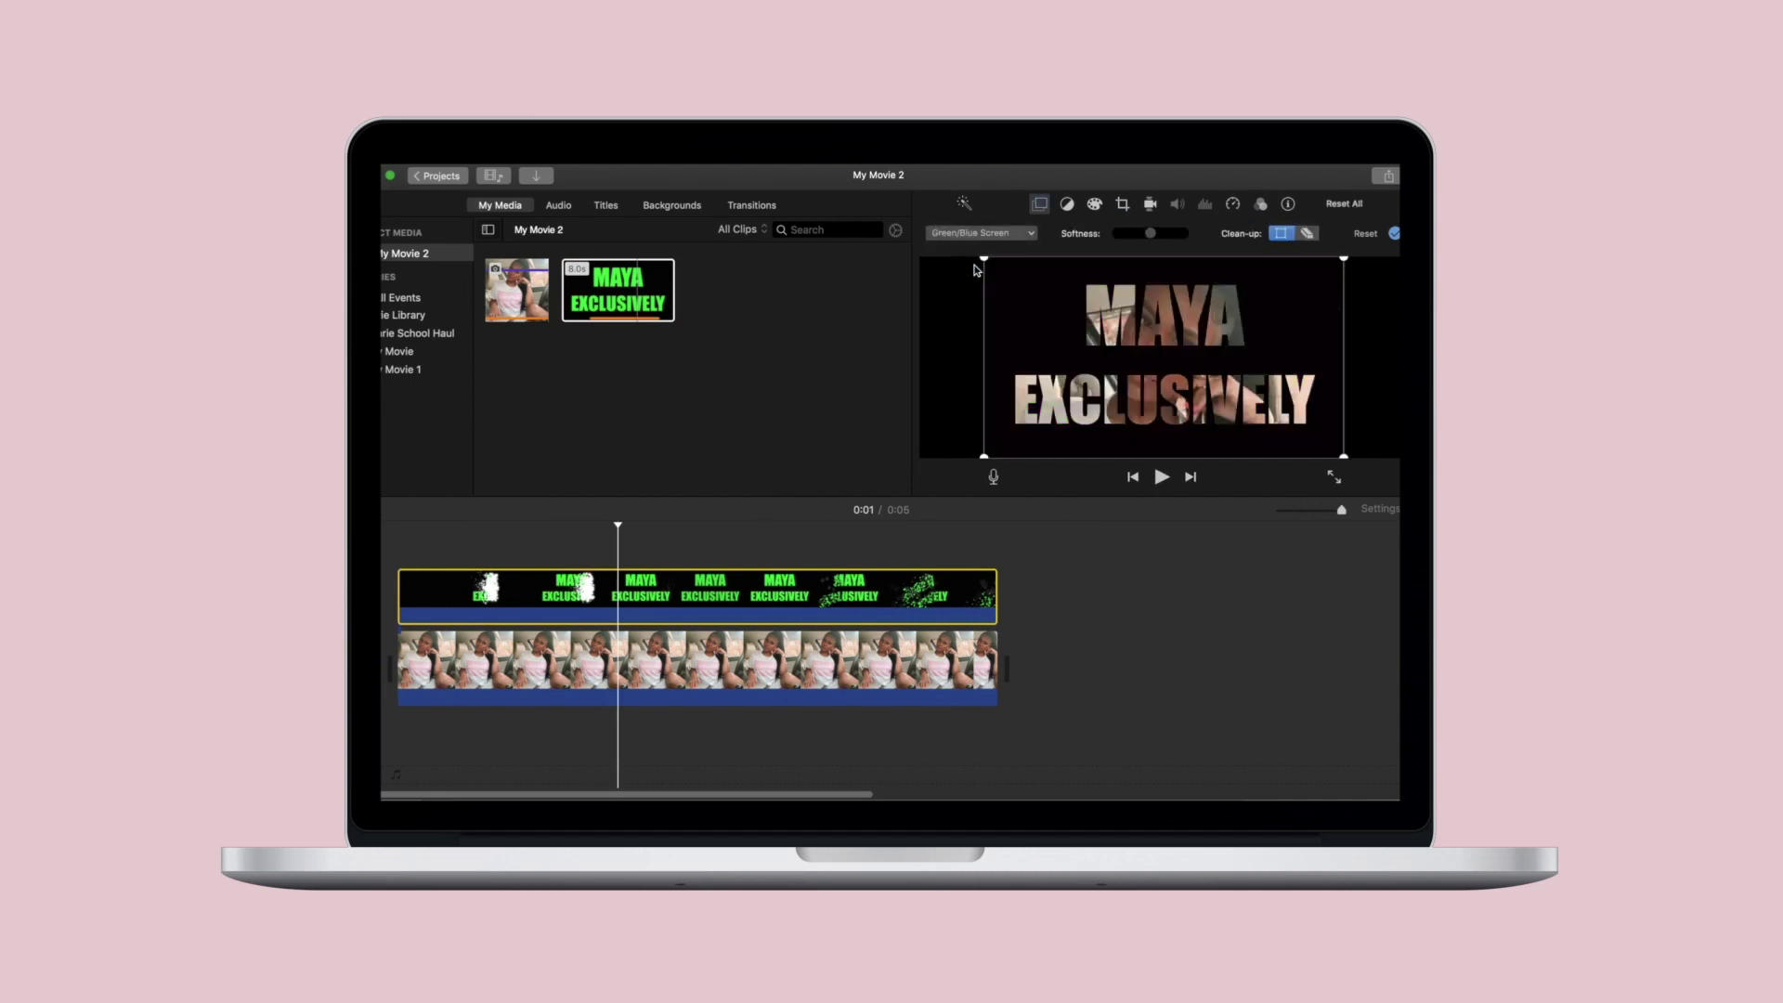
key(space)
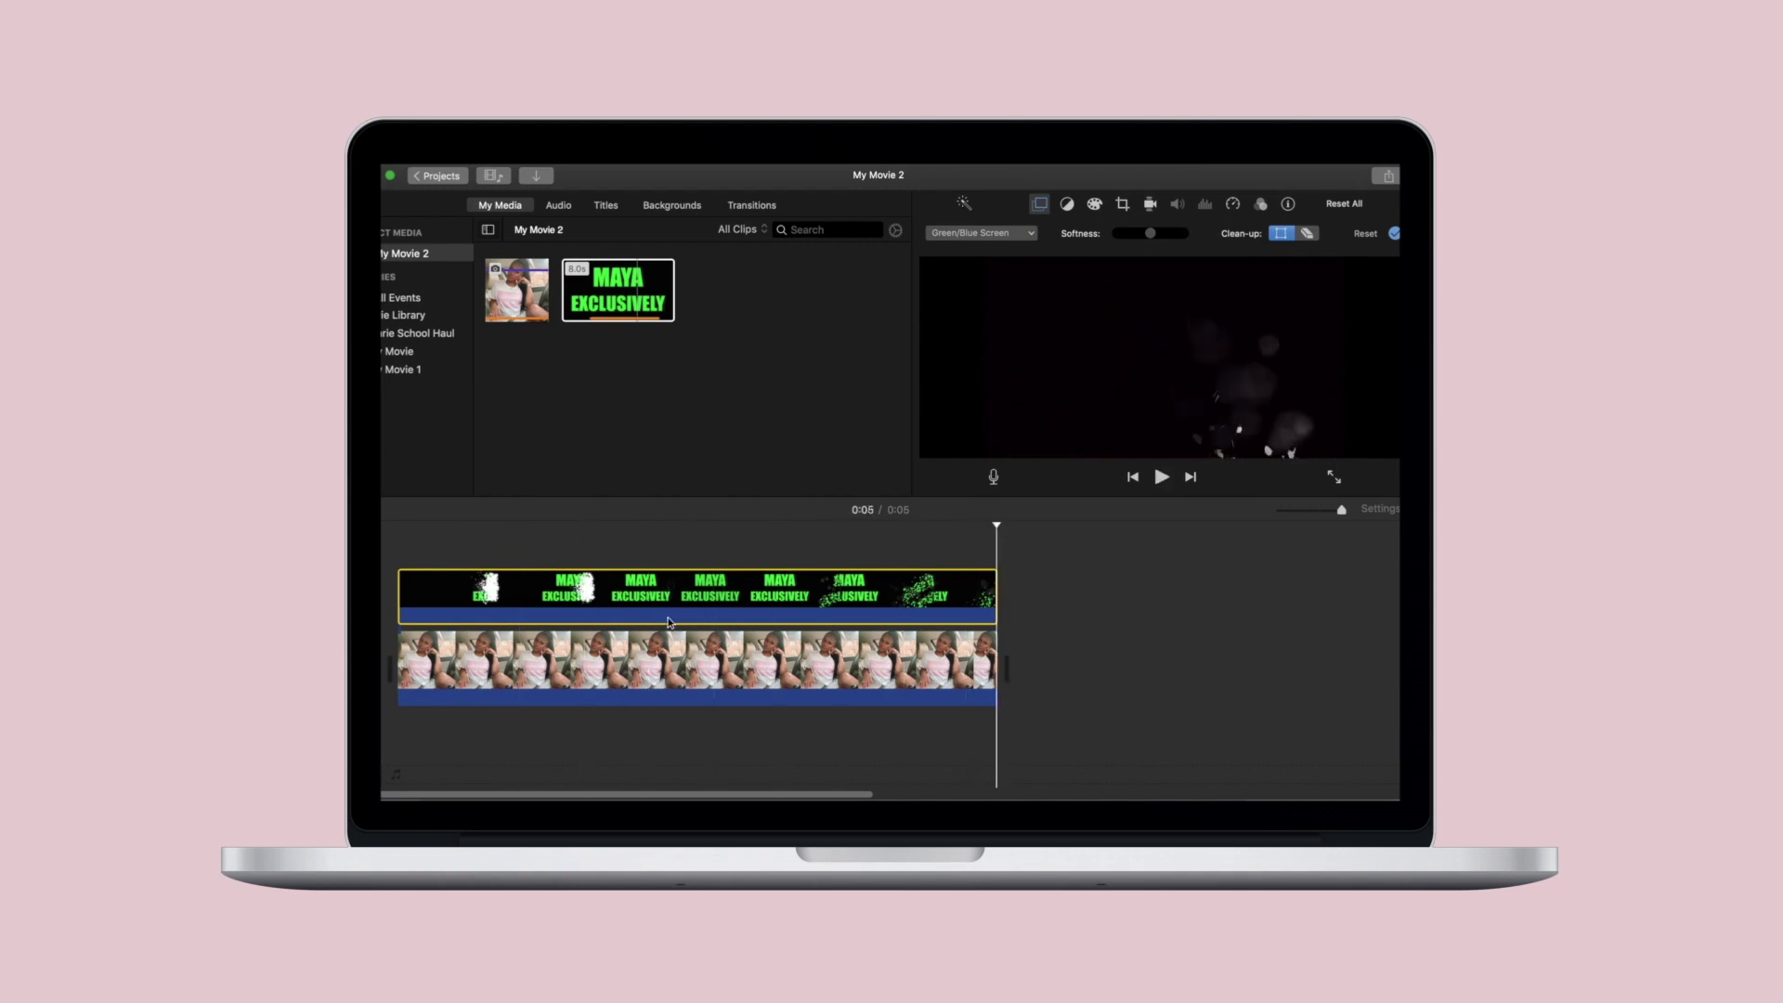
Import the second haute-chocolate stock photo from the Baubles & Bubbles folder and place it in the emptied timeline.
key(super+i)
click(760, 610)
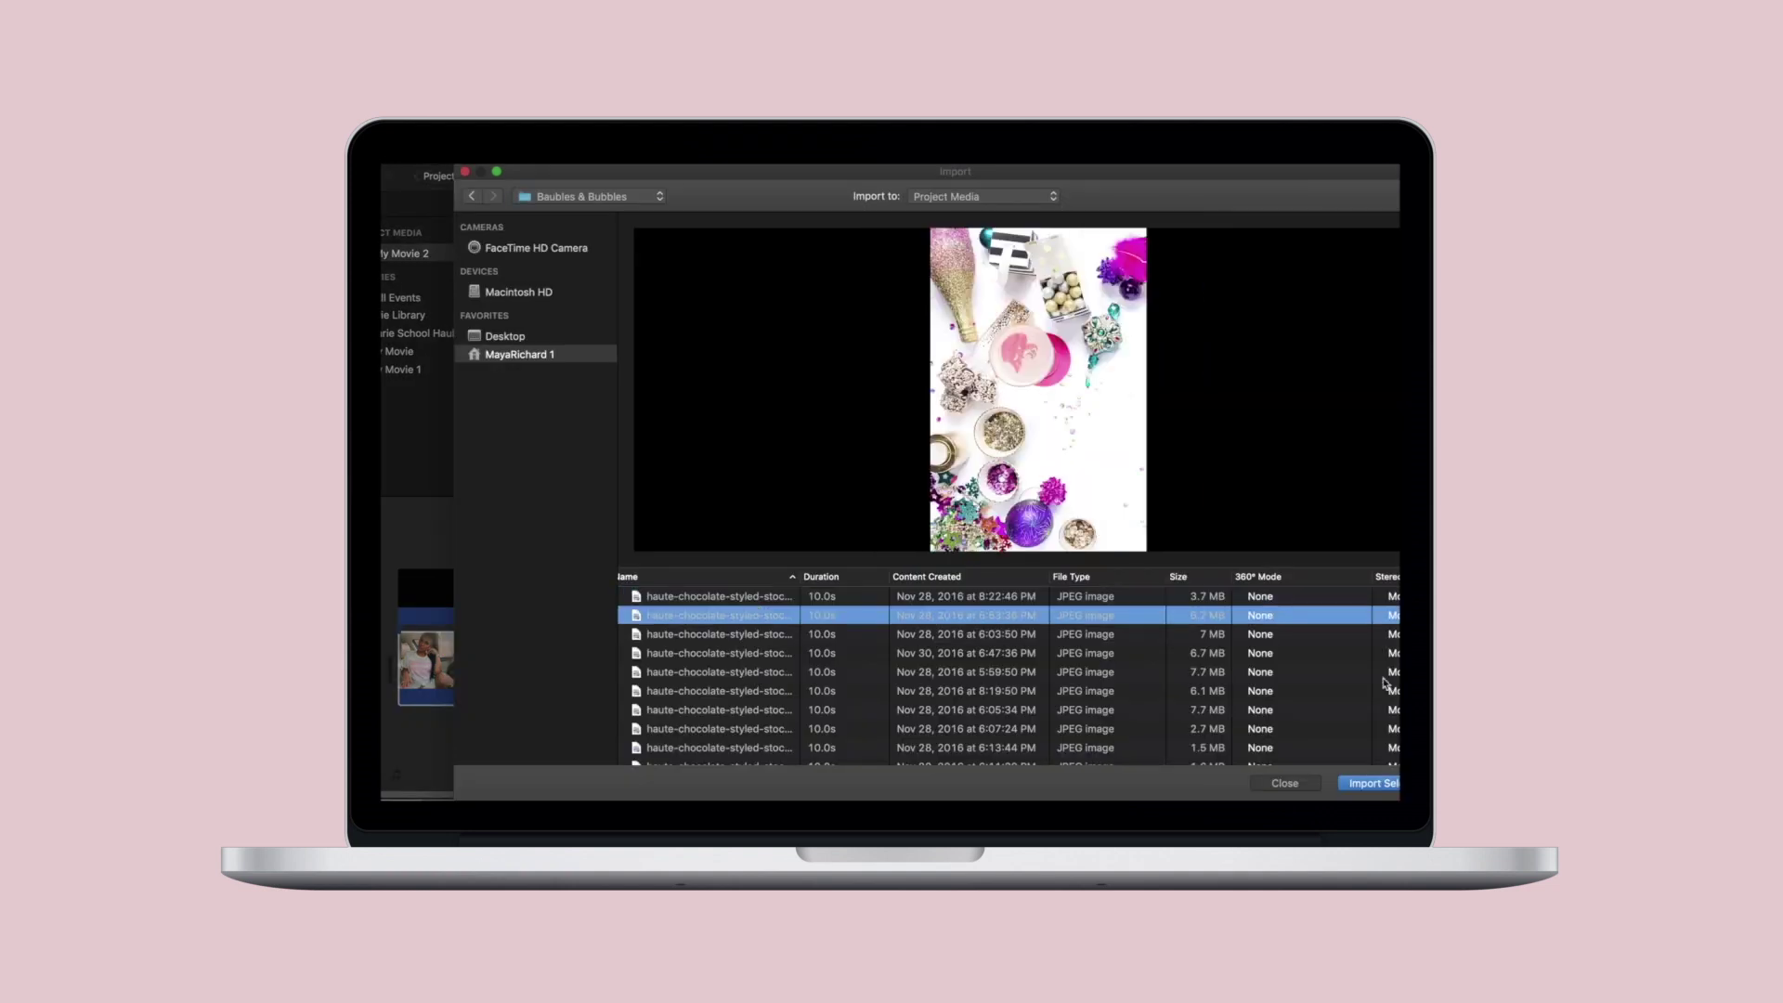
click(1386, 785)
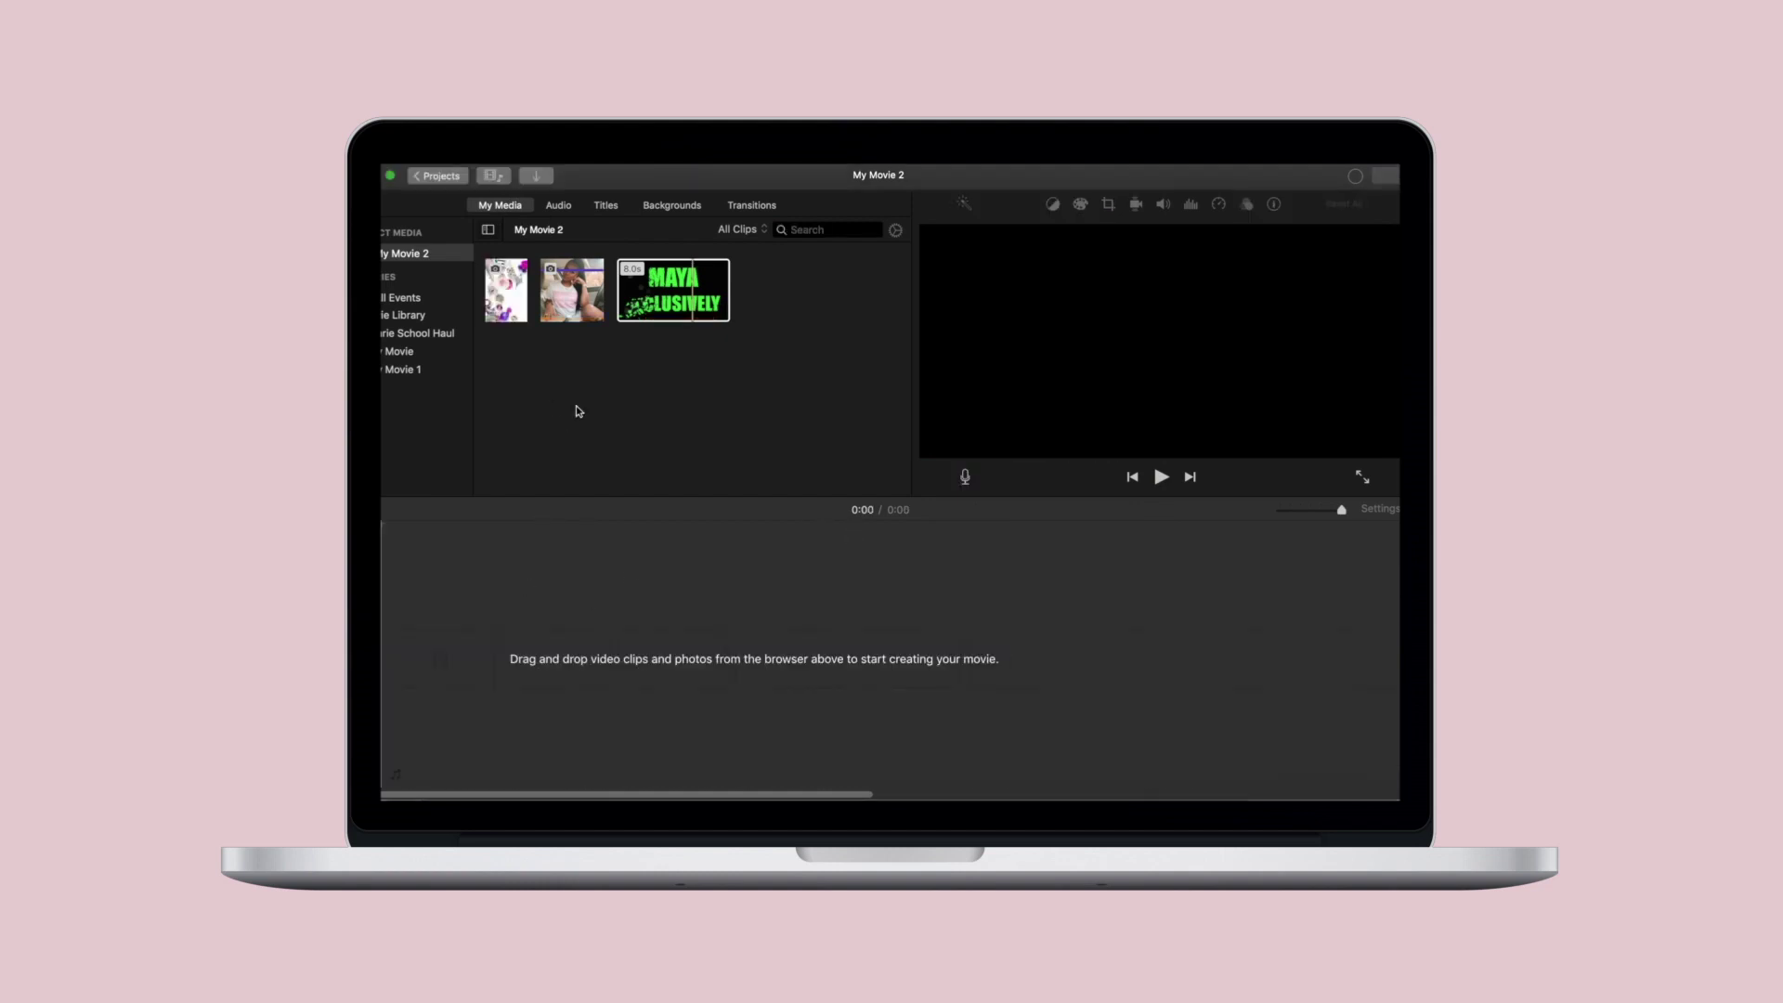
click(520, 314)
drag(520, 314, 632, 557)
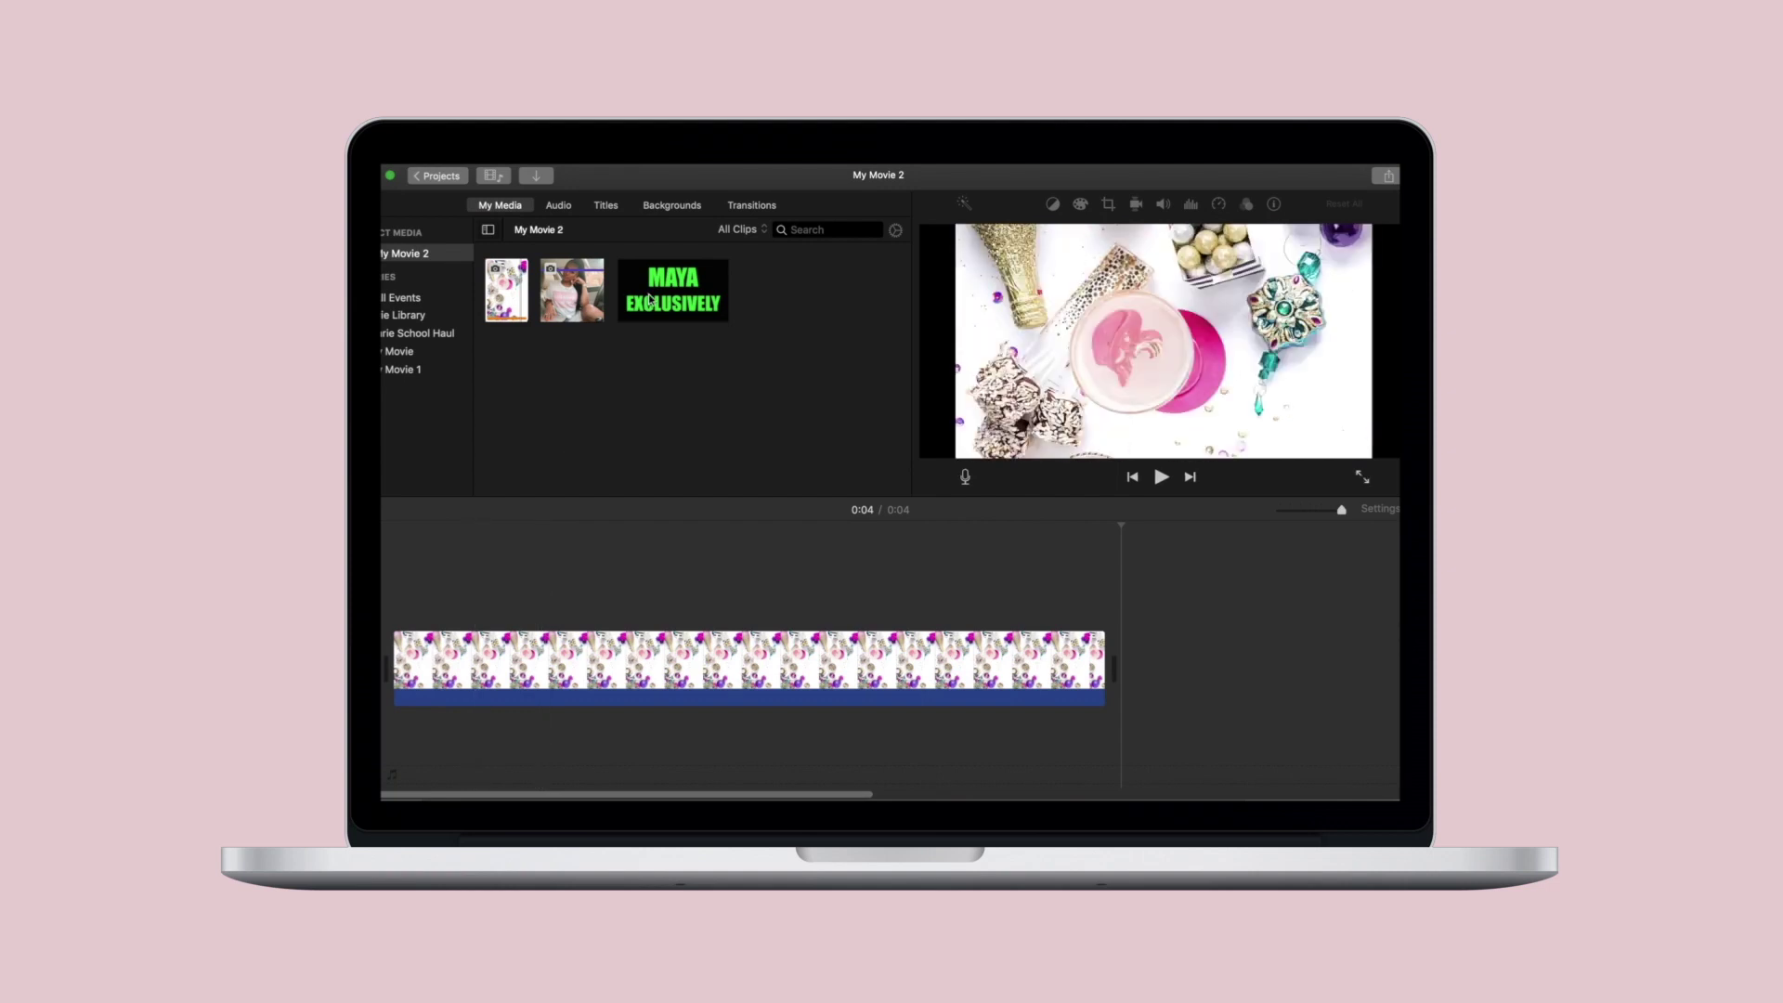
Place the black MAYA EXCLUSIVELY clip above the stock photo and cut away its blank opening.
drag(650, 299, 402, 594)
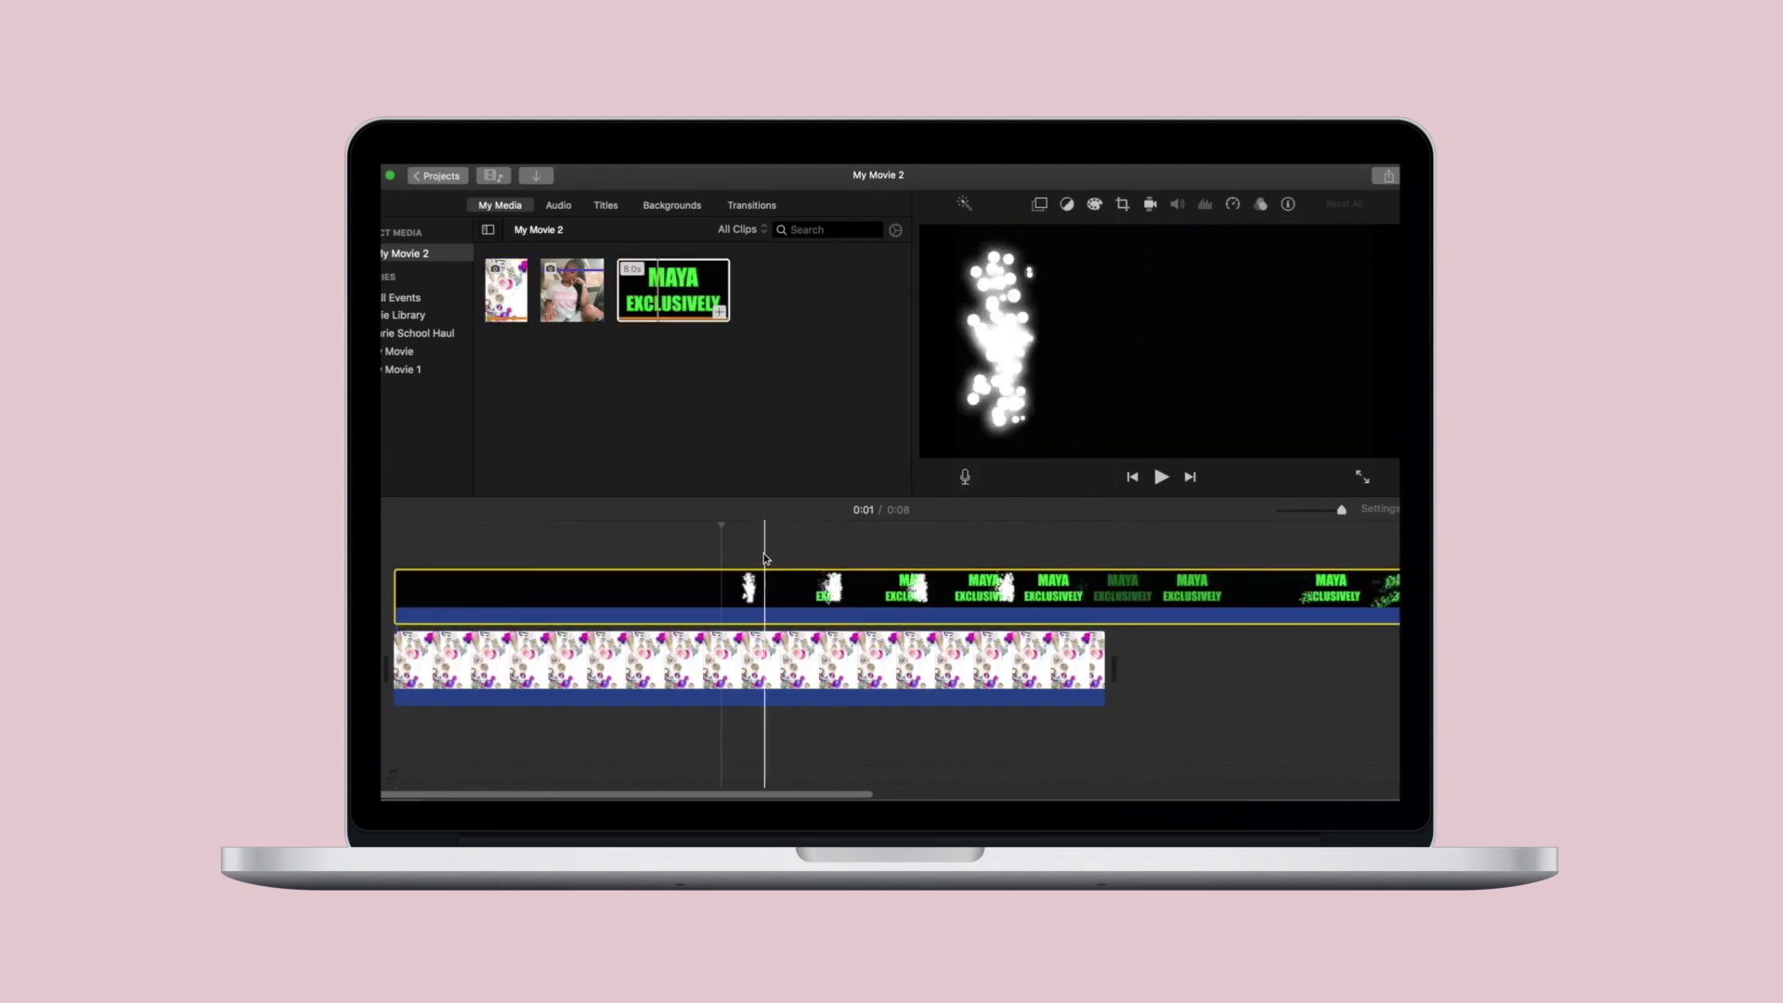
key(super+b)
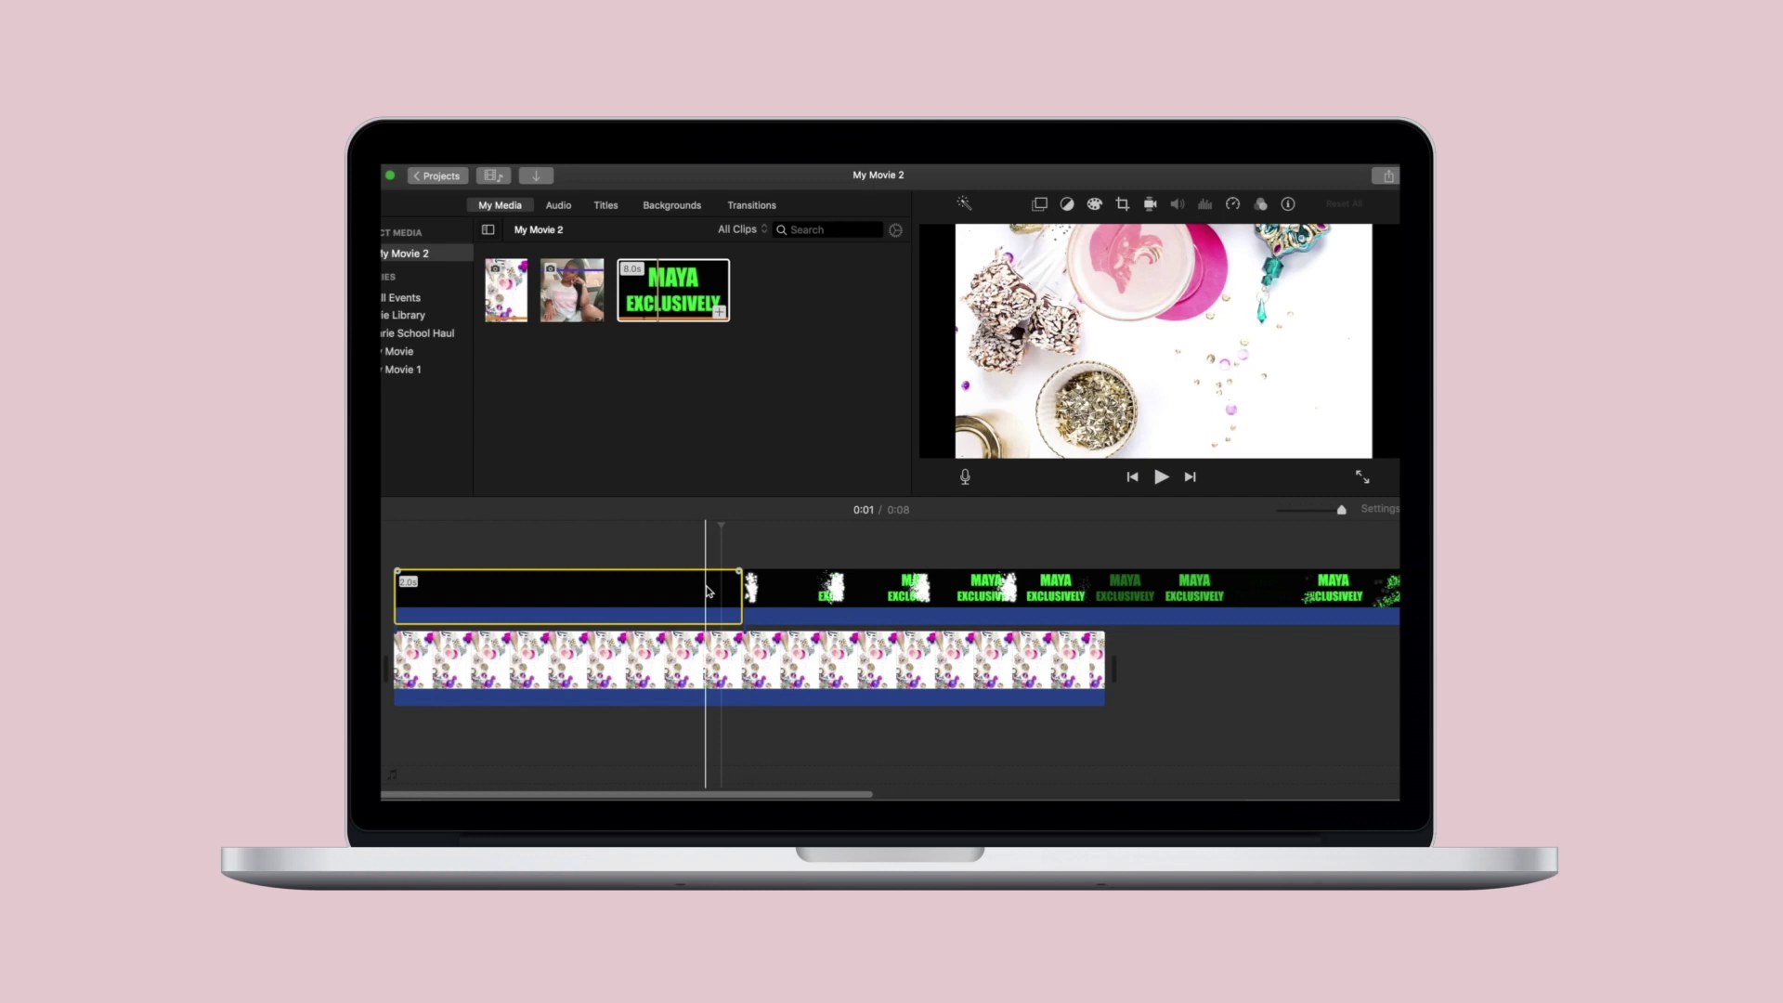
key(Delete)
Move the title clip to the start of the timeline and match its length with the stock photo.
click(797, 592)
drag(797, 593, 447, 595)
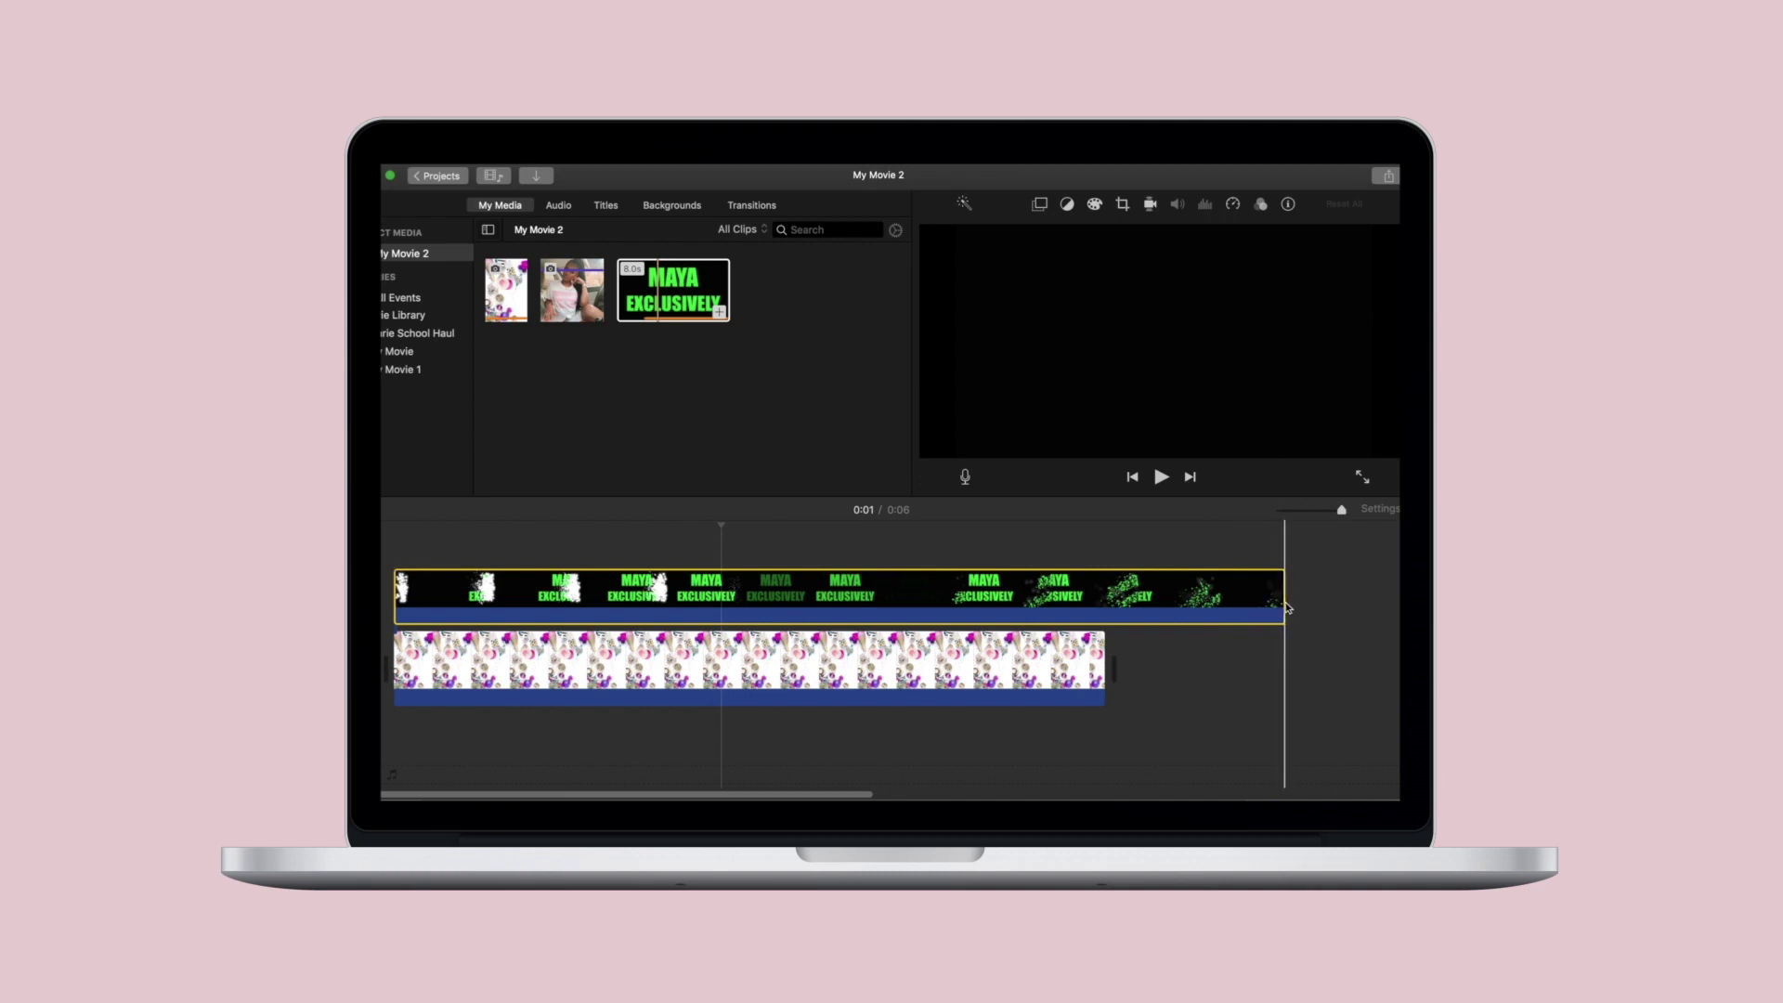
drag(1287, 609, 1200, 601)
Change the title clip's overlay from Cutaway to Green/Blue Screen over the stock photo.
click(1038, 205)
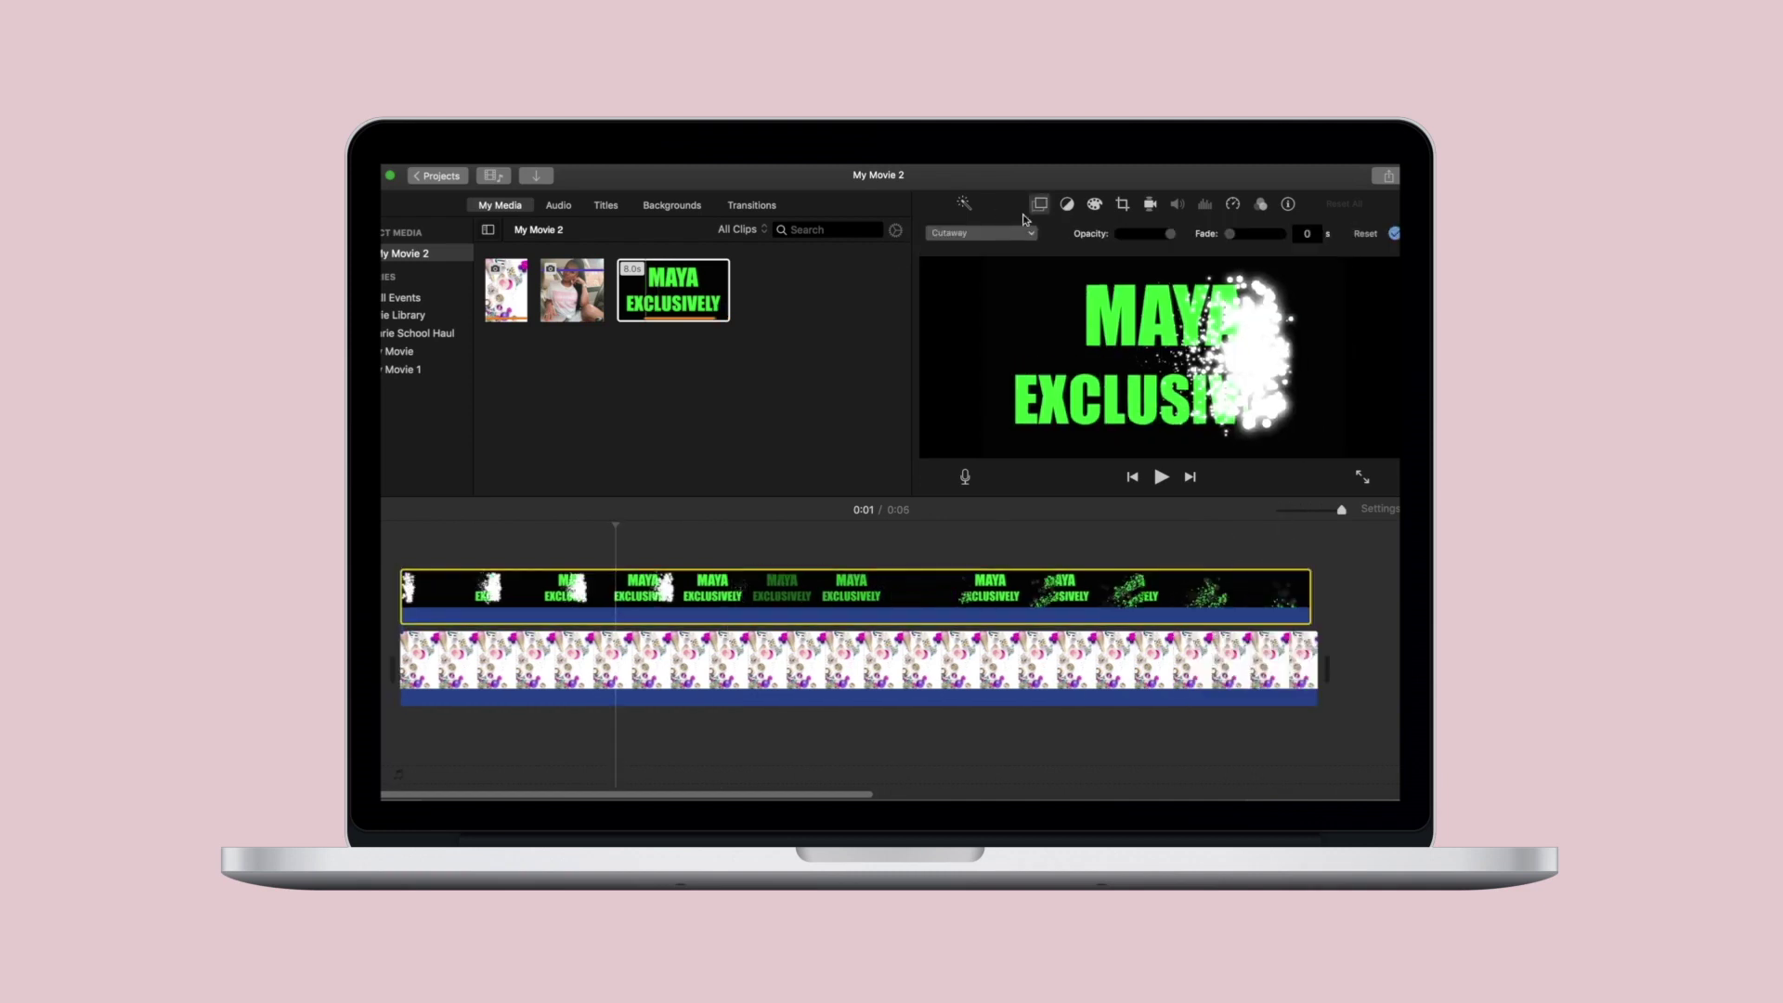
click(1013, 233)
click(971, 260)
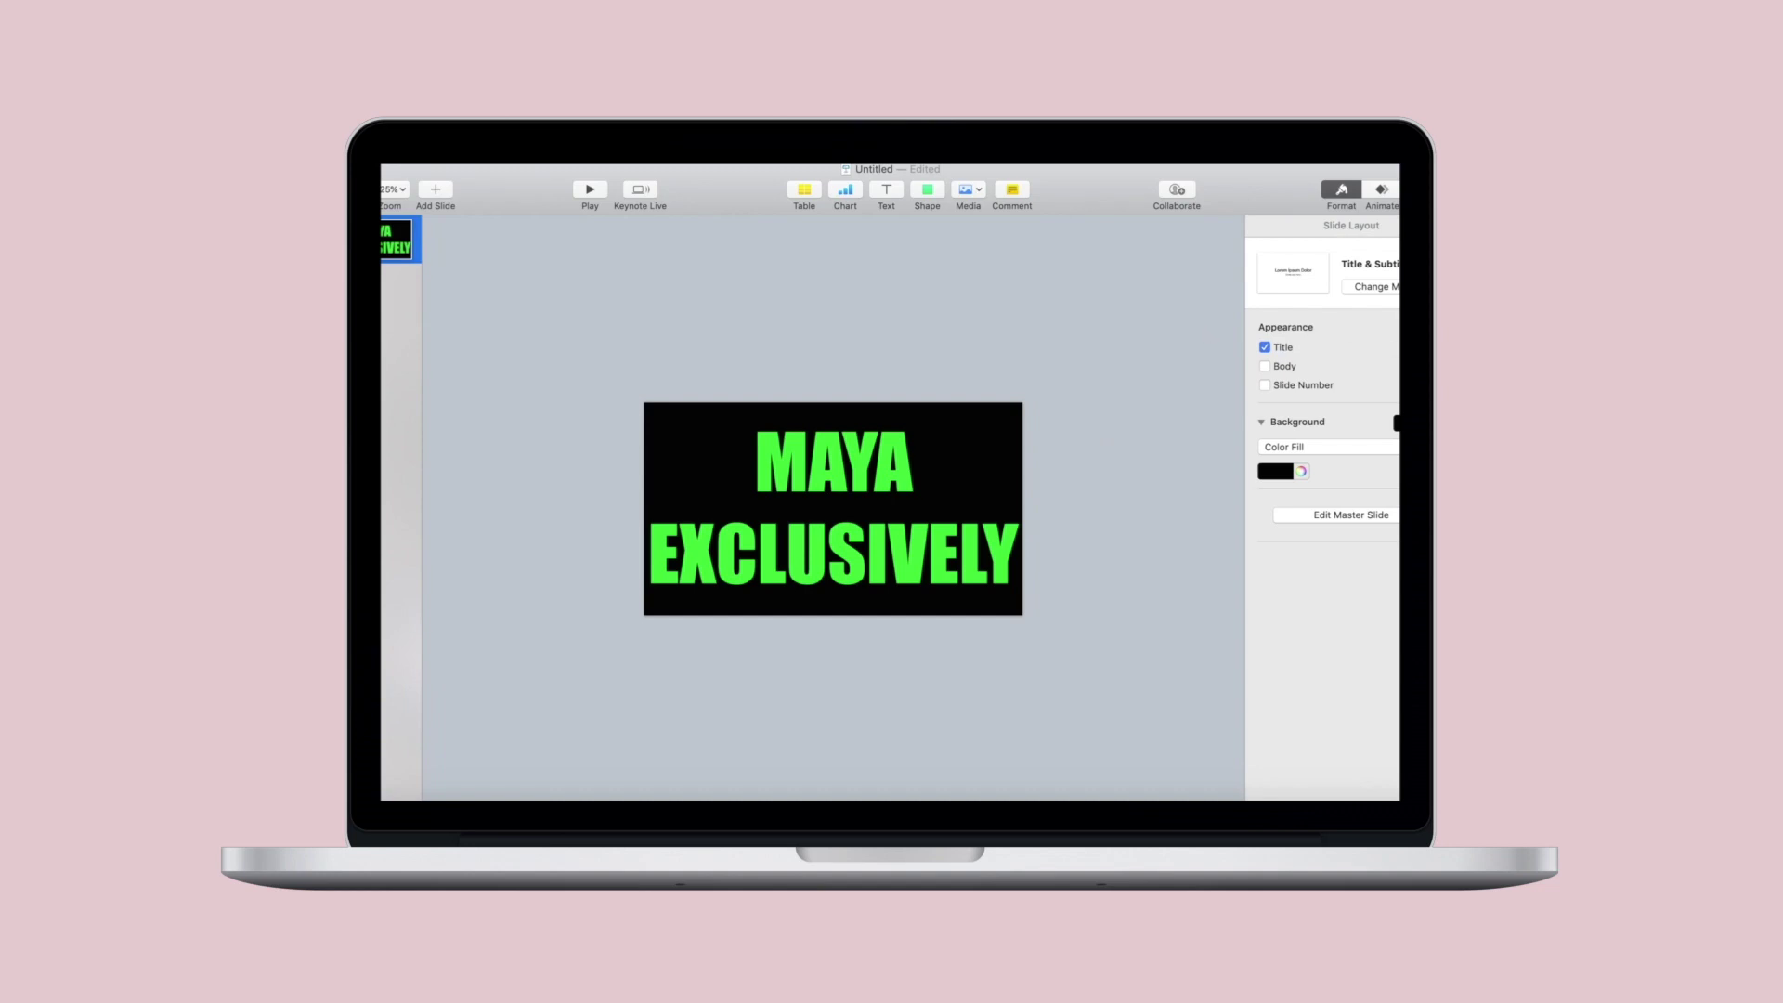
Switch to Keynote, fill the slide background with magenta, and export a self-playing movie named Pink mask to the Desktop.
click(1390, 555)
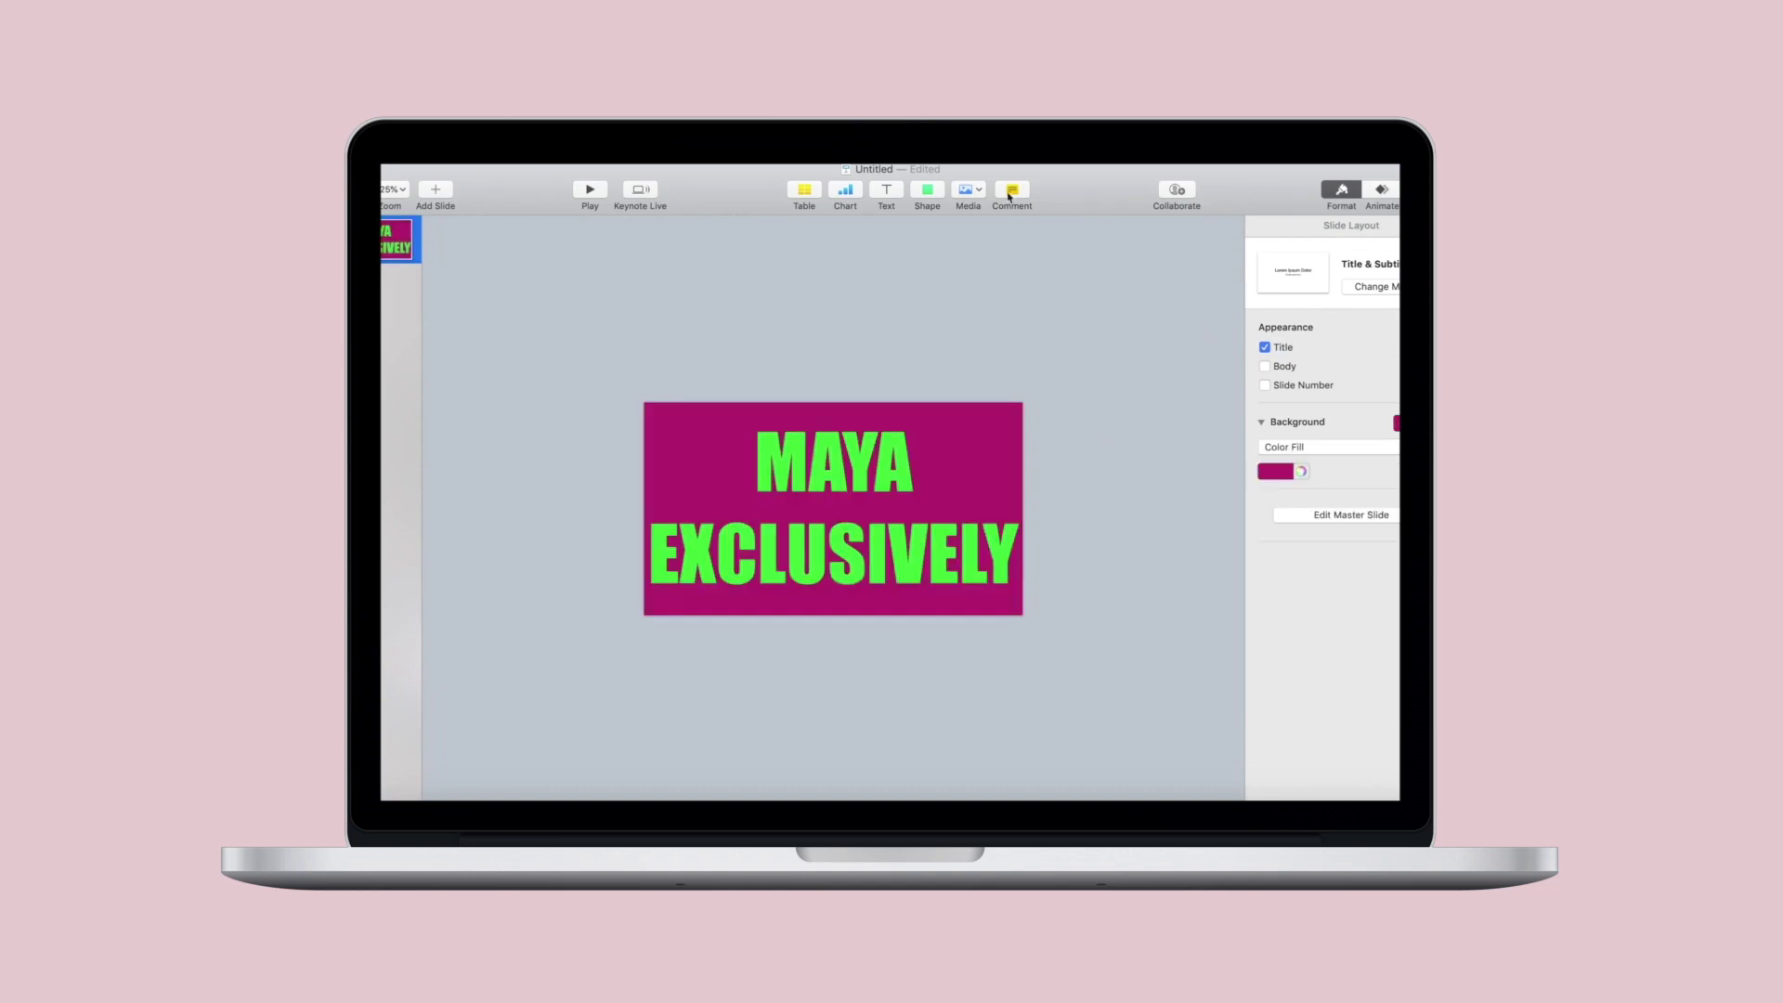
click(429, 166)
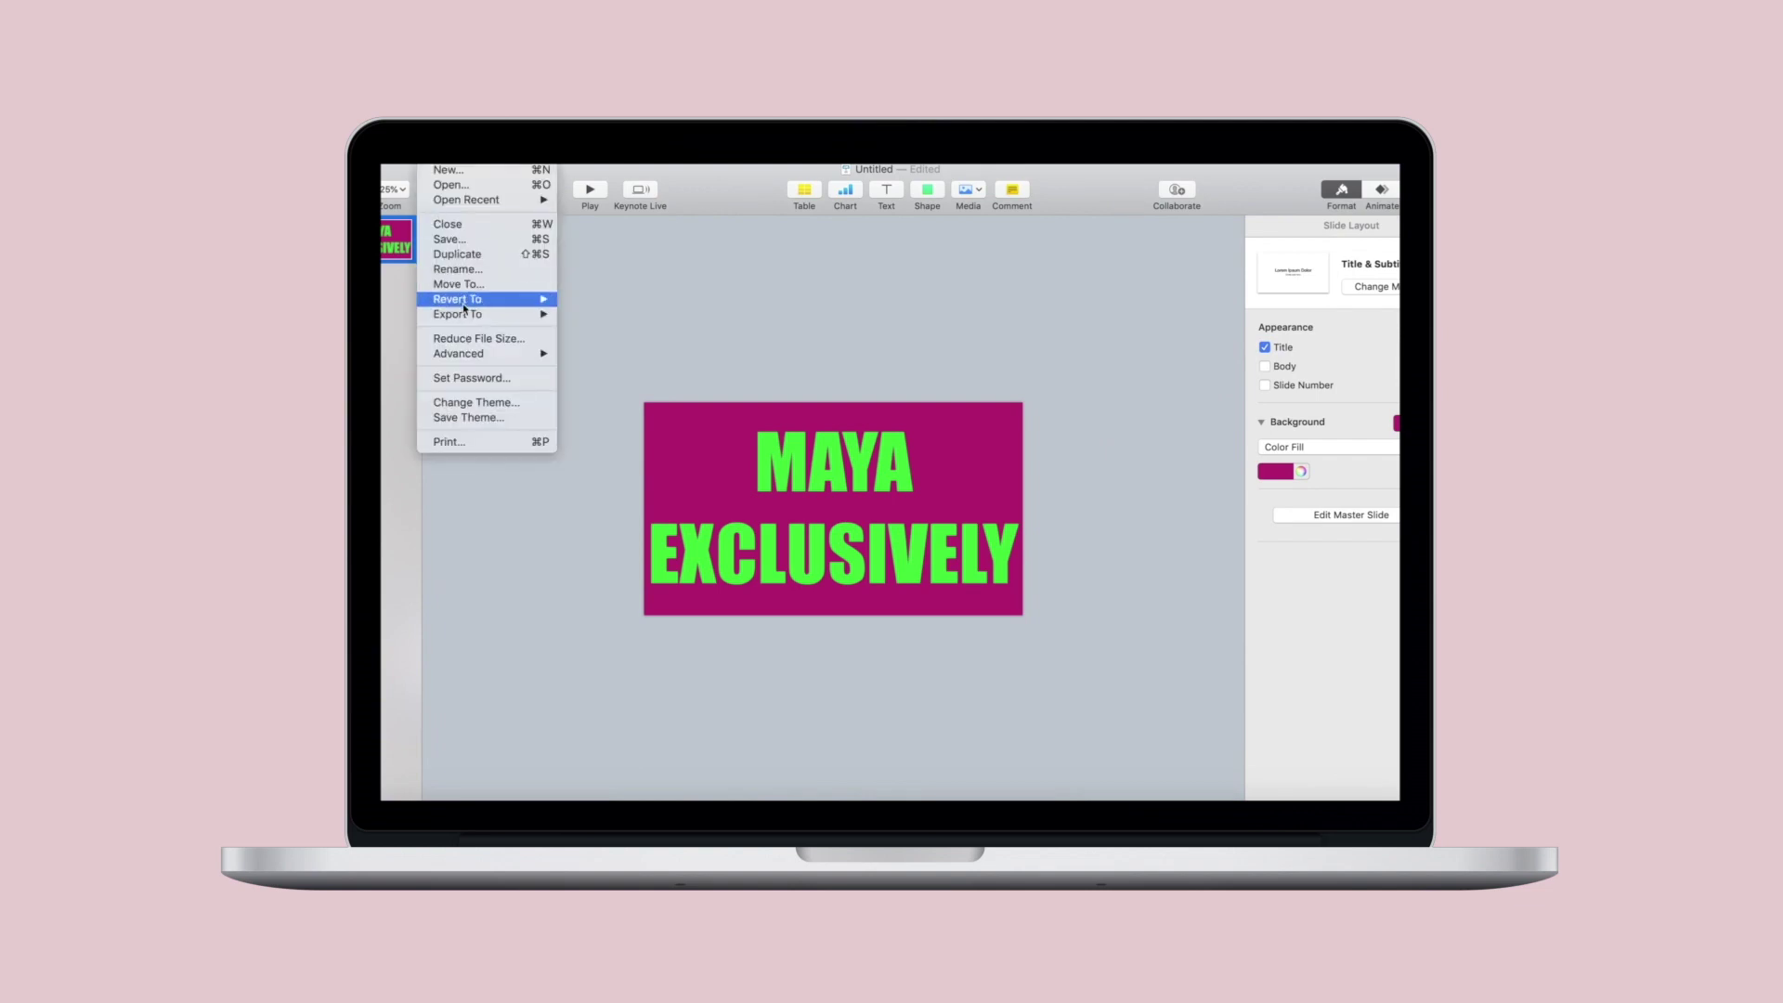
mouse_move(469, 312)
click(605, 347)
click(919, 449)
click(916, 464)
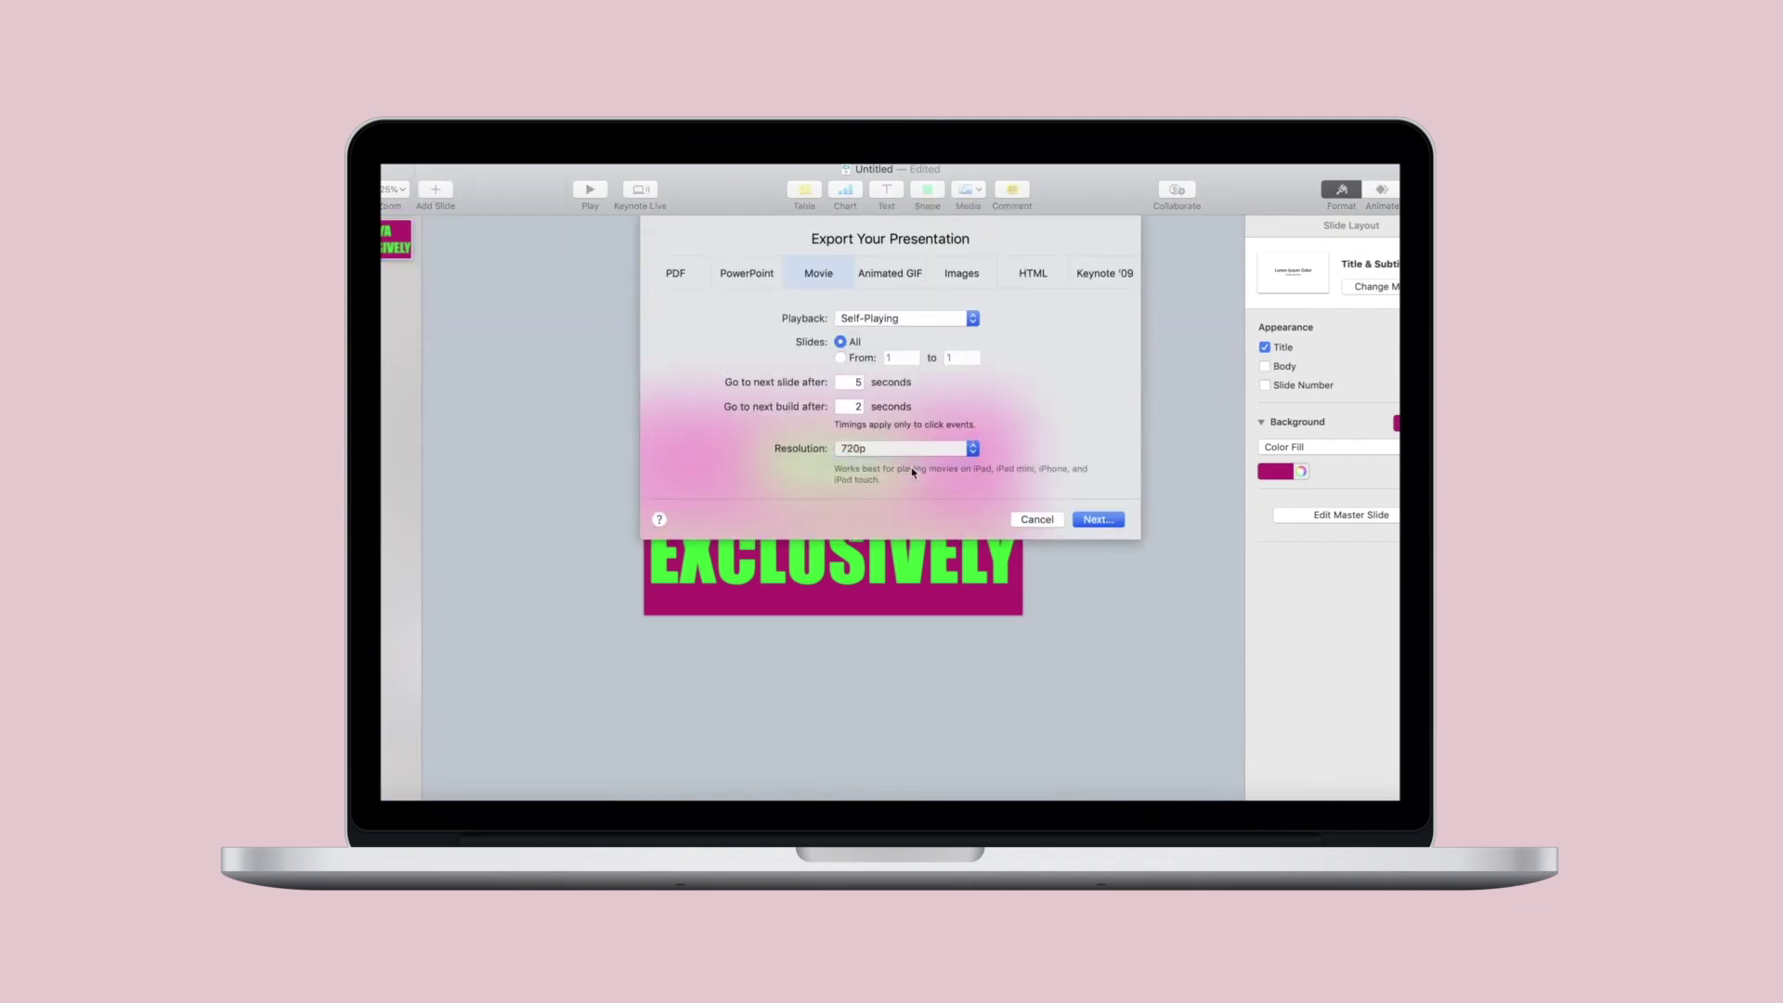
click(1098, 522)
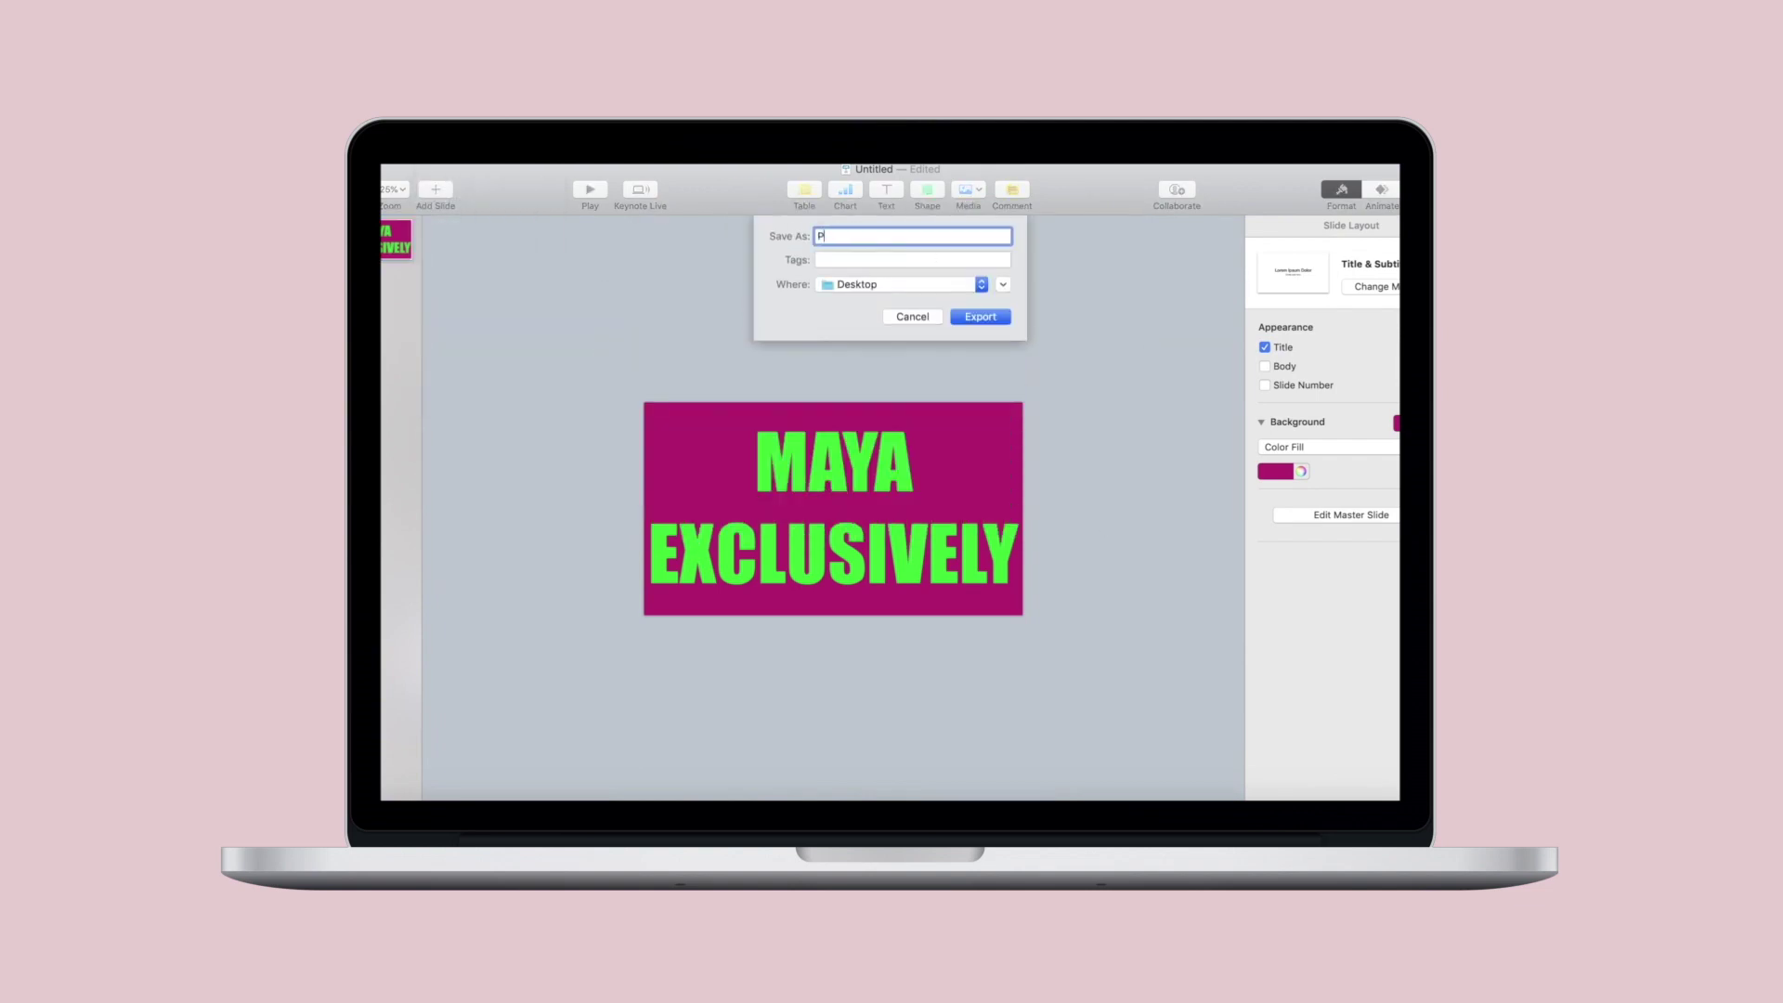
click(980, 317)
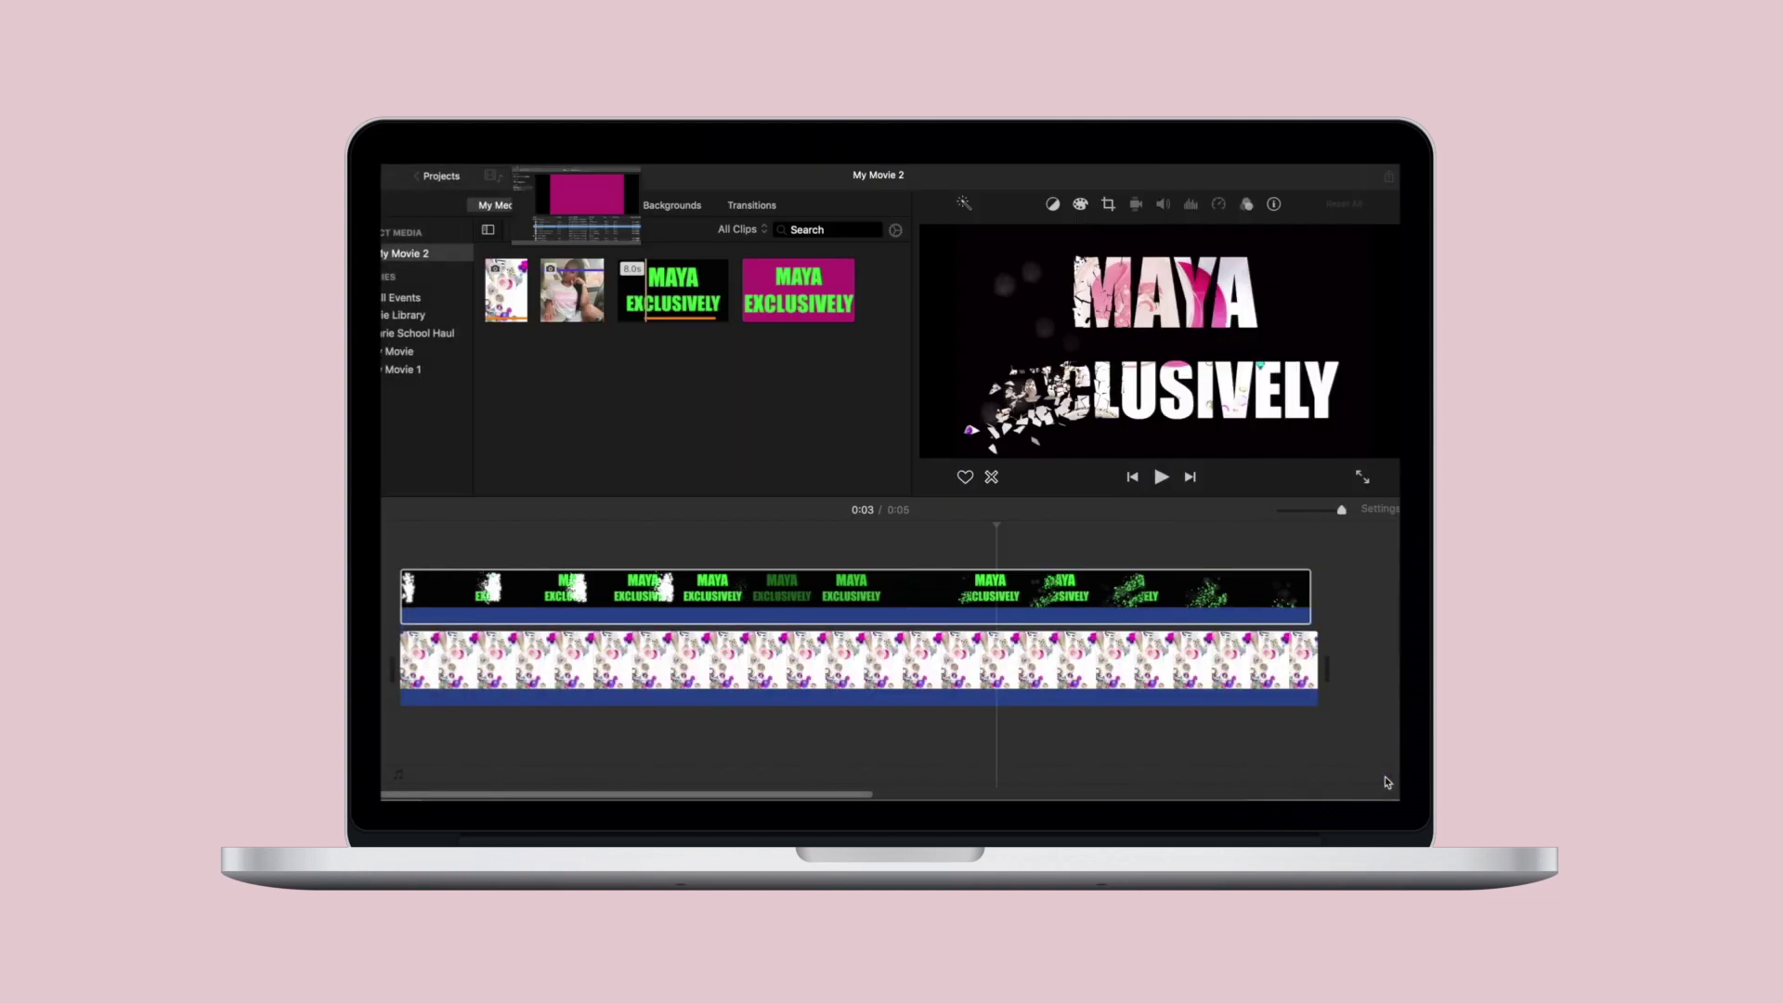
Replace the black title overlay in iMovie with the magenta MAYA EXCLUSIVELY clip, placed above the stock photo at the timeline start.
key(Delete)
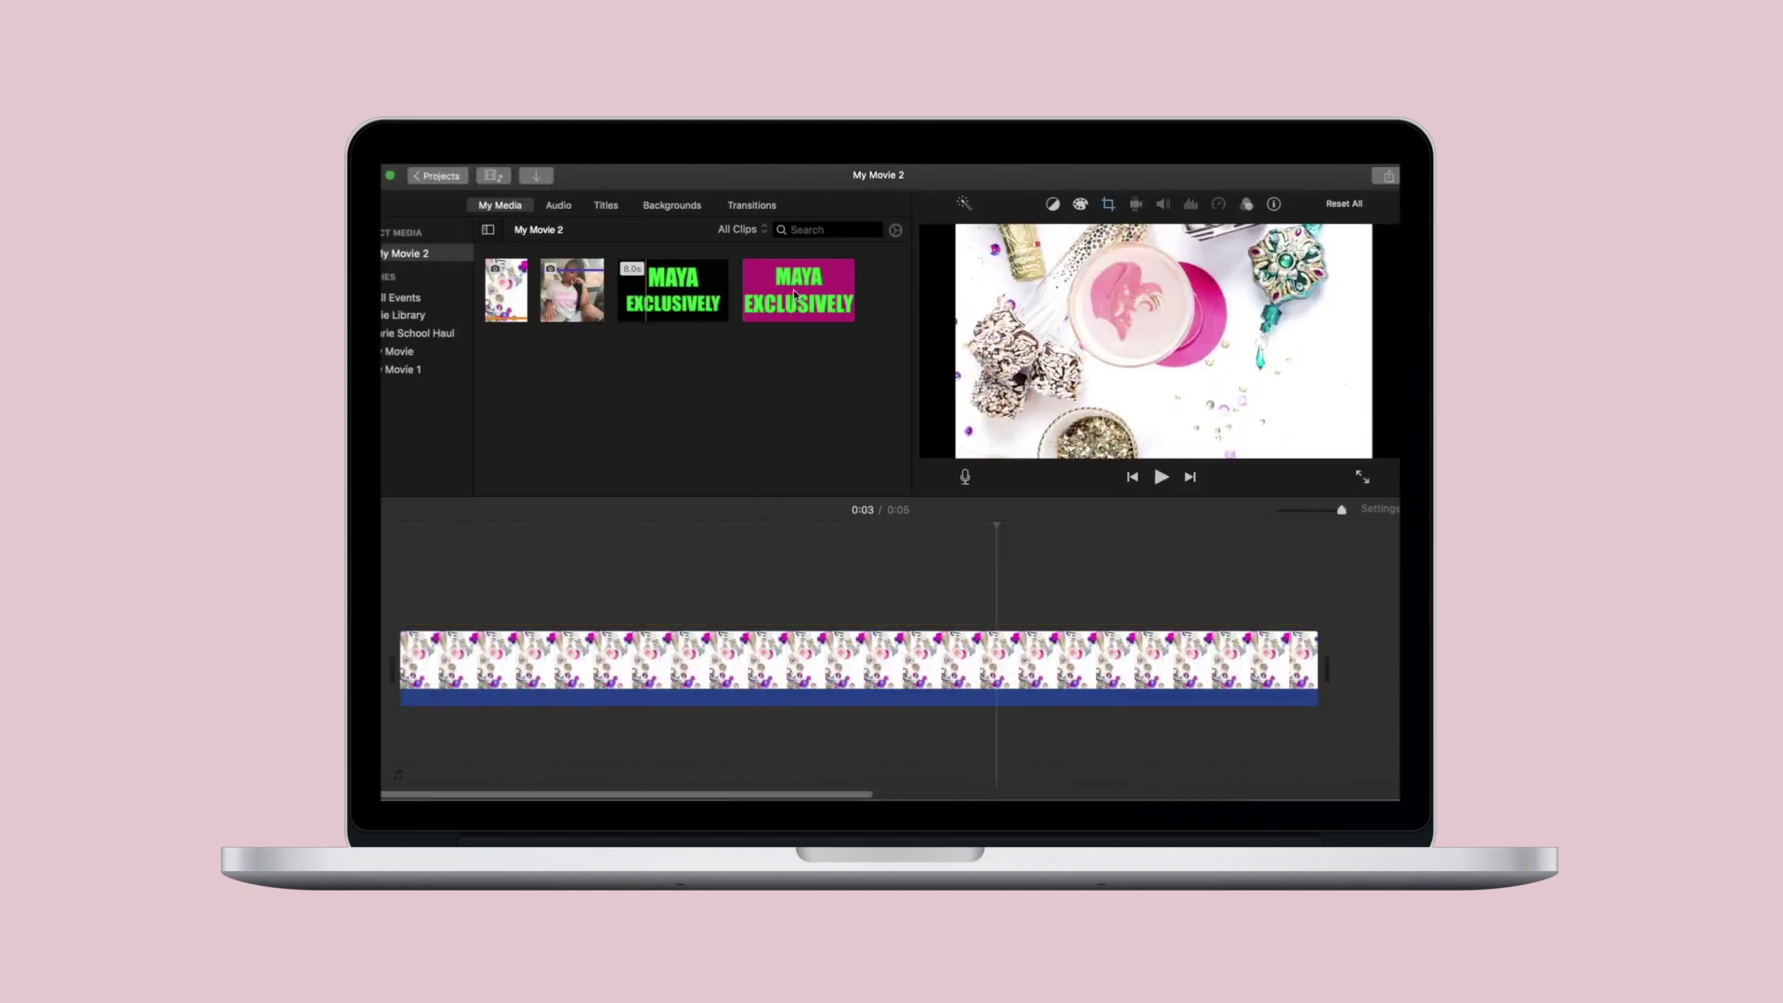
click(794, 295)
click(845, 313)
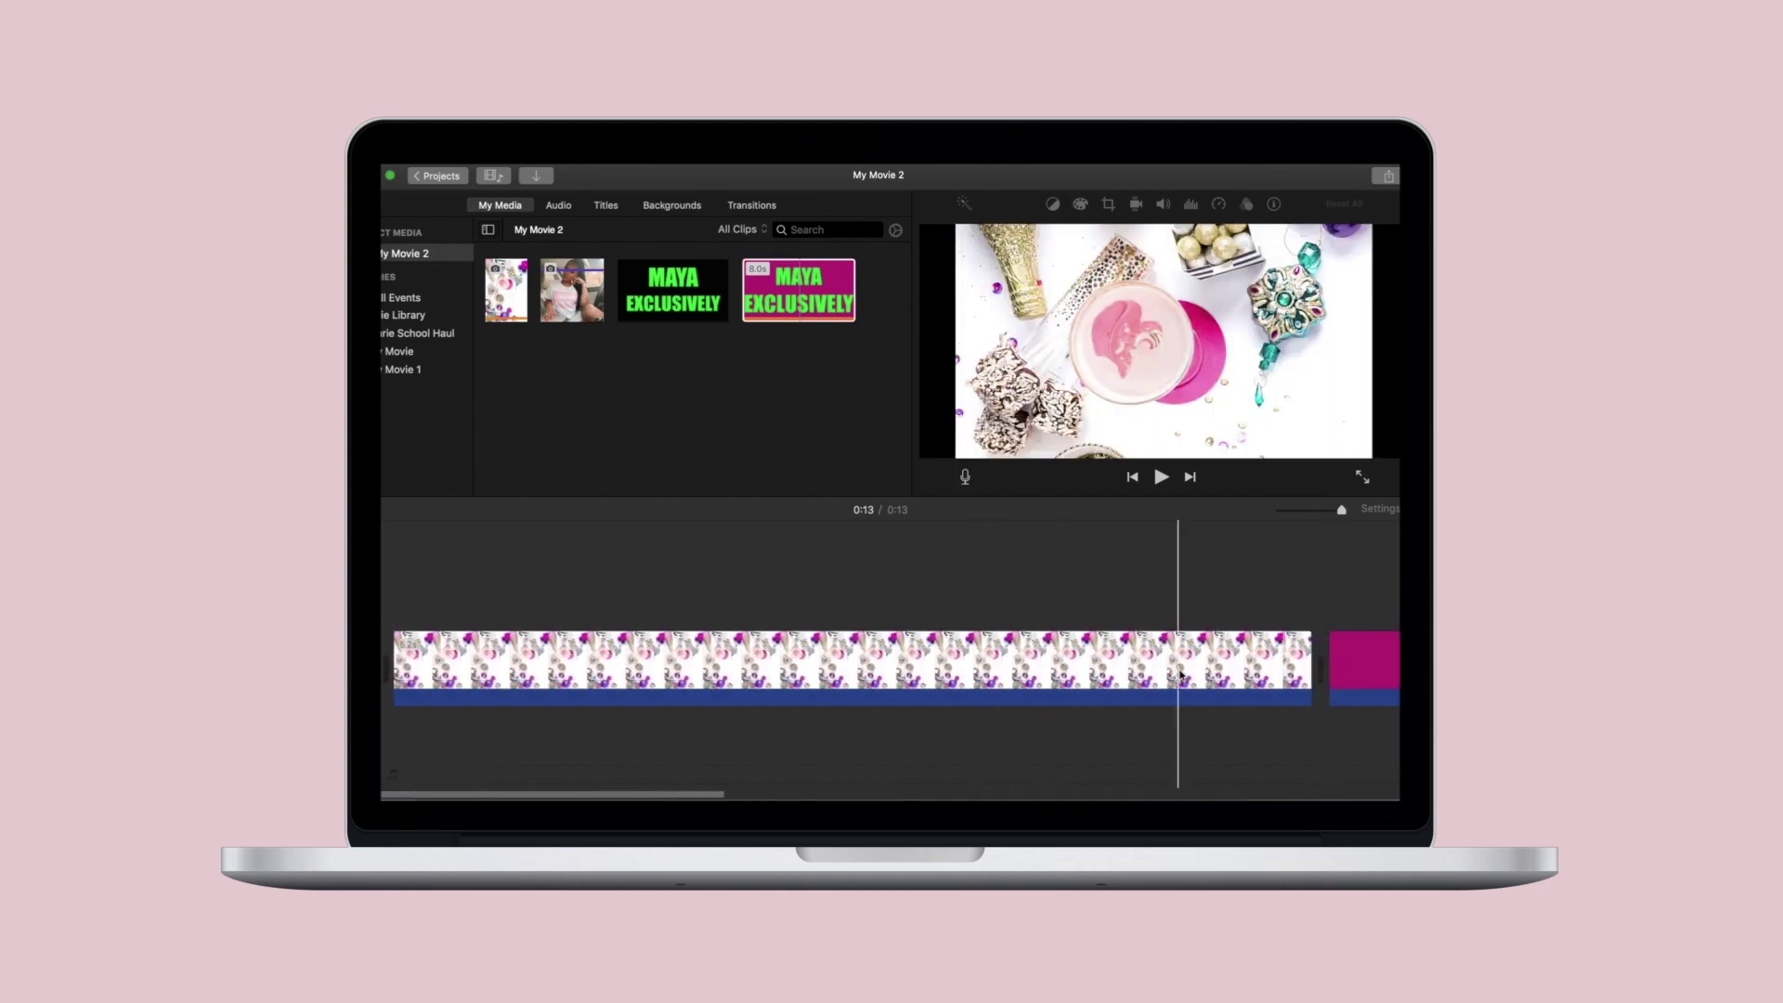
drag(1357, 661, 398, 581)
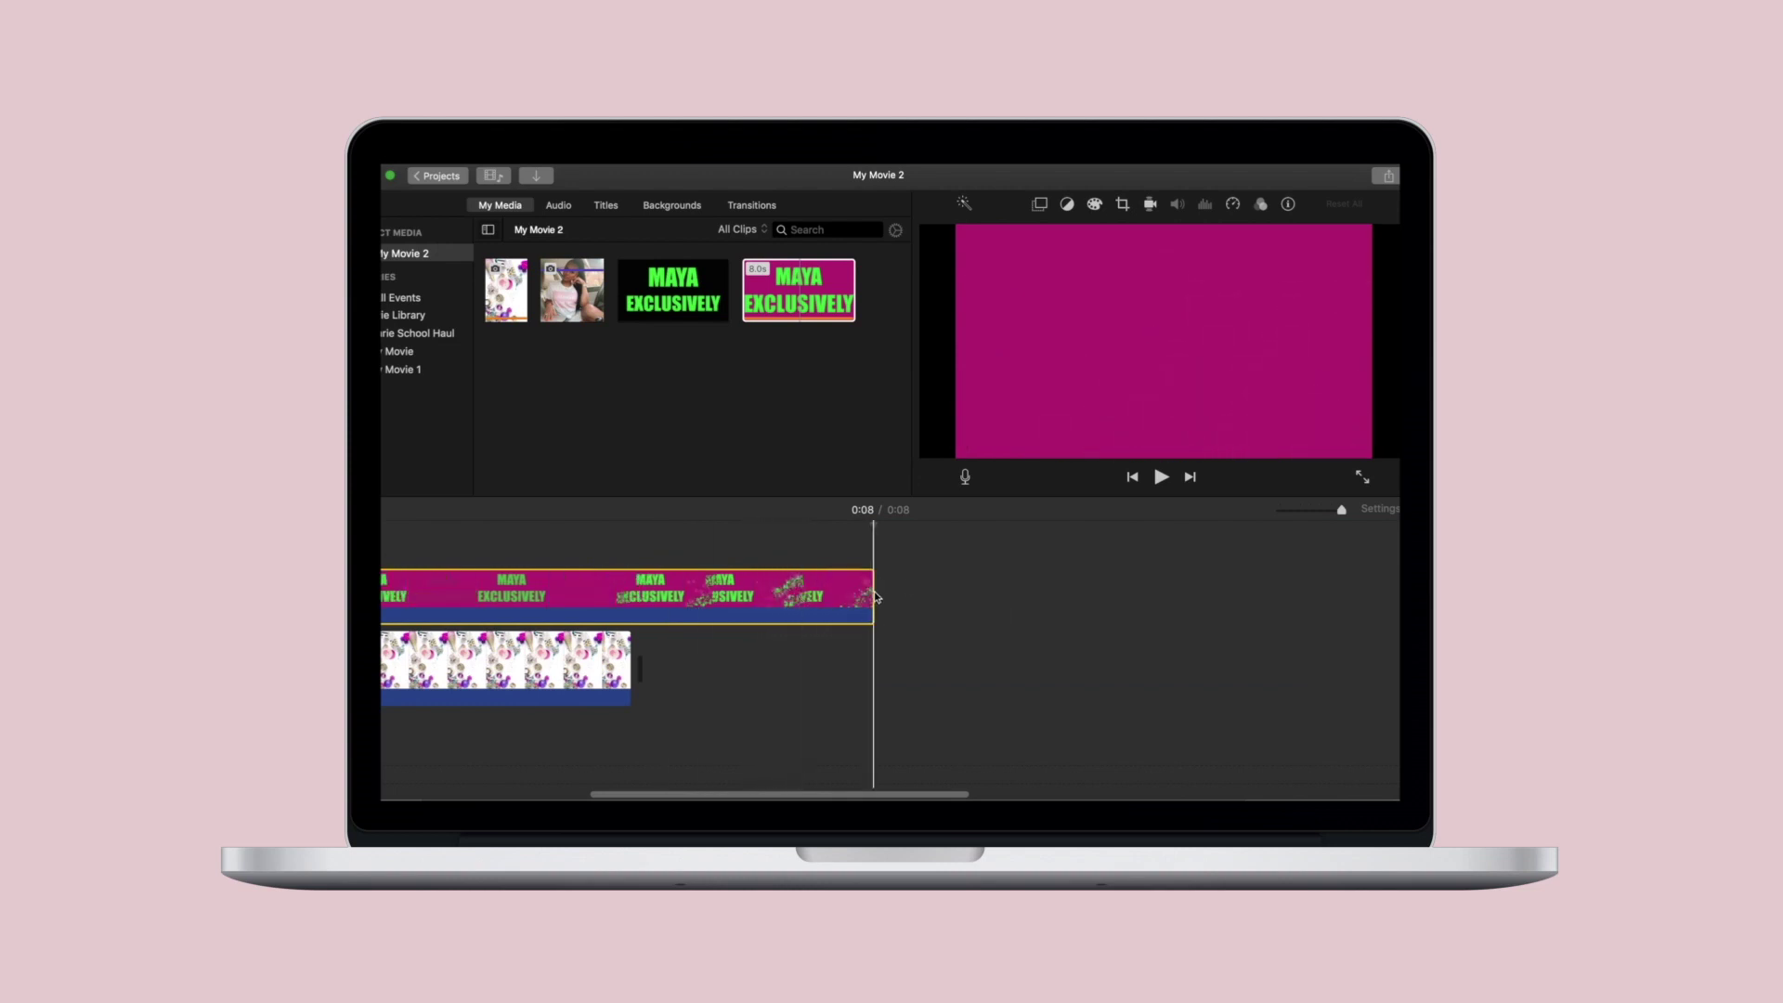
Shorten the end of the magenta title clip and split off its blank opening just before the sparkles.
drag(871, 593, 800, 596)
scroll(796, 602, left, 7)
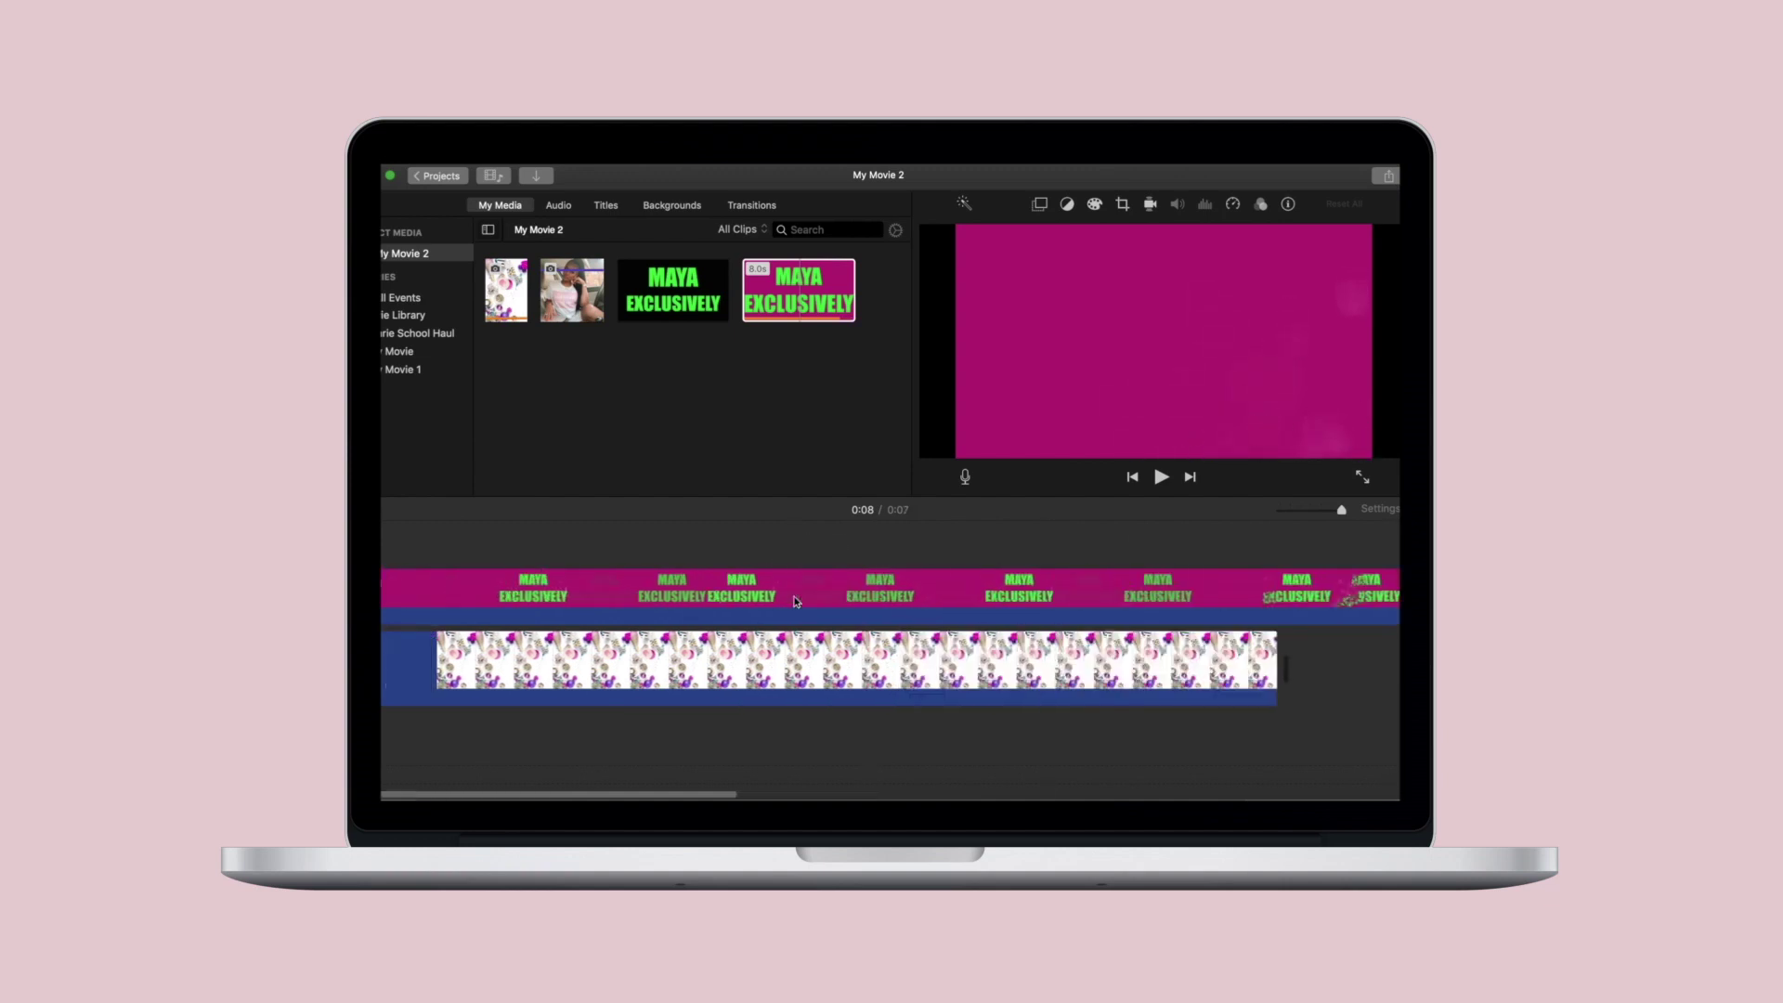
click(743, 588)
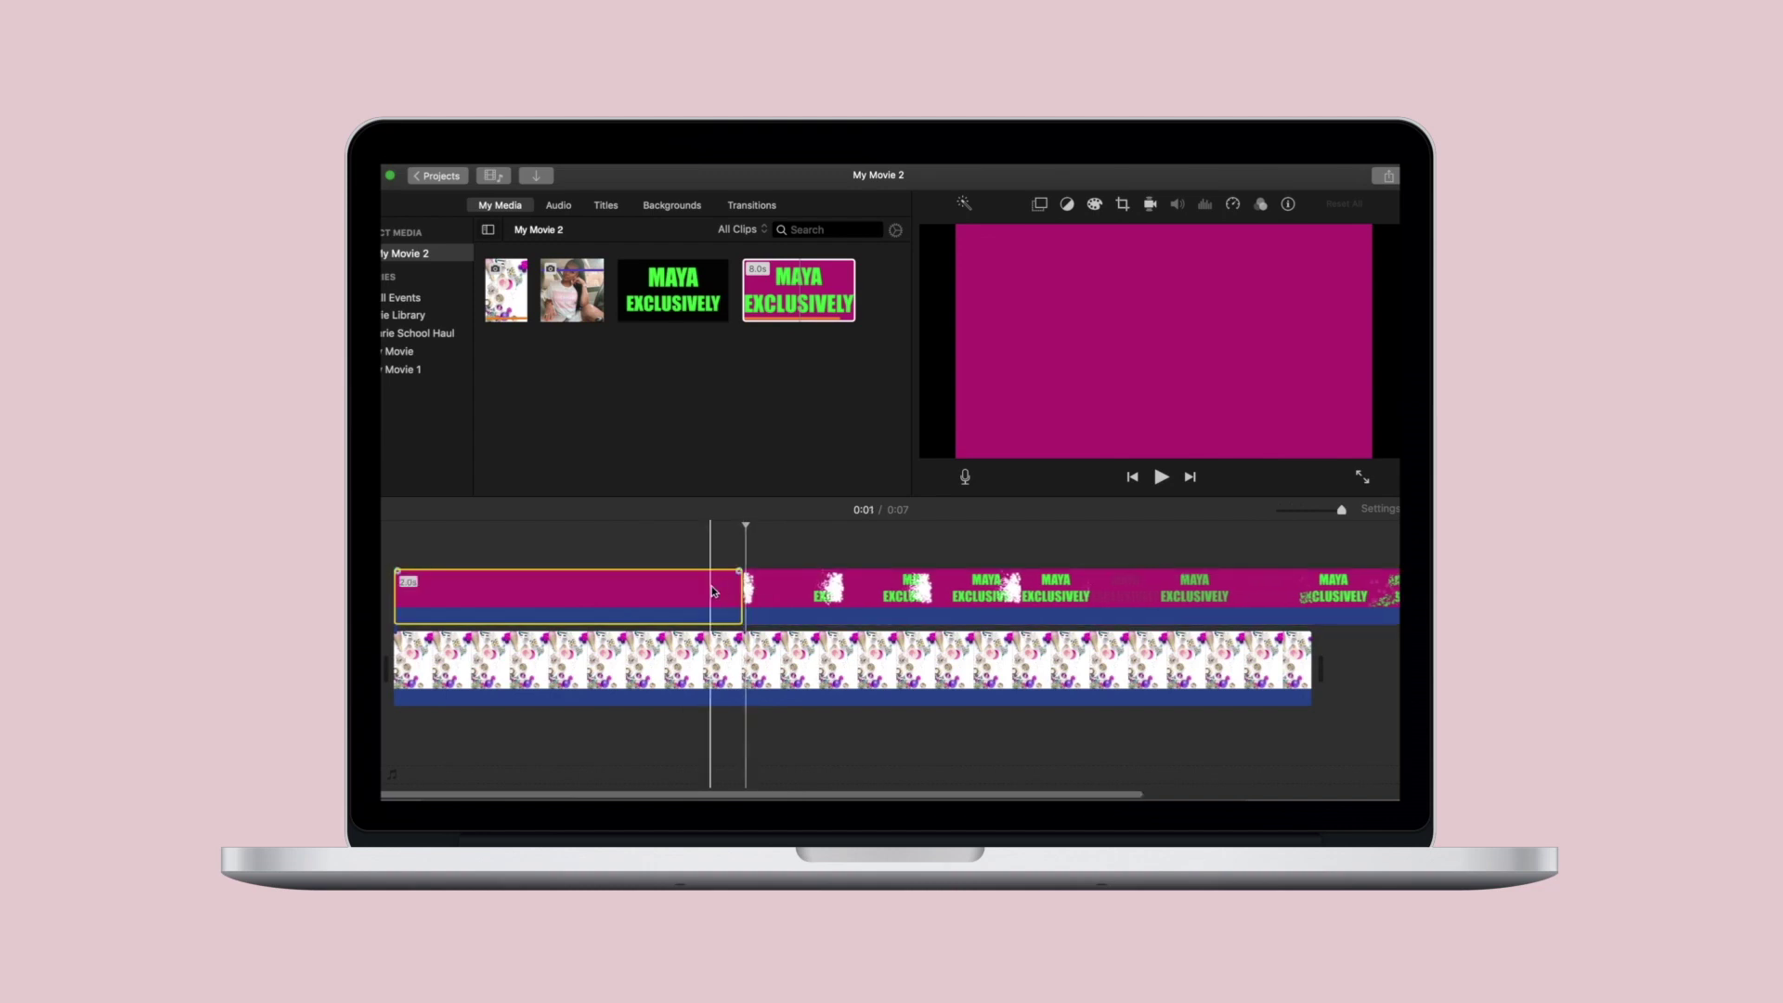